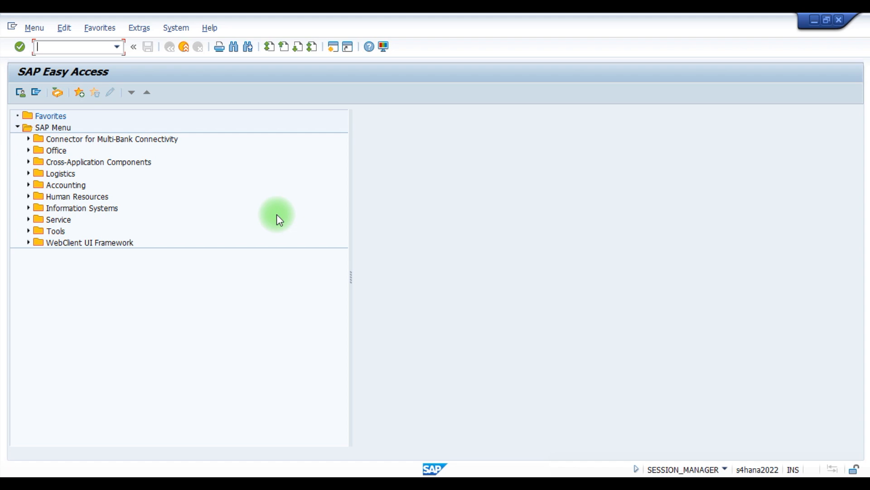
Start transaction SPRO and display the SAP Reference IMG.
{"action": "type", "text": "o"}
{"action": "key", "text": "Return"}
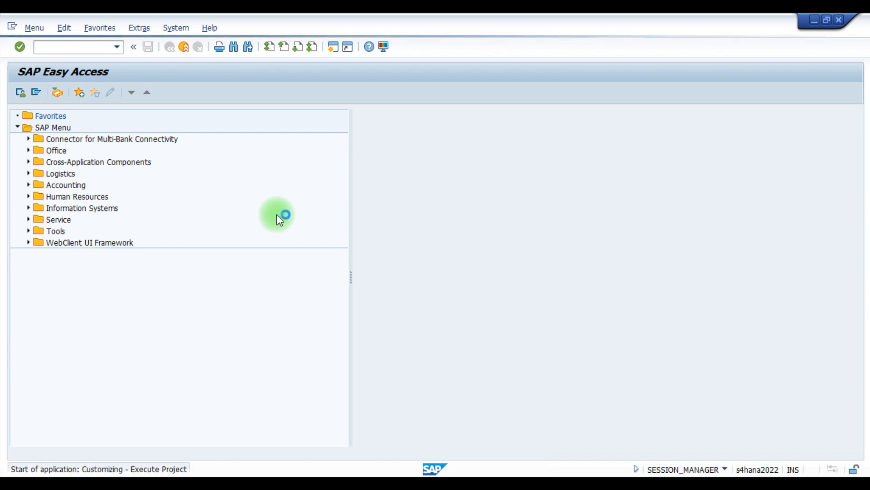
{"action": "left_click", "coordinate": [66, 97]}
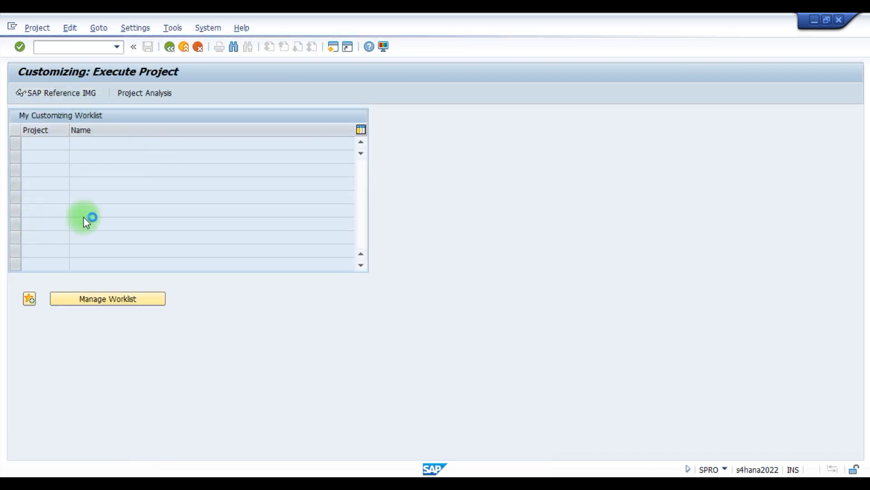
Expand the IMG structure through Financial Accounting, General Ledger Accounting and Business Transactions to the Document Splitting activities.
{"action": "left_click", "coordinate": [27, 231]}
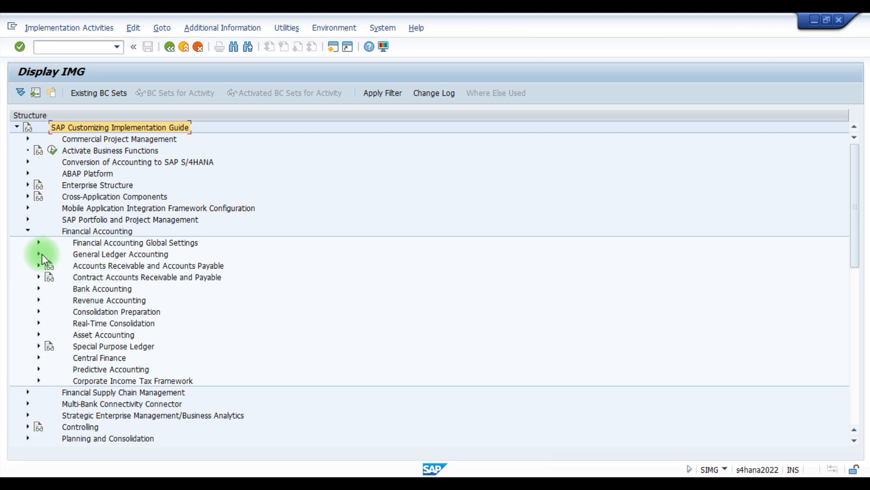
{"action": "left_click", "coordinate": [39, 253]}
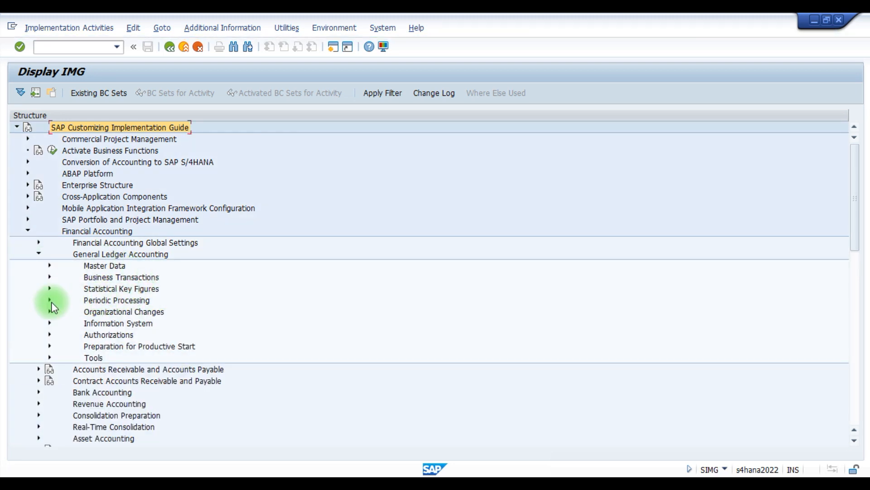
{"action": "left_click", "coordinate": [49, 277]}
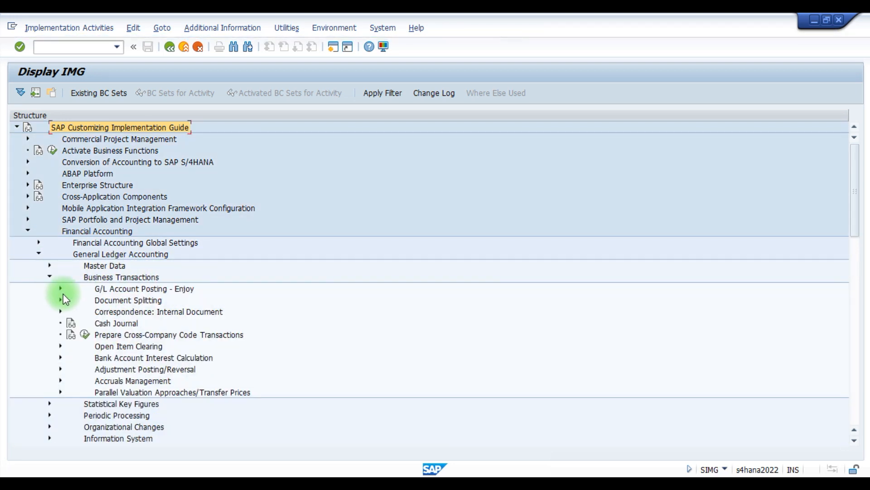
{"action": "left_click", "coordinate": [116, 301]}
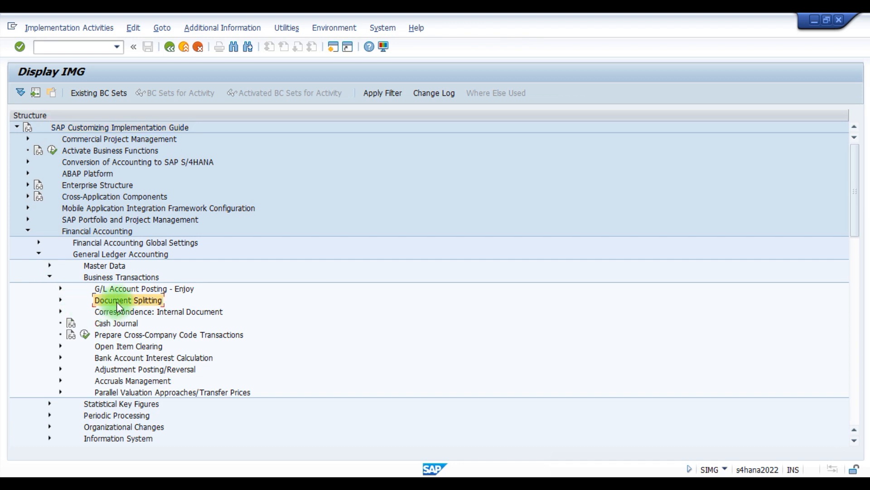
{"action": "left_click", "coordinate": [61, 300]}
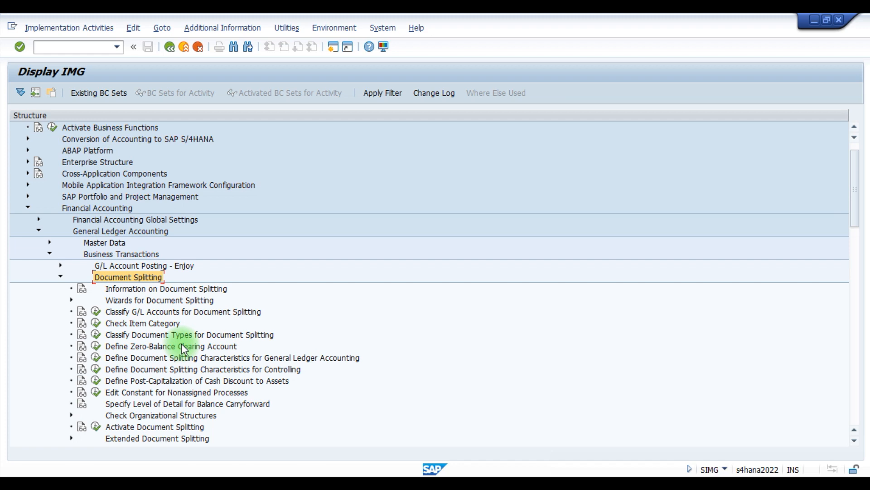
{"action": "scroll", "coordinate": [181, 343], "scroll_direction": "down", "scroll_amount": 3}
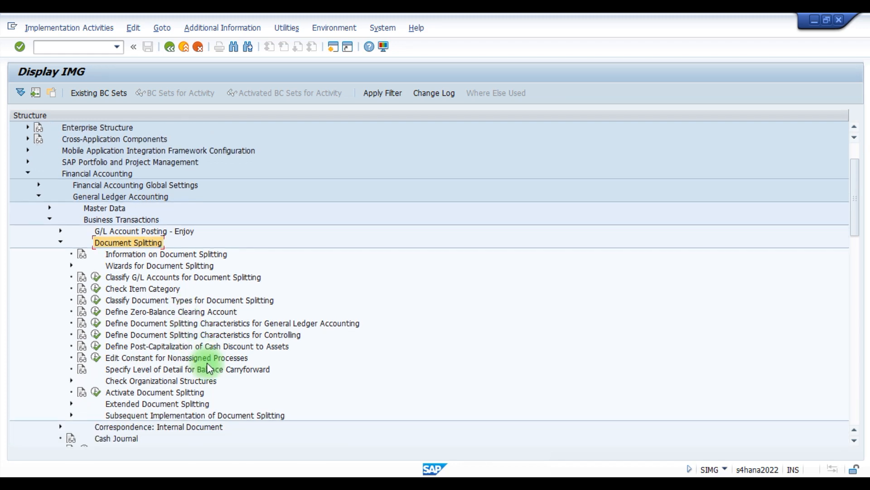
Execute Classify G/L Accounts for Document Splitting for chart of accounts VOLV and start adding new entries.
{"action": "left_click", "coordinate": [136, 278]}
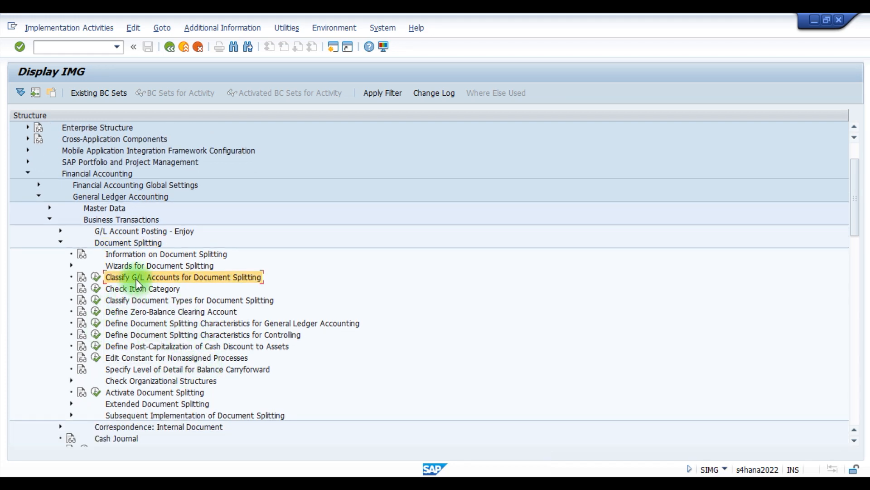
{"action": "left_click", "coordinate": [95, 278]}
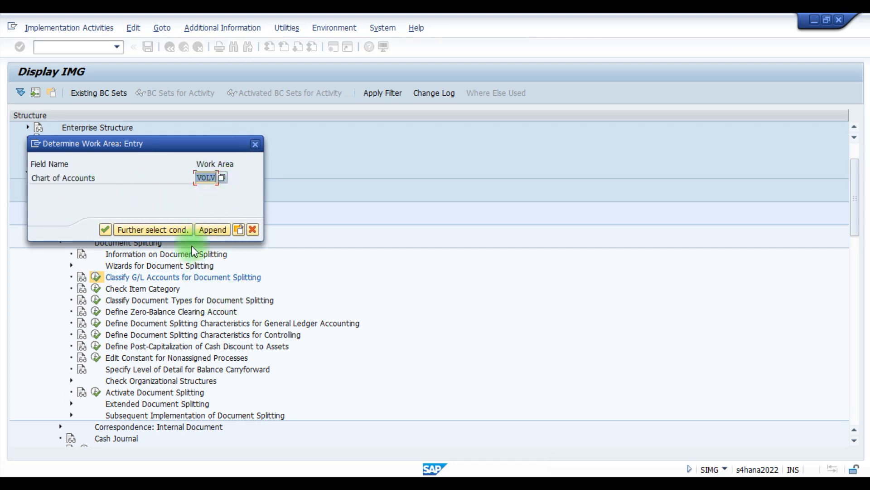
{"action": "left_click", "coordinate": [106, 230]}
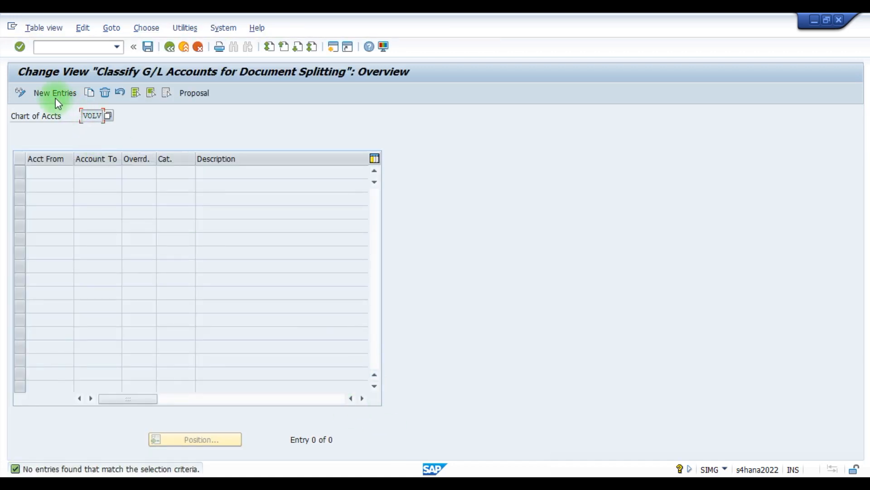
{"action": "left_click", "coordinate": [53, 92]}
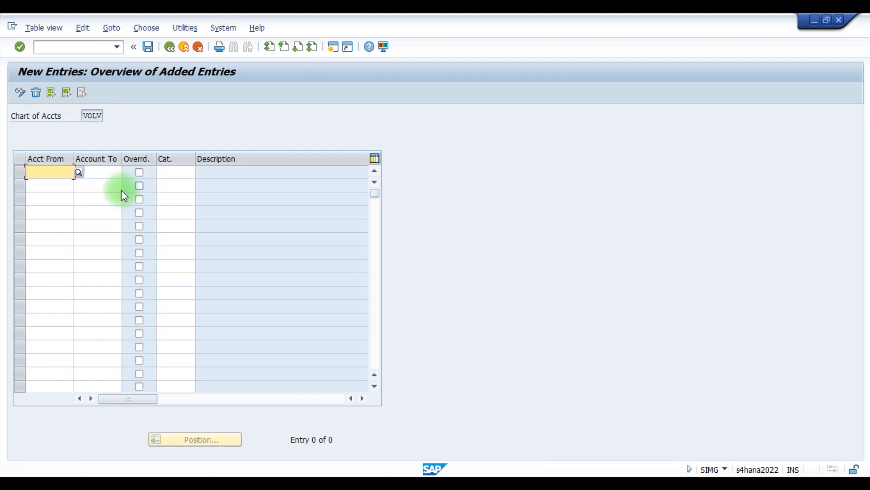
Review the account range fields and the list of available item categories for the first entry, without choosing one.
{"action": "left_click", "coordinate": [98, 171]}
{"action": "left_click", "coordinate": [52, 173]}
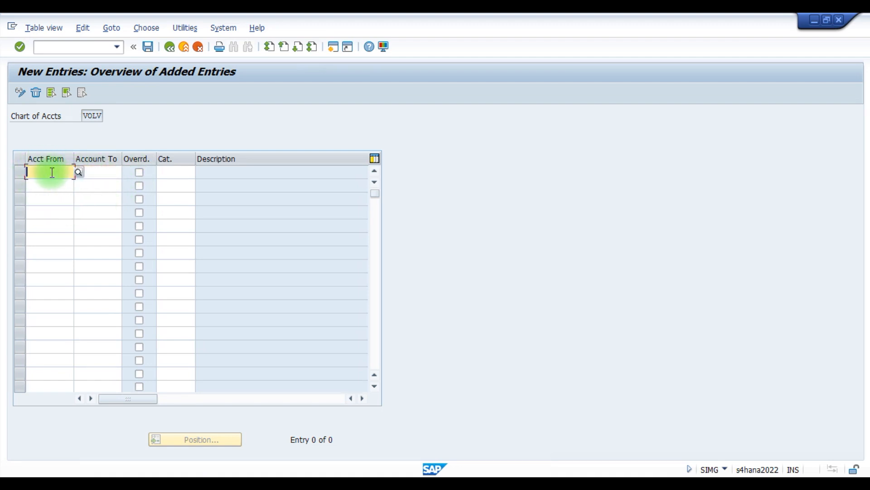
{"action": "left_click", "coordinate": [100, 171]}
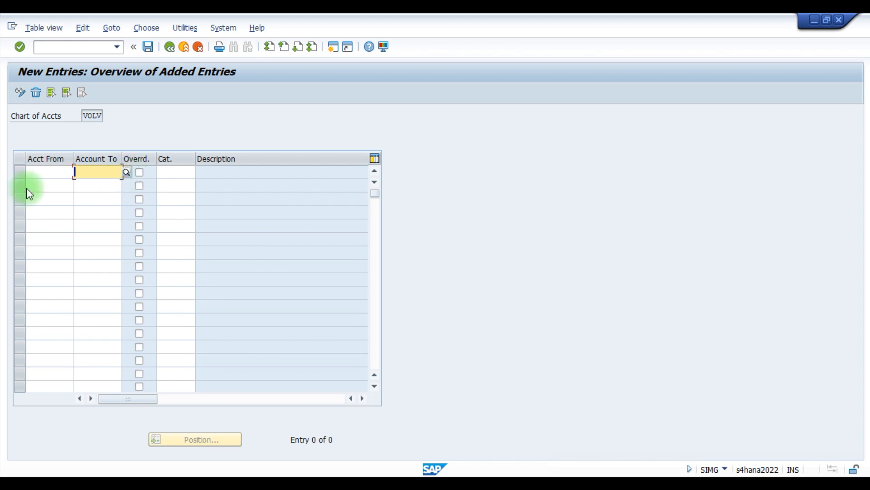
{"action": "left_click", "coordinate": [188, 173]}
{"action": "left_click", "coordinate": [200, 172]}
{"action": "left_click_drag", "start_coordinate": [199, 117], "coordinate": [462, 99]}
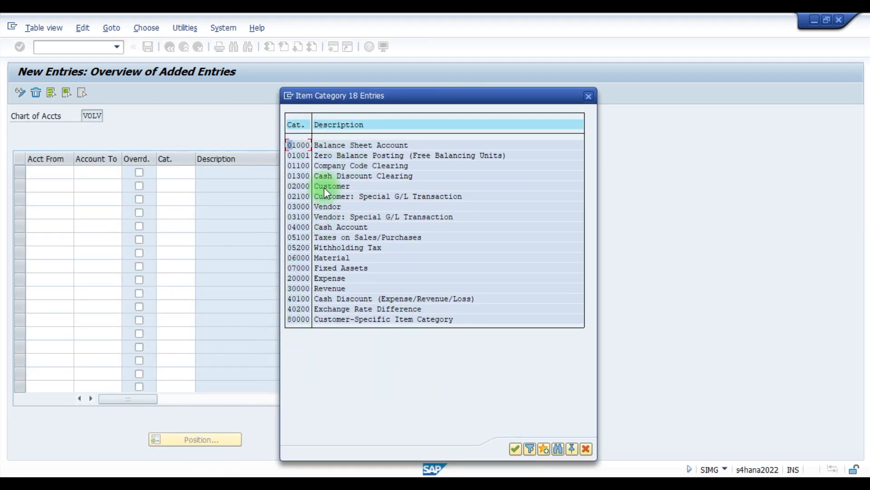
{"action": "left_click", "coordinate": [589, 97]}
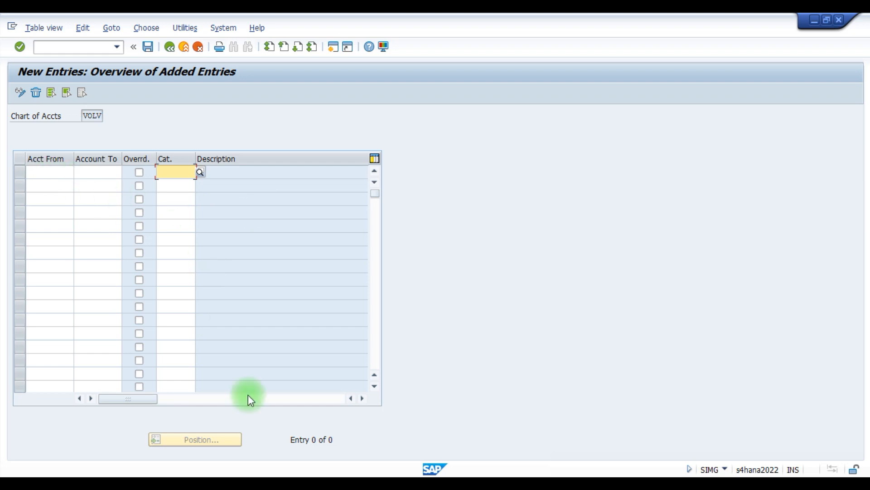
Copy the Fixed Assets From Account 11100000 from the Excel workbook GL-Account Groups-1 into Acct From of the first SAP entry.
{"action": "mouse_move", "coordinate": [293, 483]}
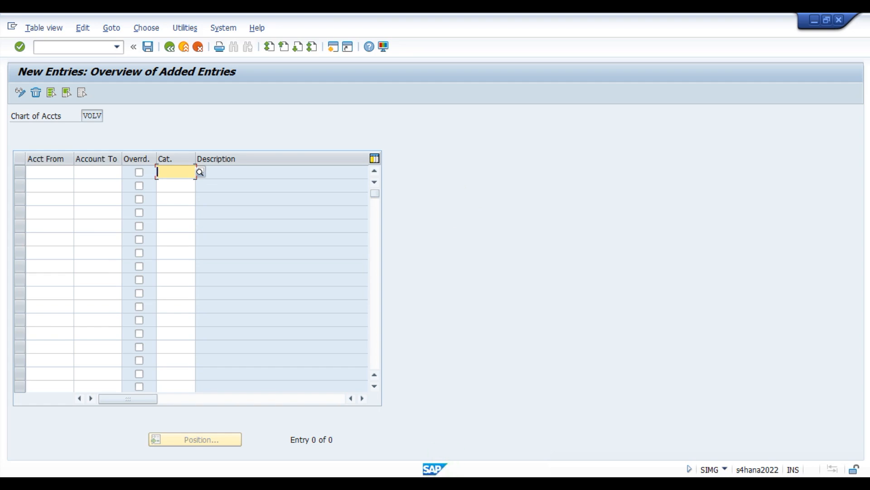
{"action": "left_click", "coordinate": [451, 483]}
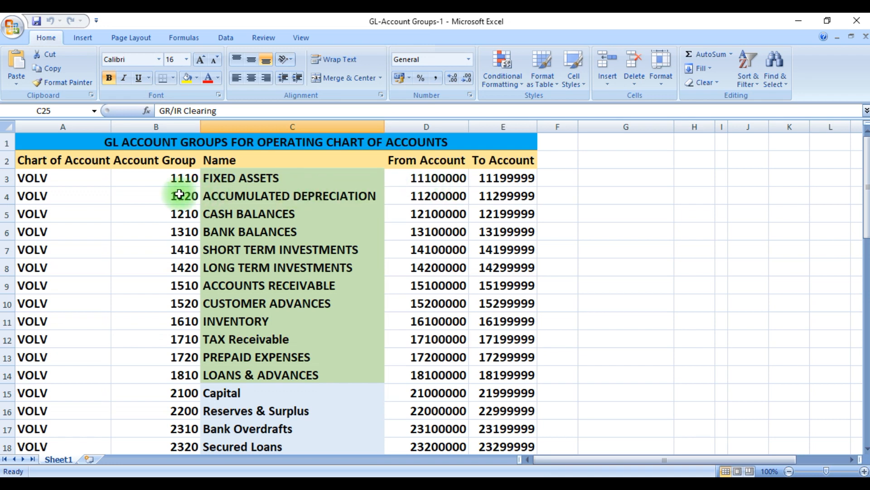
{"action": "left_click", "coordinate": [274, 178]}
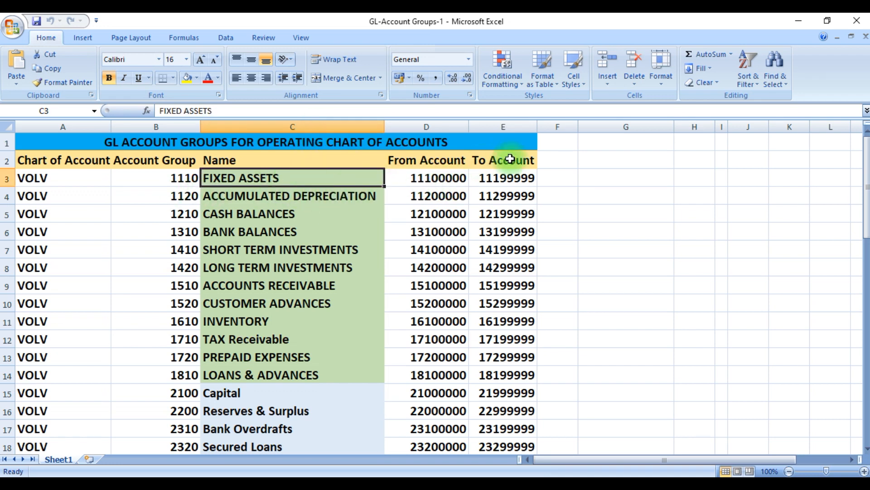
{"action": "left_click", "coordinate": [405, 178]}
{"action": "key", "text": "ctrl+c"}
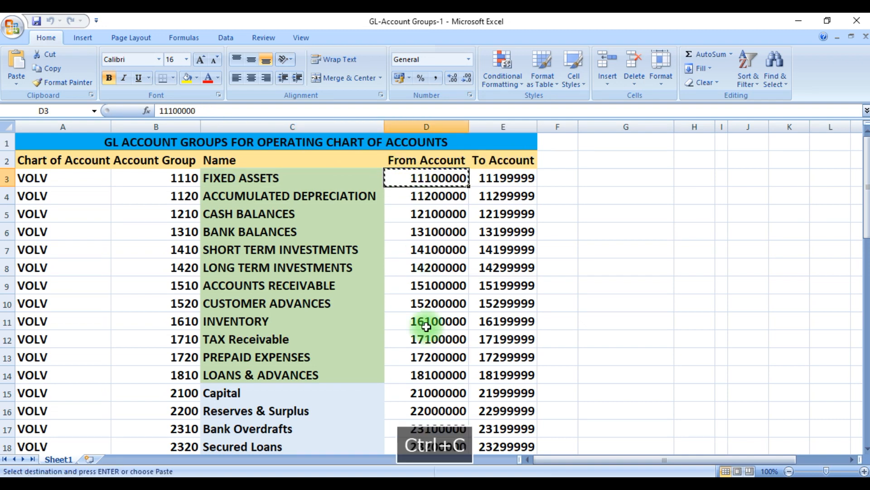
{"action": "left_click", "coordinate": [461, 428]}
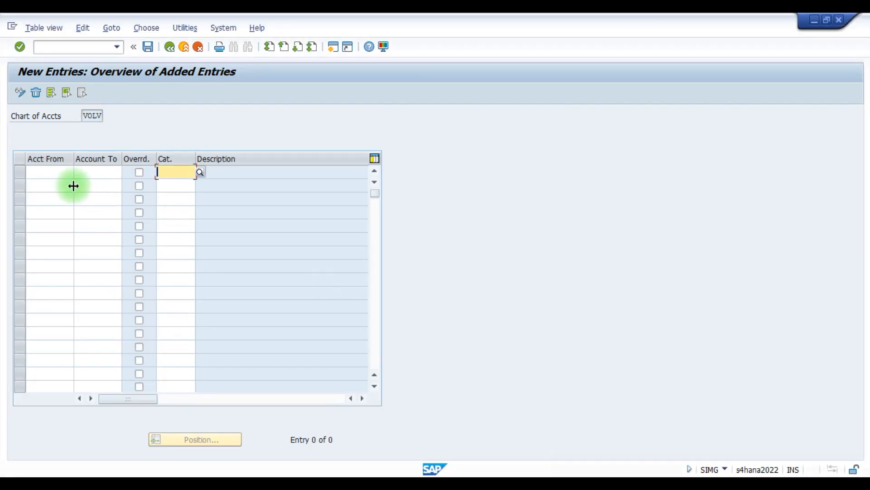
{"action": "left_click", "coordinate": [60, 171]}
{"action": "key", "text": "ctrl+v"}
Copy the Fixed Assets To Account 11199999 from the Excel workbook into Account To of the first SAP entry.
{"action": "left_click", "coordinate": [102, 171]}
{"action": "left_click", "coordinate": [469, 474]}
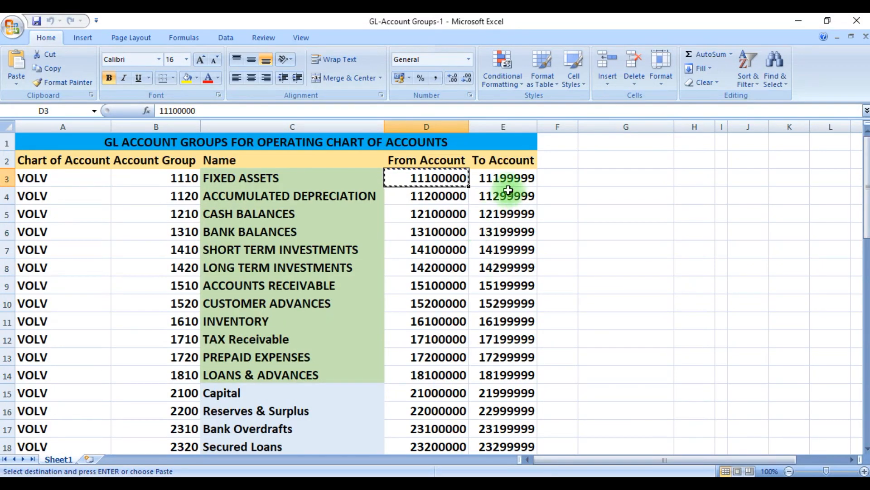
{"action": "left_click", "coordinate": [505, 176]}
{"action": "key", "text": "ctrl+c"}
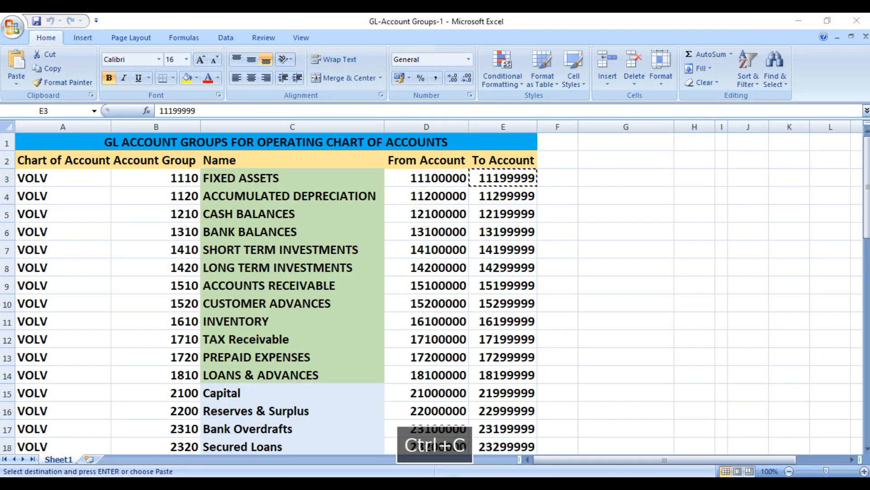
{"action": "key", "text": "alt+Tab"}
{"action": "left_click", "coordinate": [108, 168]}
{"action": "key", "text": "ctrl+v"}
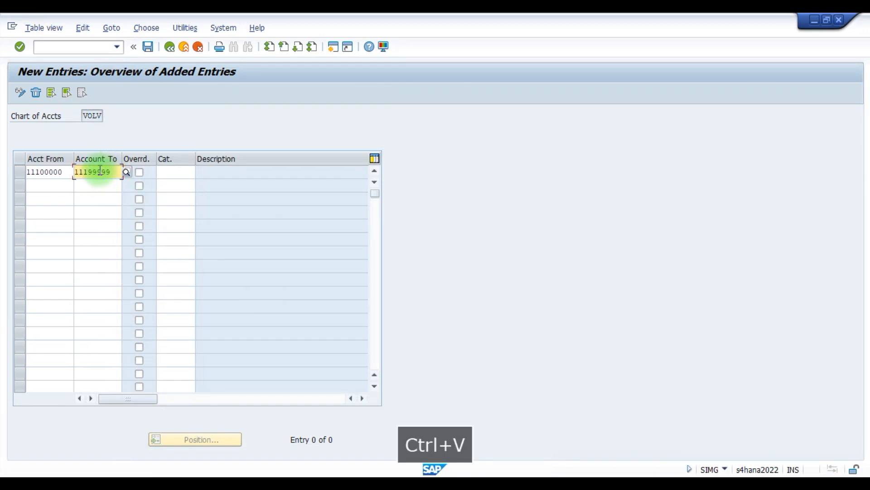
Check the first range's account group name in Excel and assign item category 07000 Fixed Assets to its SAP entry.
{"action": "left_click", "coordinate": [165, 172]}
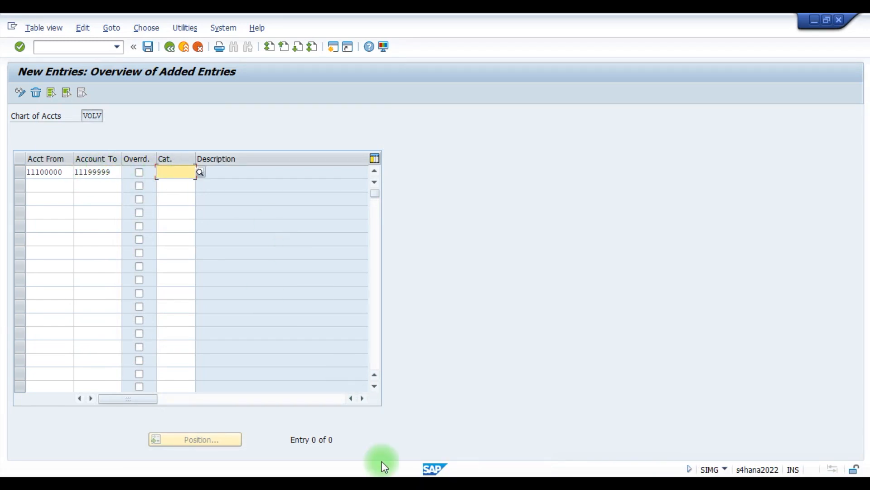
{"action": "left_click", "coordinate": [450, 486]}
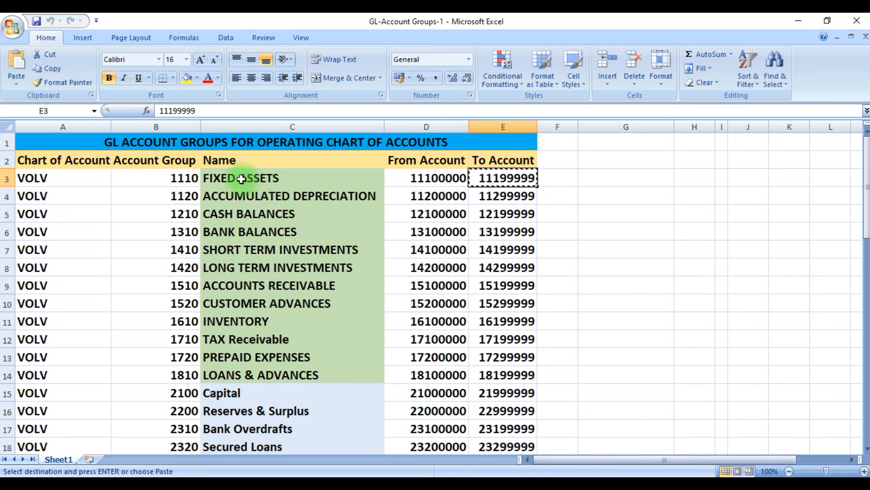
{"action": "left_click", "coordinate": [241, 178]}
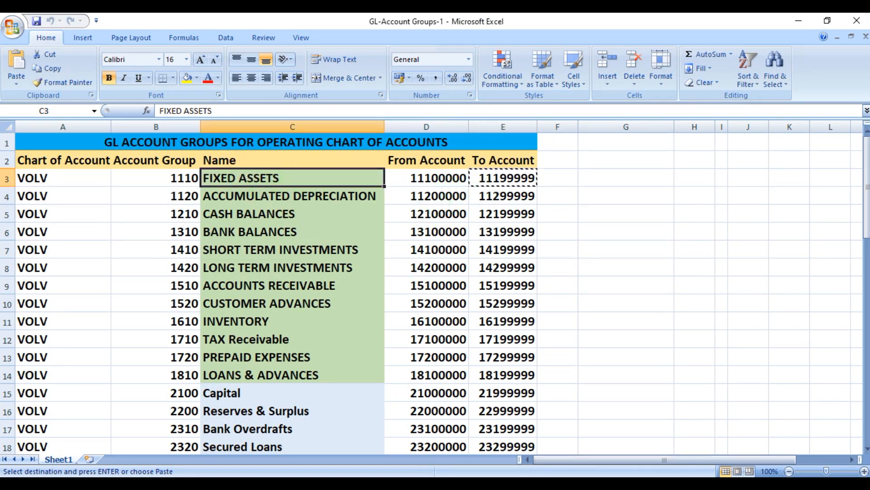
{"action": "left_click", "coordinate": [438, 484]}
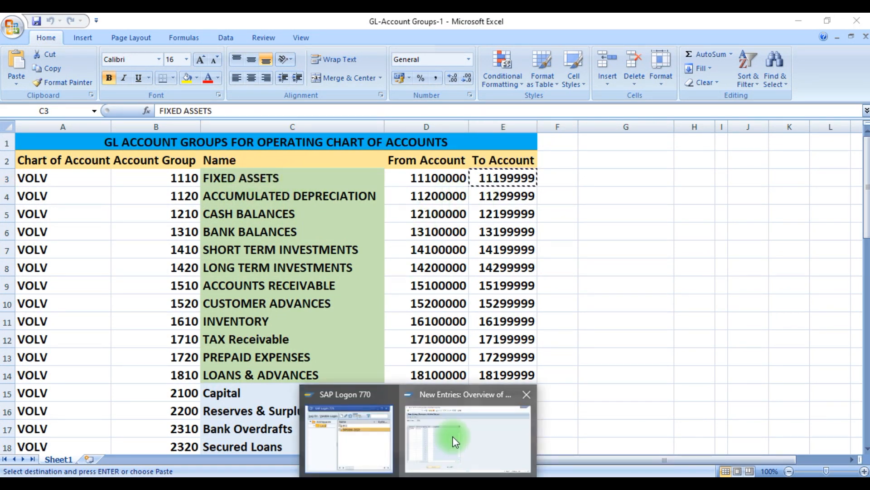
{"action": "left_click", "coordinate": [442, 463]}
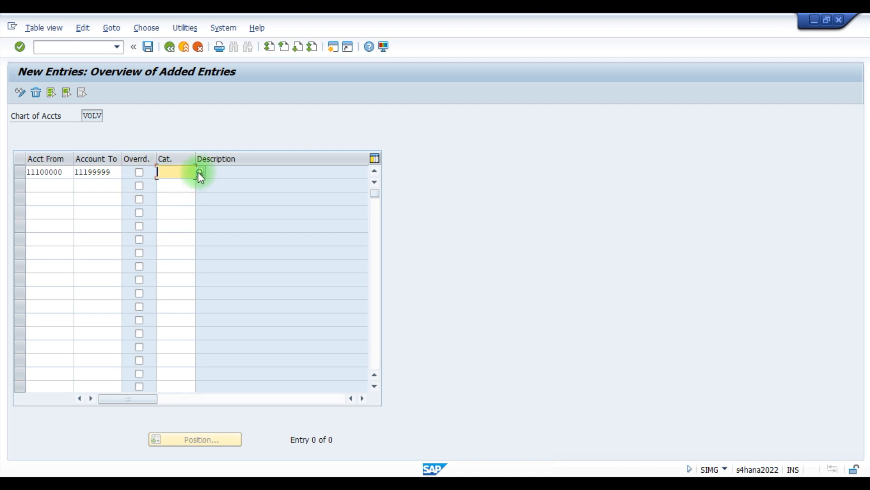
{"action": "left_click", "coordinate": [200, 173]}
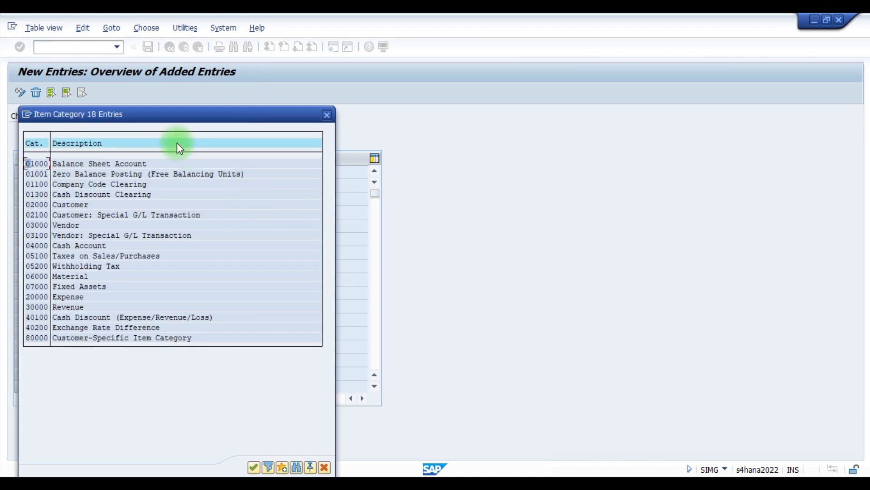
{"action": "left_click_drag", "start_coordinate": [157, 119], "coordinate": [312, 110]}
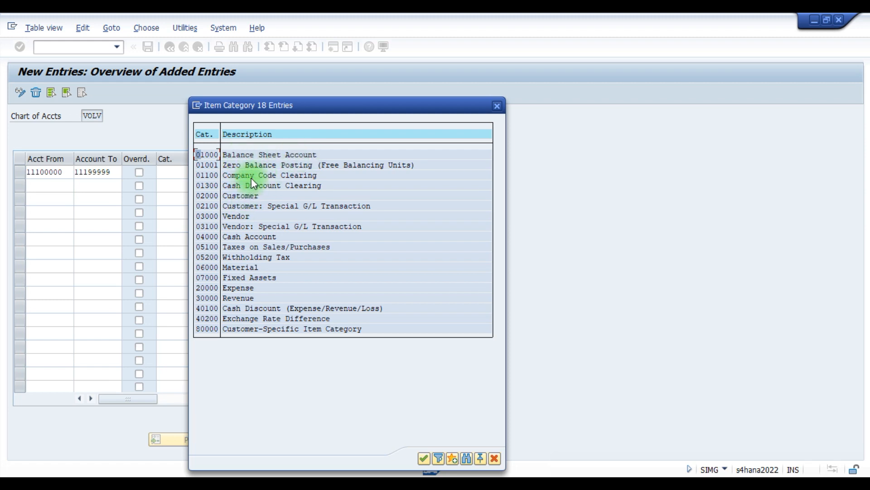
{"action": "left_click", "coordinate": [235, 277]}
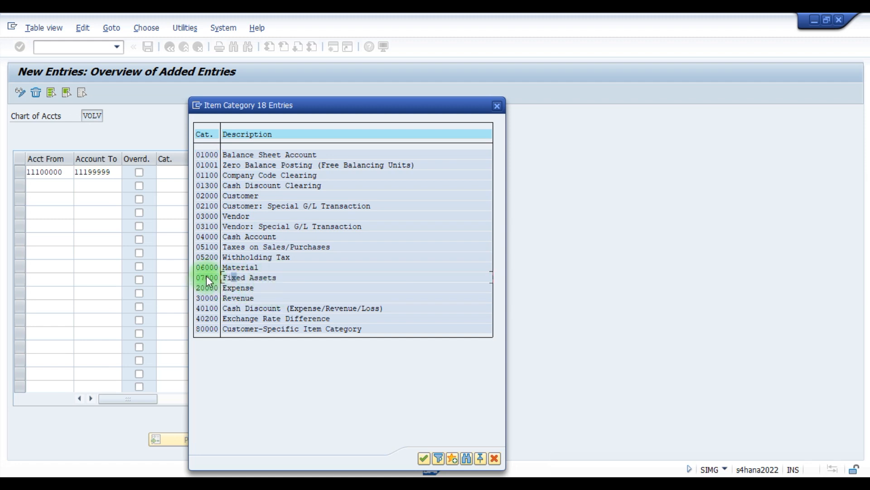
{"action": "double_click", "coordinate": [205, 278]}
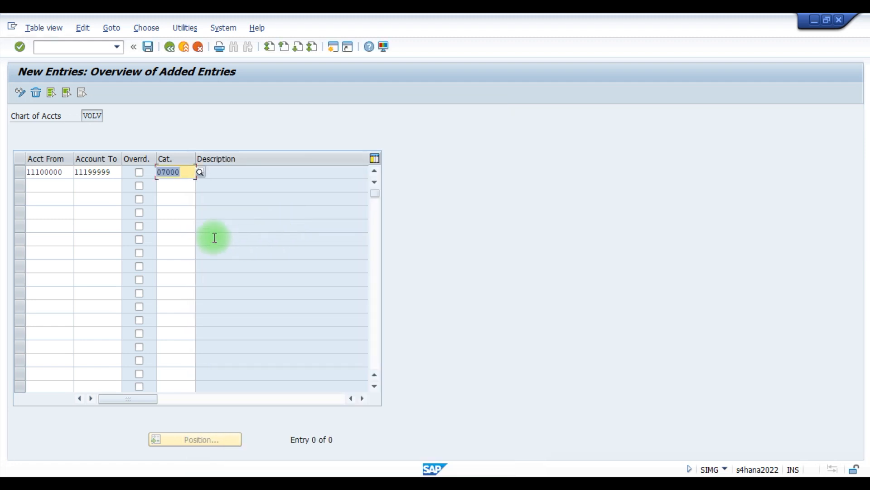
Copy the Accumulated Depreciation From Account 11200000 from the Excel workbook into Acct From of the second SAP entry.
{"action": "left_click", "coordinate": [62, 184]}
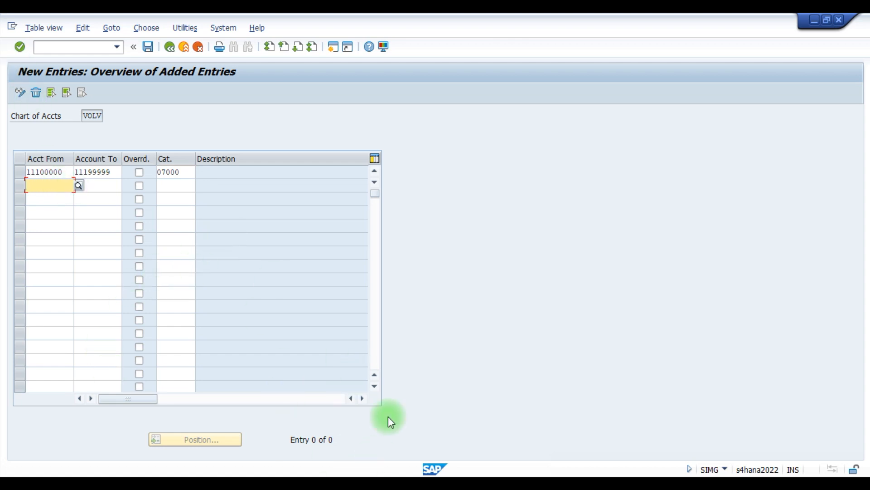
{"action": "key", "text": "alt+Tab"}
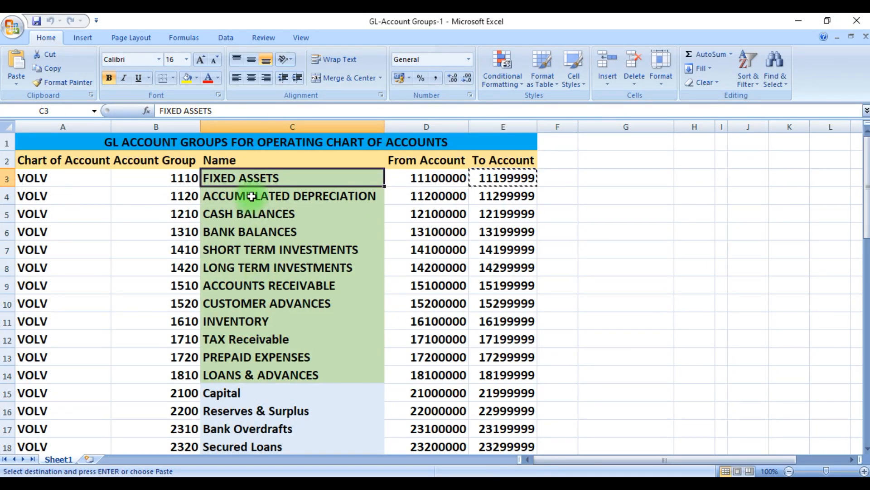
{"action": "left_click", "coordinate": [431, 196]}
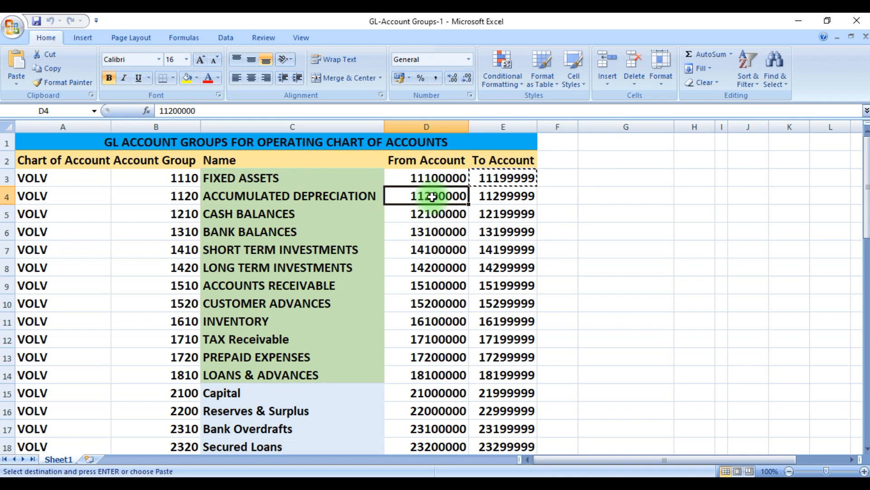
{"action": "key", "text": "ctrl+c"}
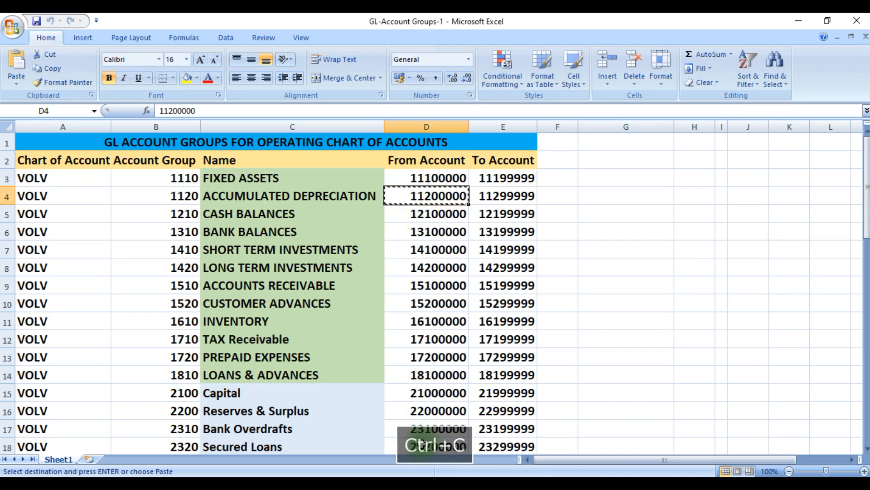
{"action": "left_click", "coordinate": [482, 428]}
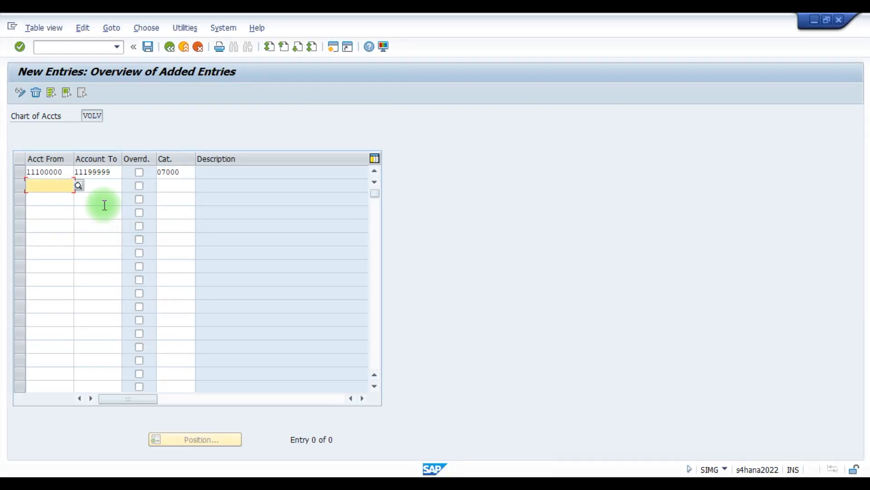
{"action": "key", "text": "ctrl+v"}
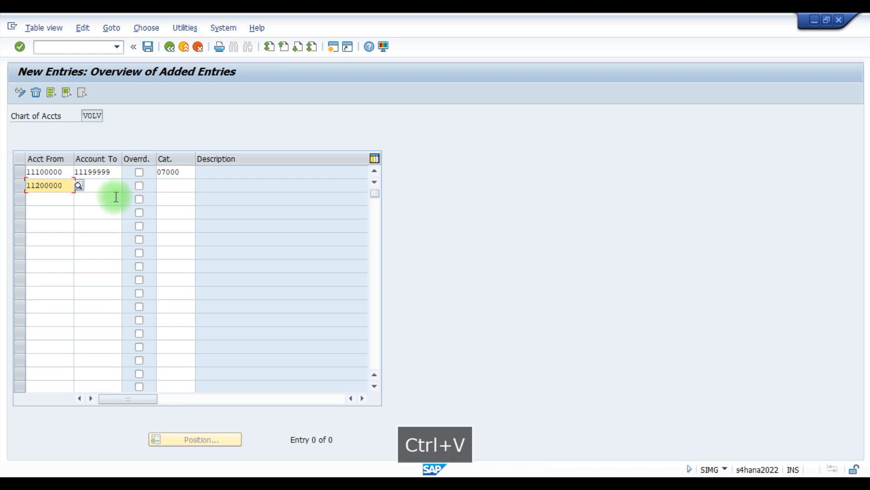
Copy the Accumulated Depreciation To Account 11299999 from the Excel workbook into Account To of the second SAP entry.
{"action": "key", "text": "Tab"}
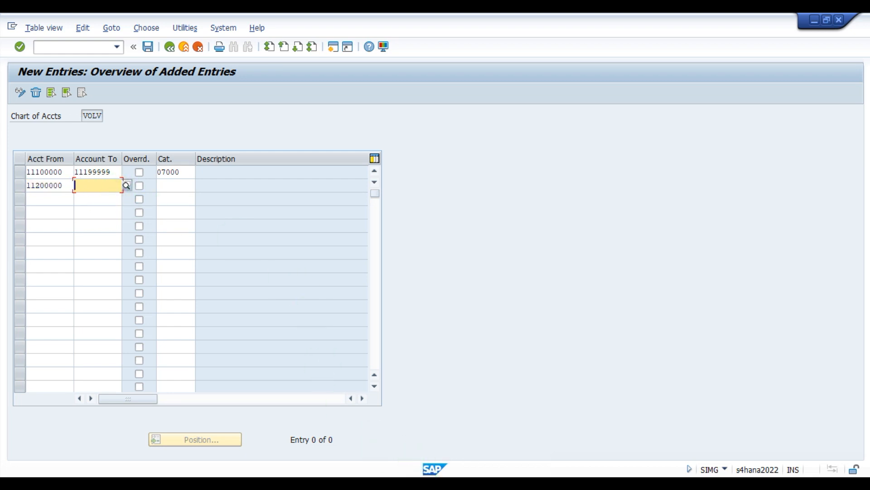
{"action": "key", "text": "alt+Tab"}
{"action": "left_click", "coordinate": [492, 194]}
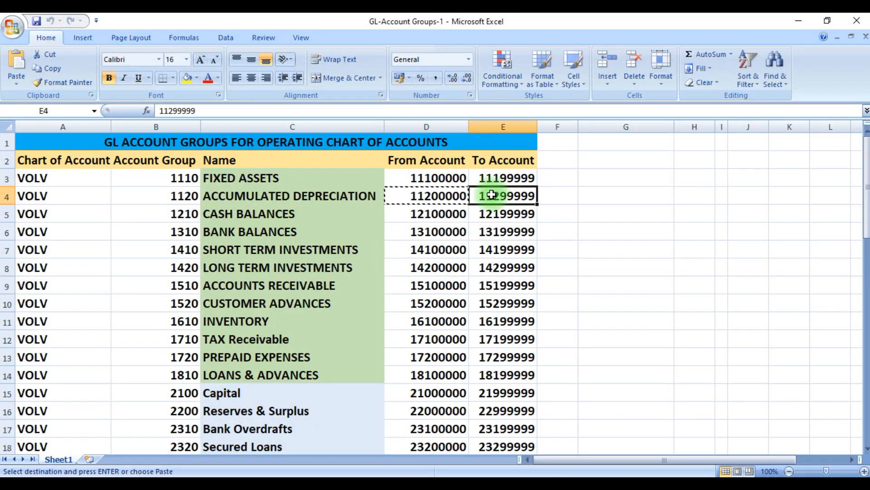
{"action": "key", "text": "ctrl+c"}
{"action": "left_click", "coordinate": [439, 455]}
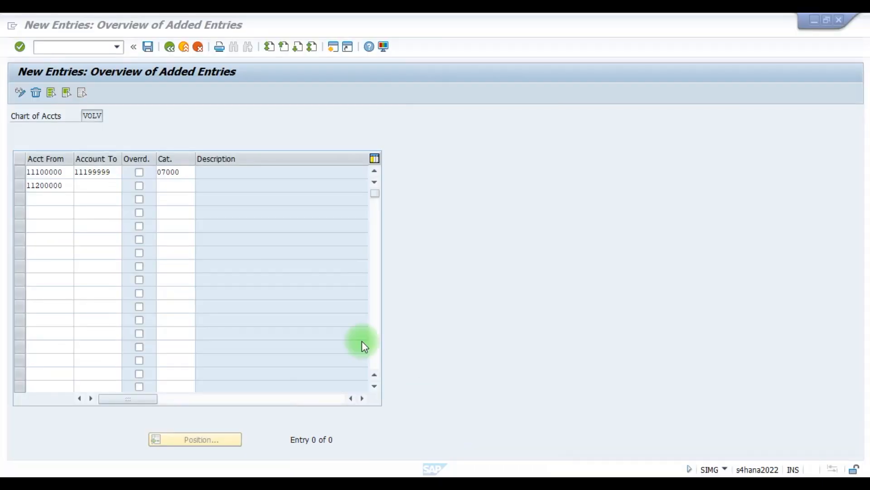
{"action": "key", "text": "ctrl+v"}
Check the second range's account group name in Excel and assign item category 07000 to its SAP entry.
{"action": "left_click", "coordinate": [177, 183]}
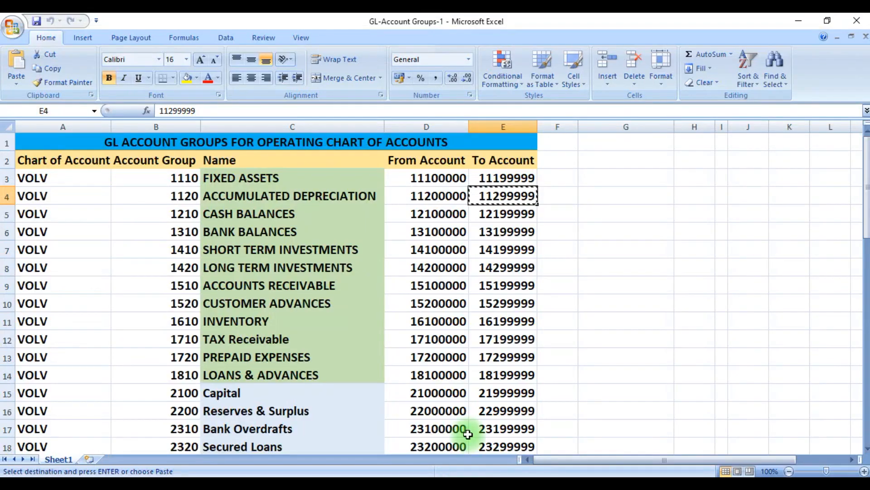
{"action": "key", "text": "alt+Tab"}
{"action": "left_click", "coordinate": [253, 199]}
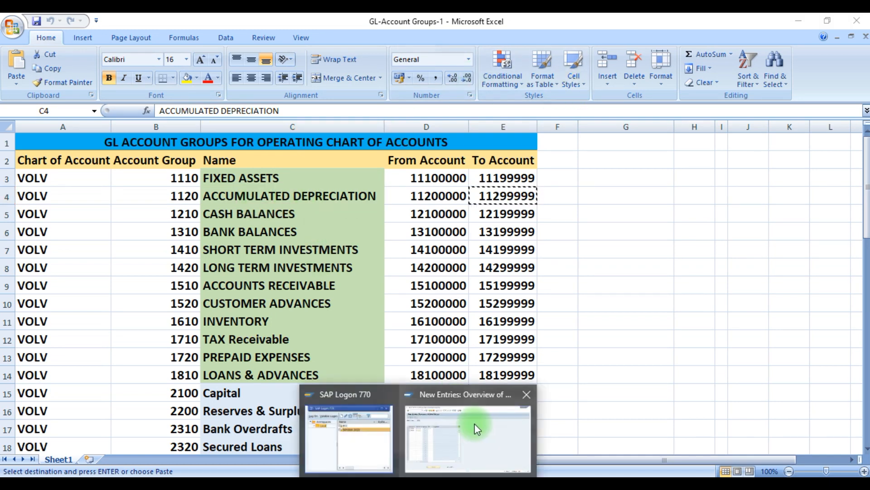
{"action": "left_click", "coordinate": [472, 426]}
{"action": "type", "text": "07000"}
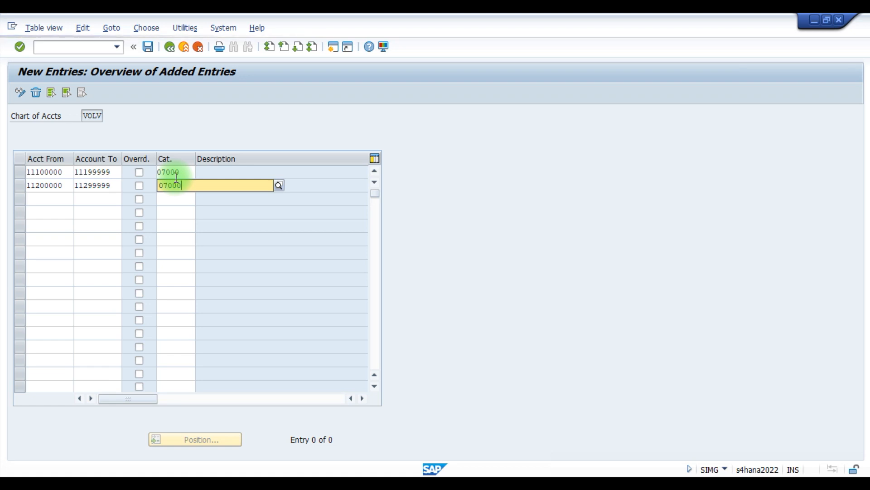
{"action": "key", "text": "Return"}
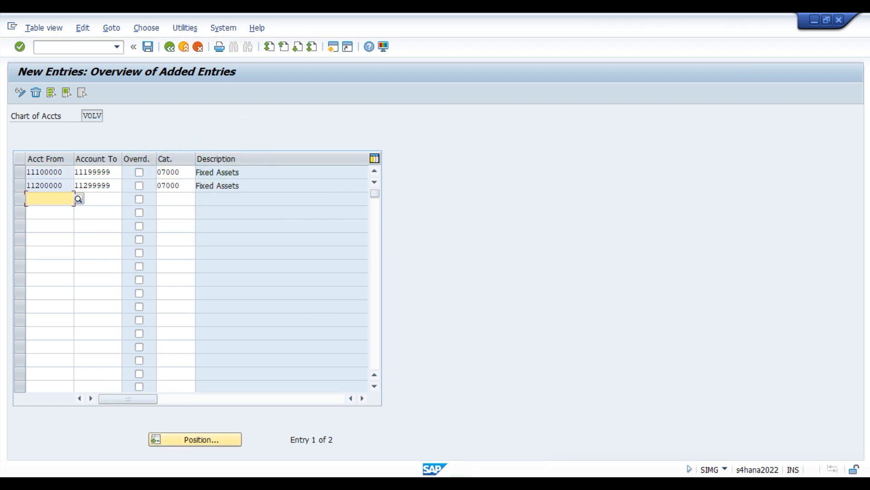
Copy the From and To Accounts of Cash Balances through Inventory from Excel into SAP, starting at the third entry.
{"action": "key", "text": "alt+Tab"}
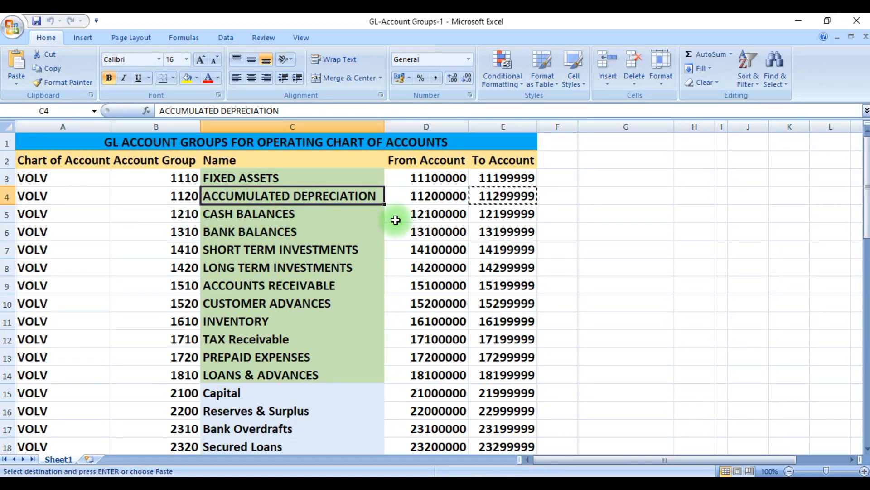
{"action": "left_click_drag", "start_coordinate": [427, 217], "coordinate": [480, 326]}
{"action": "key", "text": "ctrl+c"}
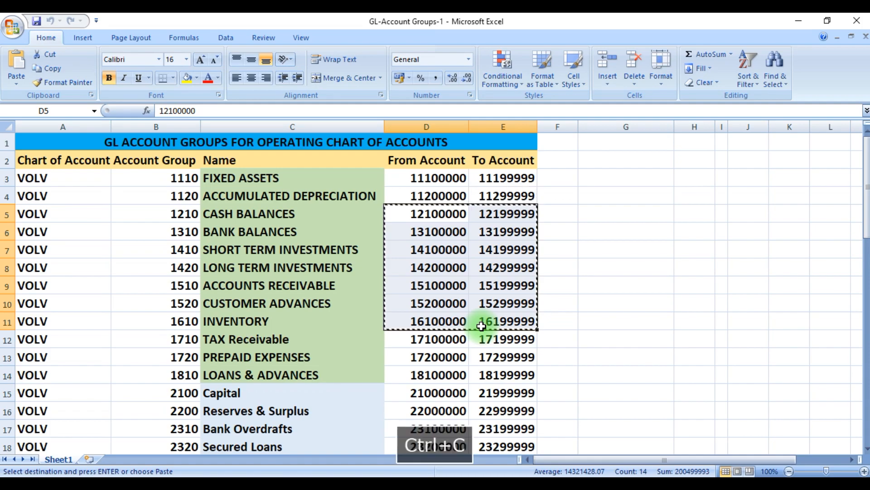
{"action": "left_click", "coordinate": [462, 449]}
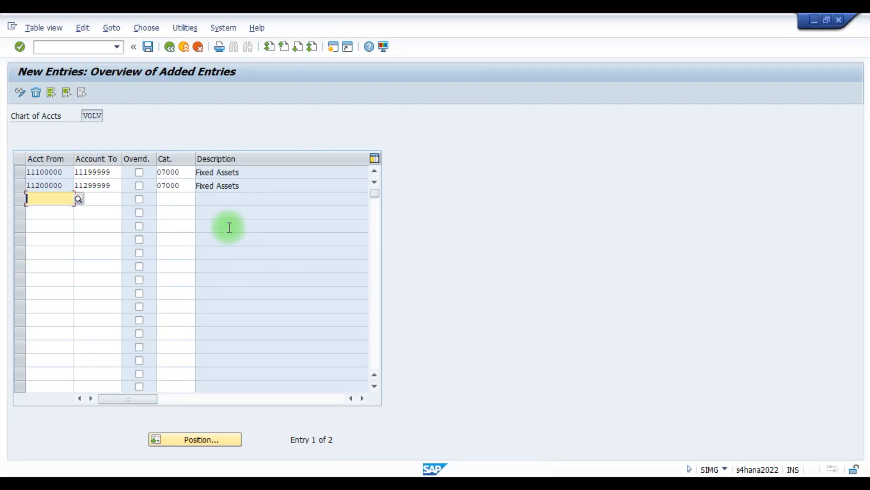
{"action": "key", "text": "ctrl+v"}
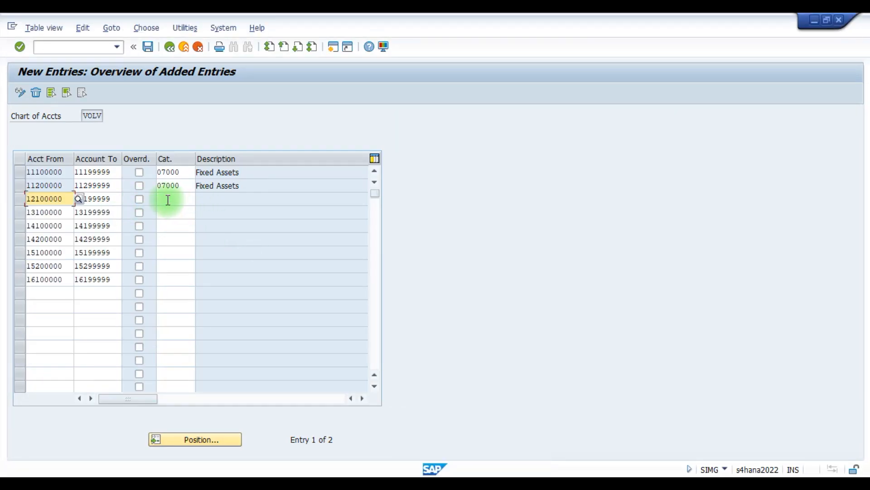
Review the Excel account group names from Cash Balances to Long Term Investments for classifying the newly added SAP ranges.
{"action": "left_click", "coordinate": [167, 199]}
{"action": "left_click", "coordinate": [449, 437]}
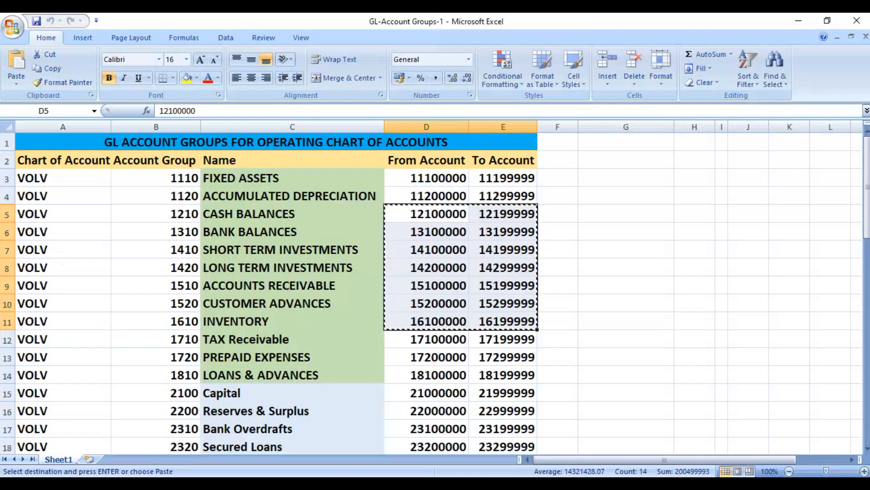
{"action": "left_click", "coordinate": [258, 217]}
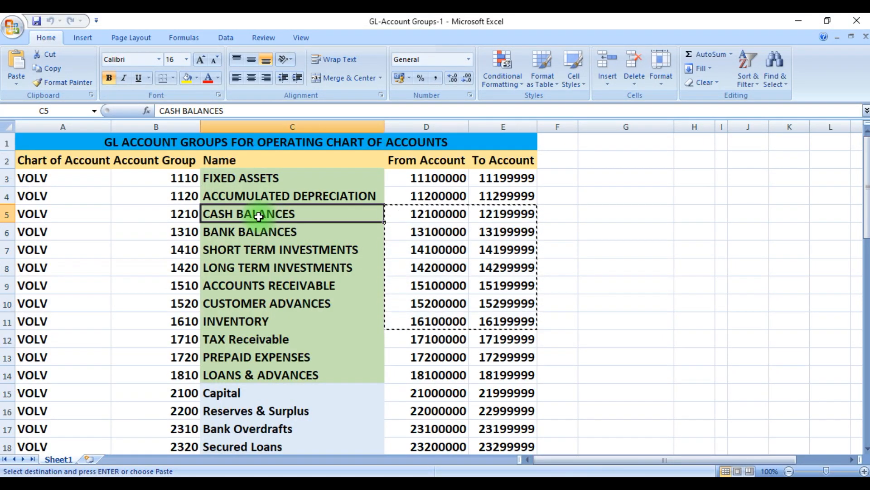
{"action": "left_click_drag", "start_coordinate": [249, 216], "coordinate": [263, 268]}
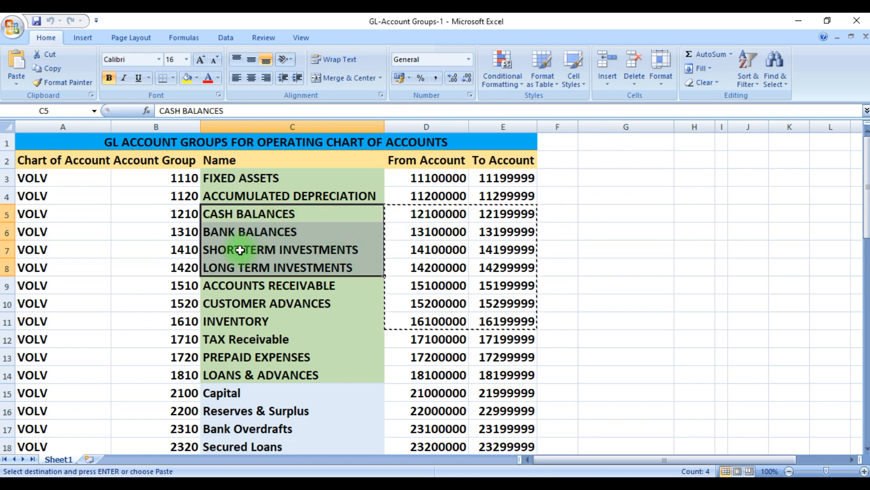
{"action": "left_click", "coordinate": [451, 483]}
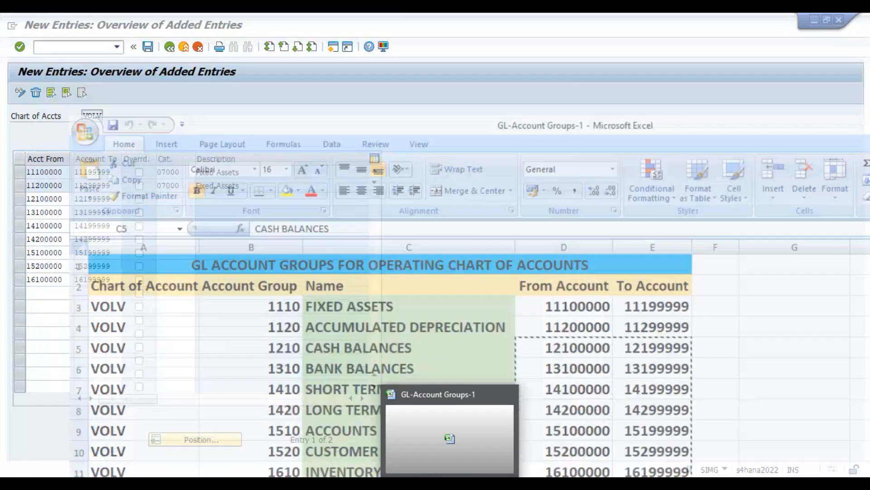
{"action": "left_click", "coordinate": [201, 199]}
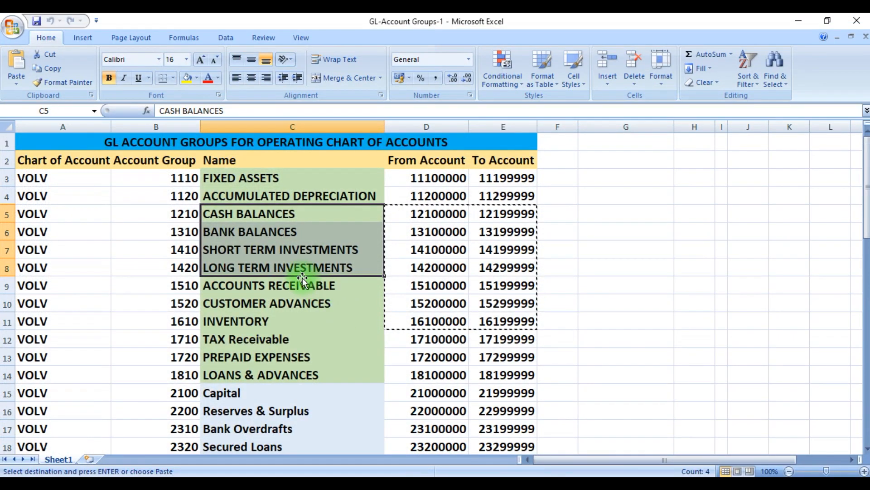
Check Cash Balances and Bank Balances in Excel and assign item category 04000 Cash Account to the 12100000–12199999 entry in SAP.
{"action": "left_click", "coordinate": [233, 231]}
{"action": "left_click", "coordinate": [232, 215]}
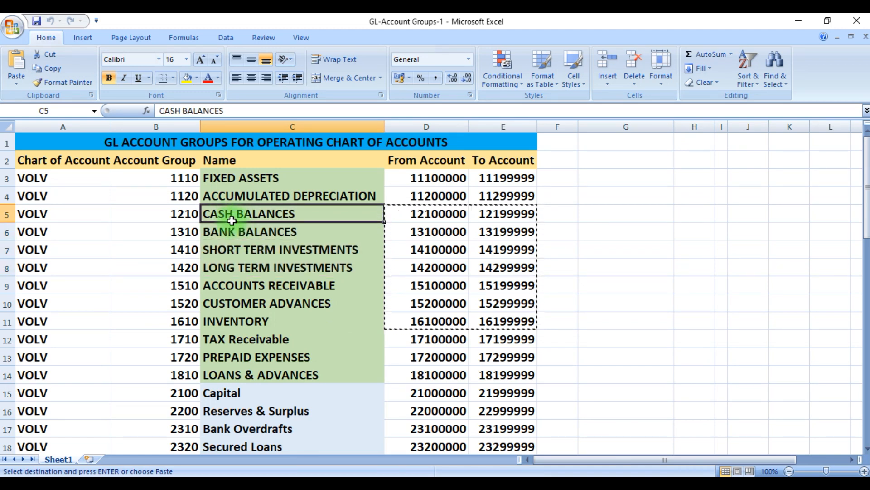
{"action": "left_click_drag", "start_coordinate": [231, 215], "coordinate": [233, 227]}
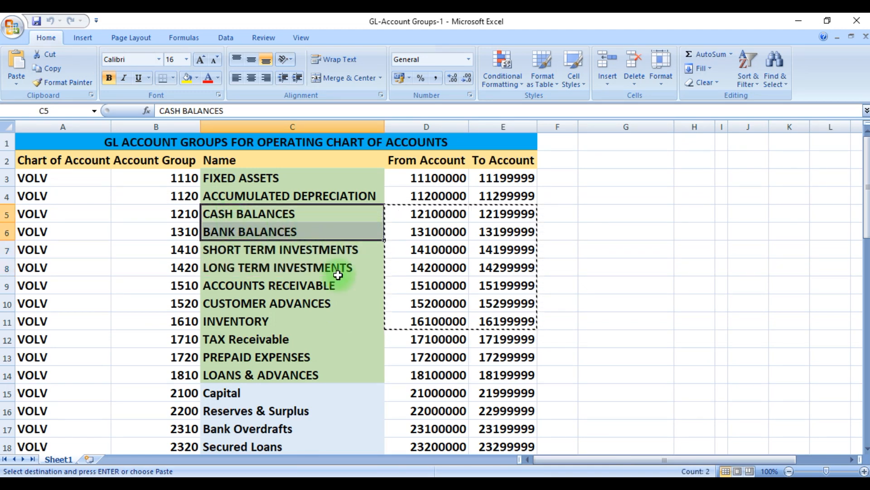
{"action": "left_click", "coordinate": [419, 483]}
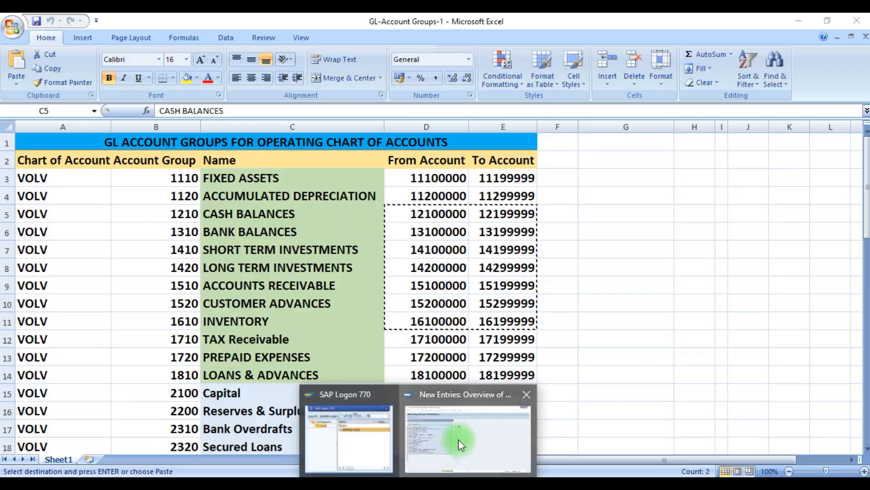
{"action": "left_click", "coordinate": [458, 439]}
{"action": "left_click_drag", "start_coordinate": [155, 113], "coordinate": [428, 115]}
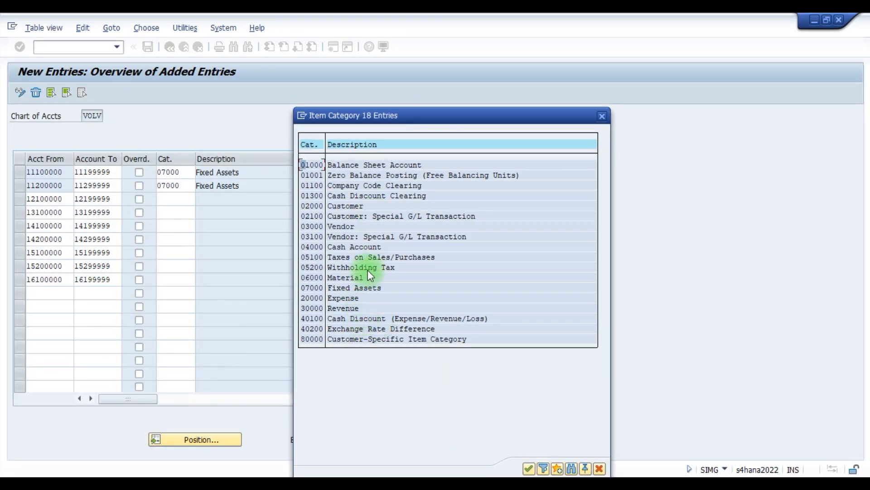
{"action": "double_click", "coordinate": [310, 246]}
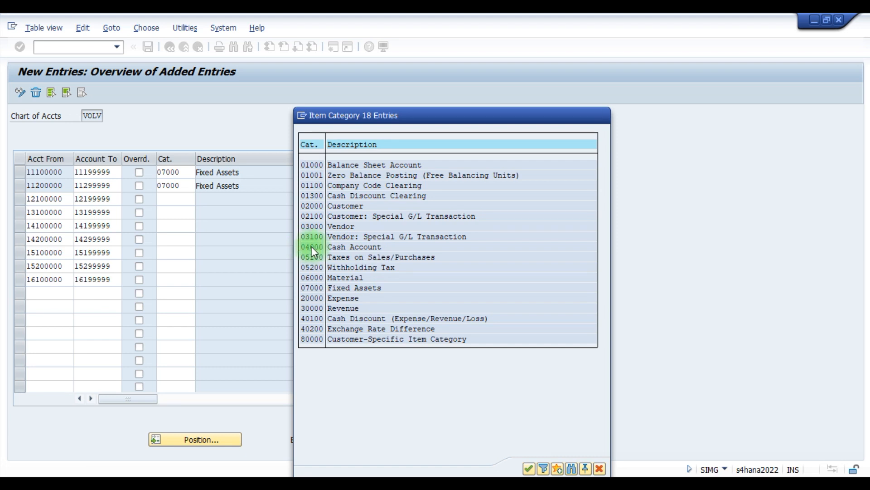
Copy item category 04000 from the Cash Balances range to the 13100000–13199999 entry.
{"action": "key", "text": "ctrl+c"}
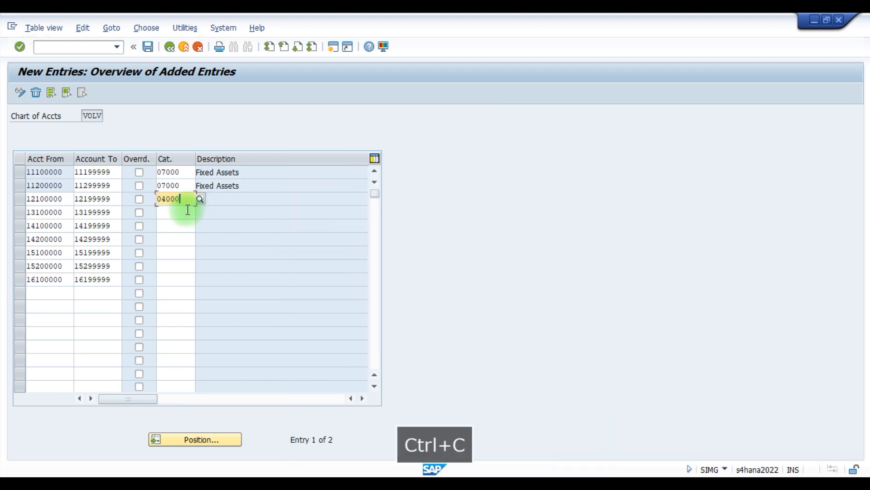
{"action": "left_click", "coordinate": [180, 212]}
{"action": "key", "text": "ctrl+v"}
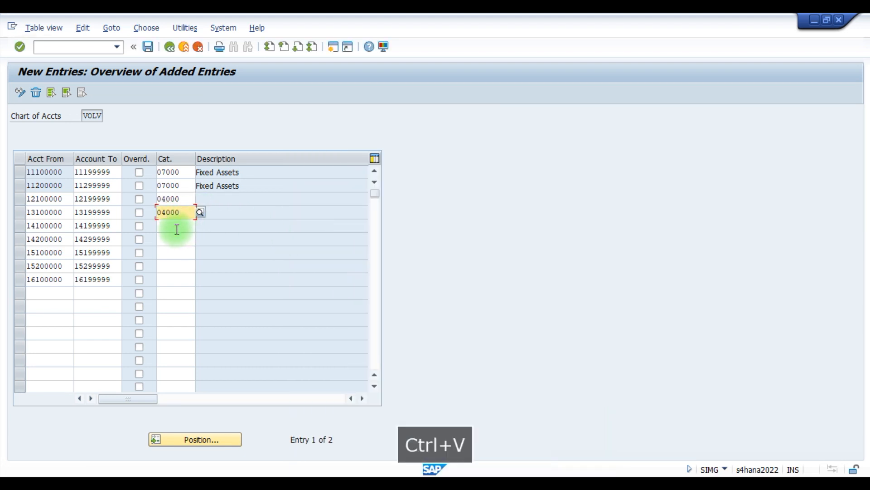
Check the investment account groups in Excel and assign item category 01000 Balance Sheet Account to the 14100000–14199999 entry in SAP.
{"action": "left_click", "coordinate": [176, 226]}
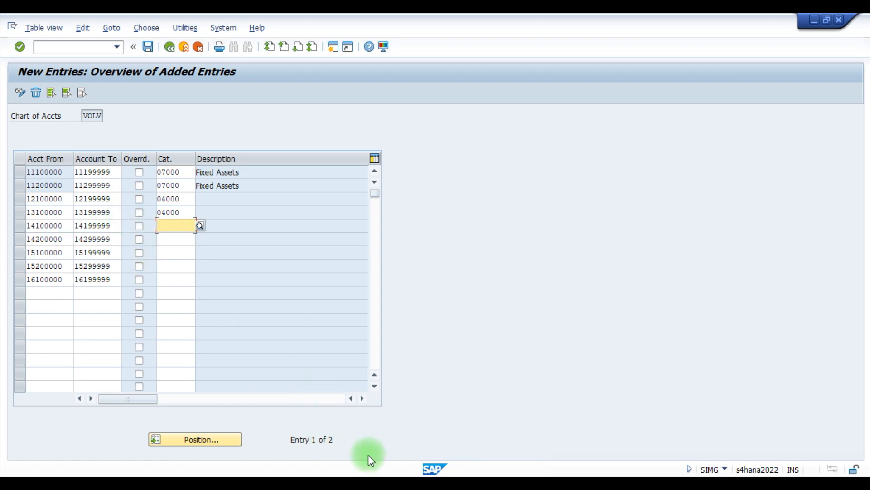
{"action": "left_click", "coordinate": [408, 483]}
{"action": "left_click_drag", "start_coordinate": [288, 251], "coordinate": [507, 266]}
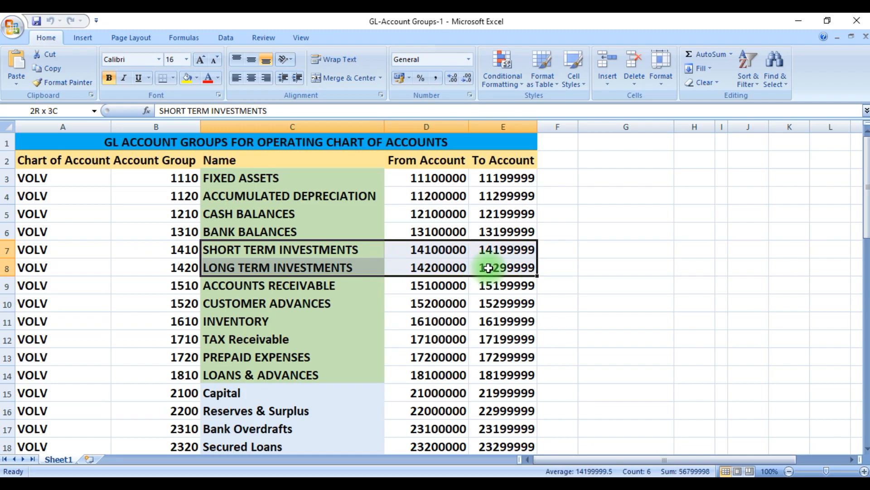
{"action": "key", "text": "alt+Tab"}
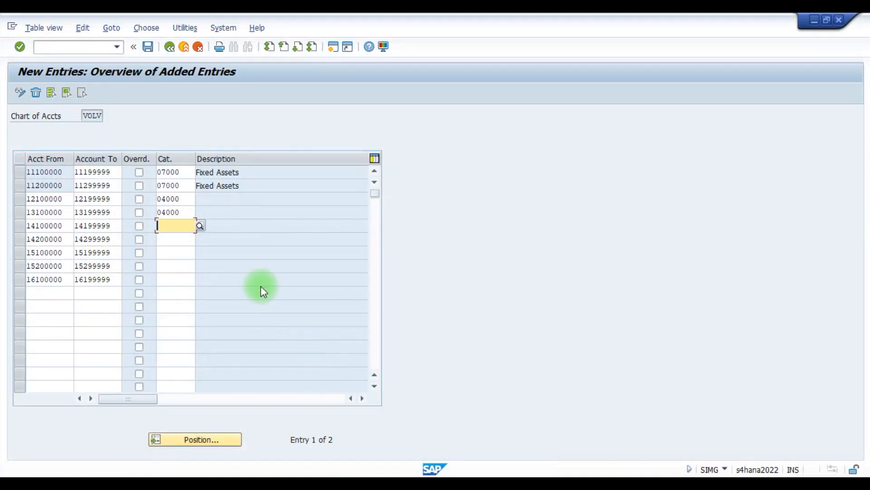
{"action": "left_click", "coordinate": [200, 225]}
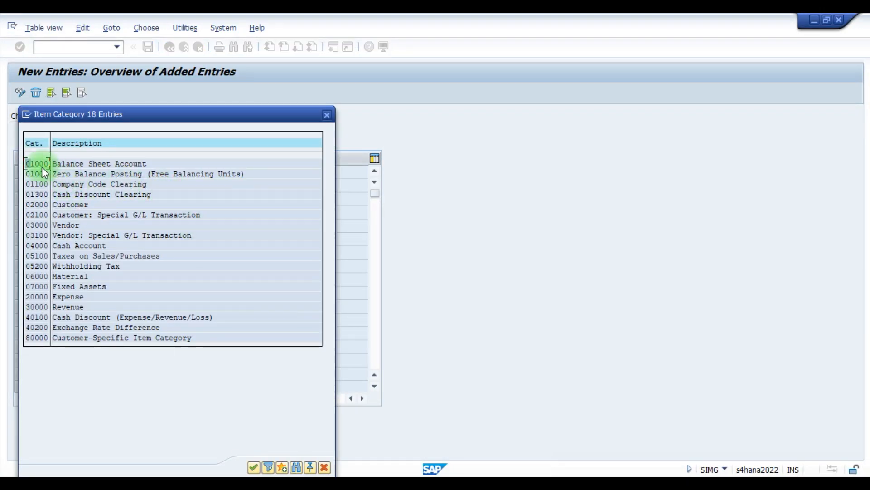
{"action": "double_click", "coordinate": [38, 163]}
Assign item category 01000 Balance Sheet Account to the 14200000–14299999 entry.
{"action": "left_click", "coordinate": [195, 238]}
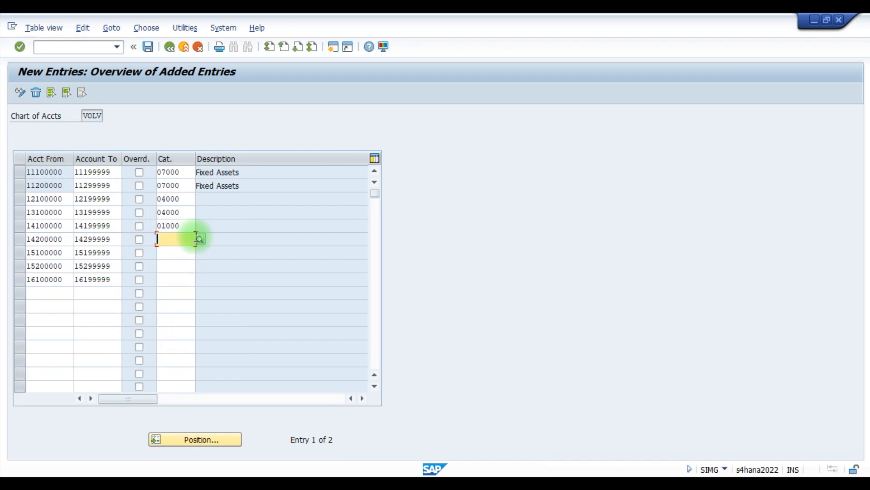
{"action": "left_click", "coordinate": [200, 239]}
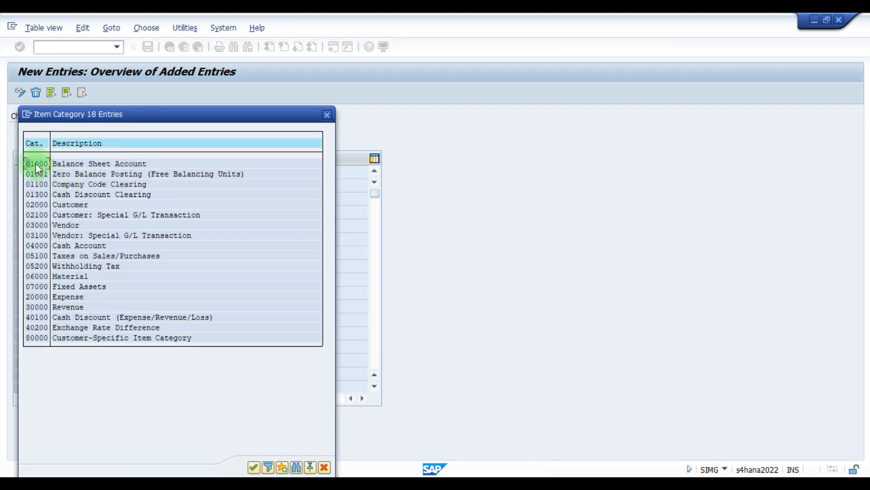
{"action": "double_click", "coordinate": [36, 163]}
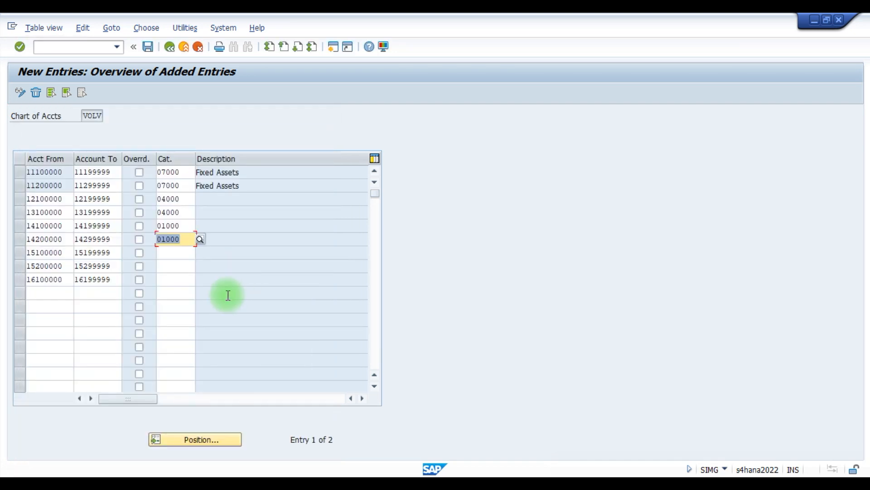
Check Accounts Receivable and Customer Advances in Excel and assign item category 02000 Customer to the 15100000–15199999 entry in SAP.
{"action": "left_click", "coordinate": [170, 252]}
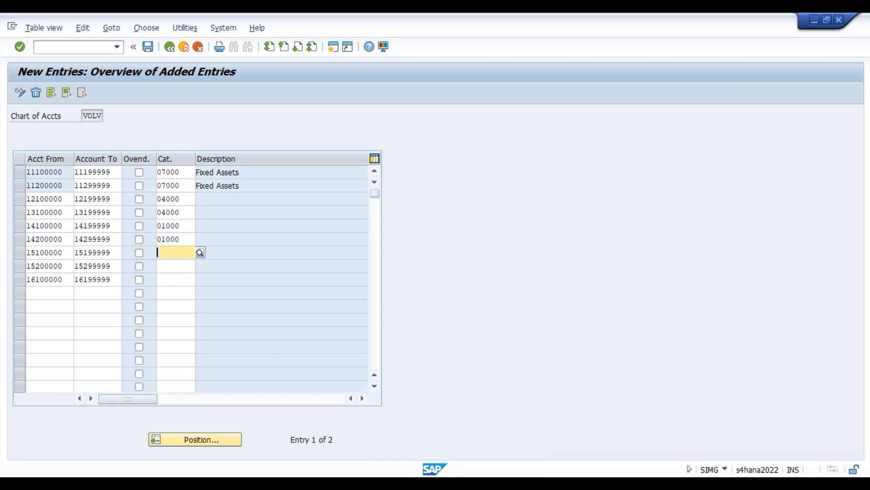
{"action": "left_click", "coordinate": [459, 486]}
{"action": "left_click", "coordinate": [278, 290]}
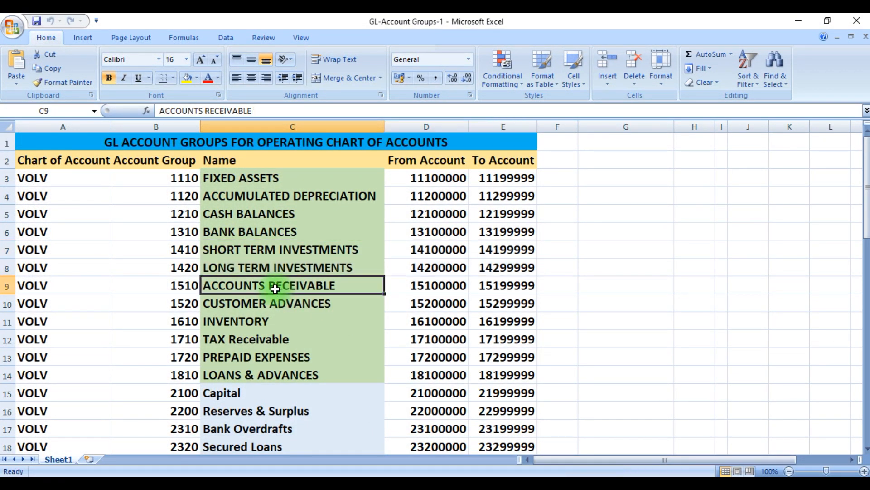
{"action": "left_click_drag", "start_coordinate": [340, 290], "coordinate": [490, 301]}
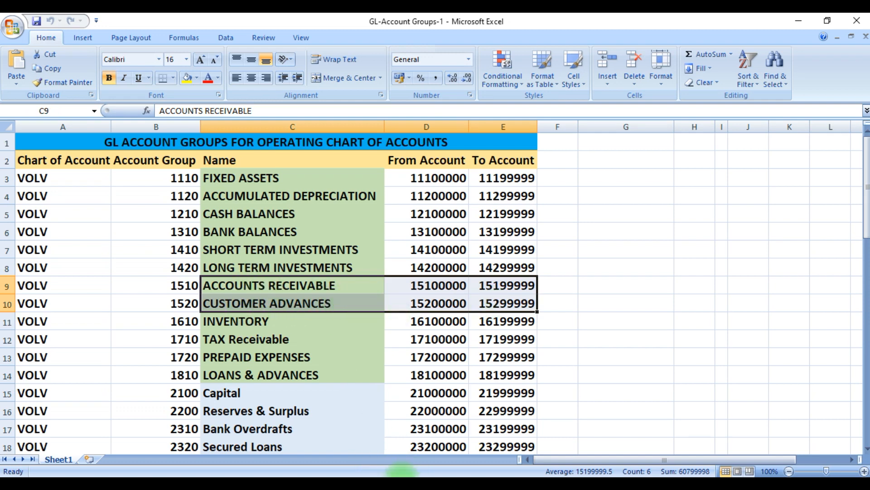
{"action": "left_click", "coordinate": [447, 458]}
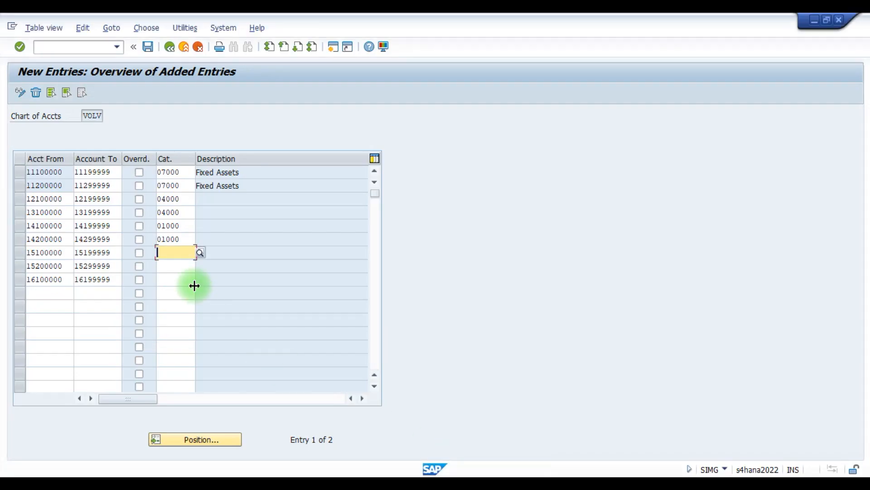
{"action": "left_click", "coordinate": [200, 254]}
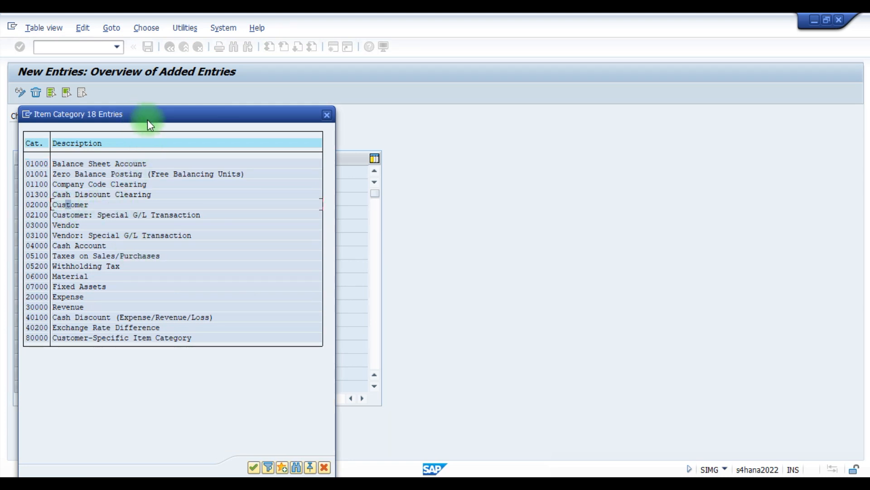
{"action": "left_click_drag", "start_coordinate": [138, 118], "coordinate": [423, 135]}
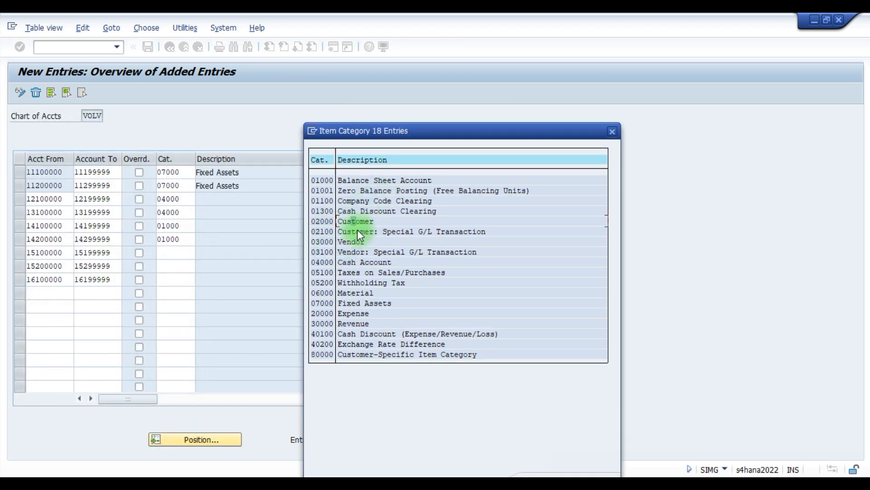
{"action": "double_click", "coordinate": [322, 221]}
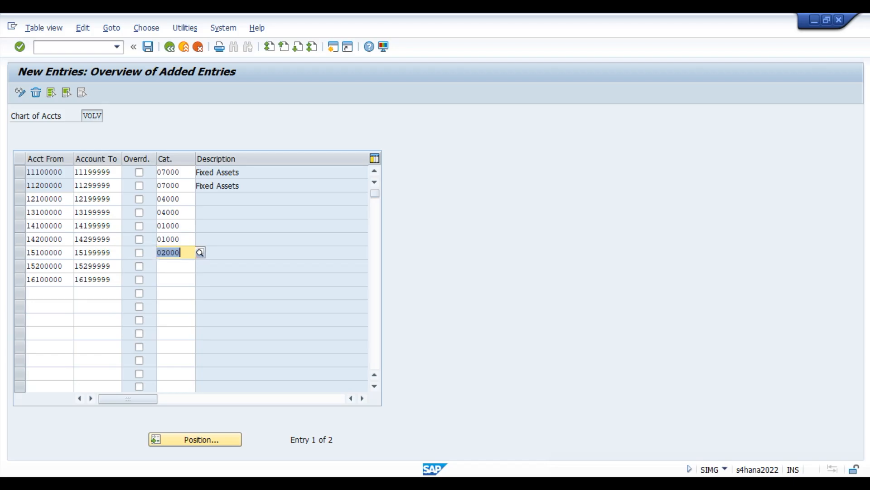
Check Customer Advances in Excel and assign item category 02100 Customer: Special G/L Transaction to the 15200000–15299999 entry in SAP.
{"action": "key", "text": "alt+Tab"}
{"action": "left_click", "coordinate": [238, 305]}
{"action": "left_click_drag", "start_coordinate": [238, 306], "coordinate": [499, 305]}
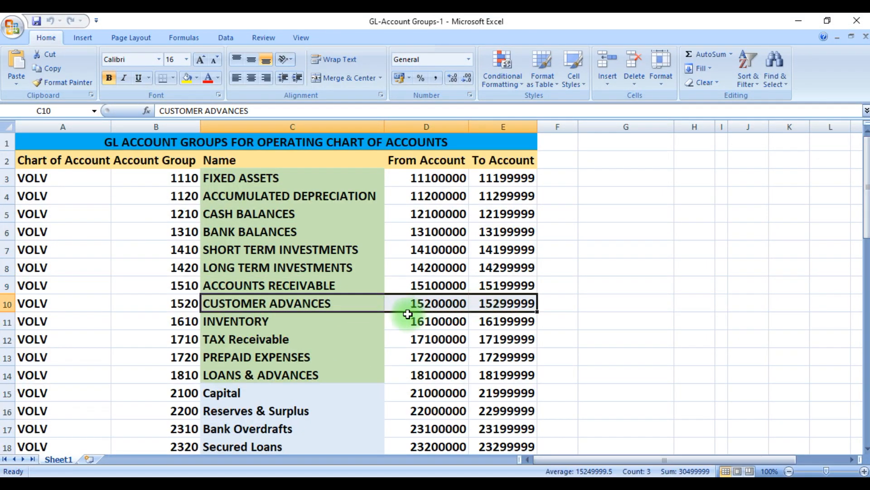
{"action": "left_click", "coordinate": [442, 439]}
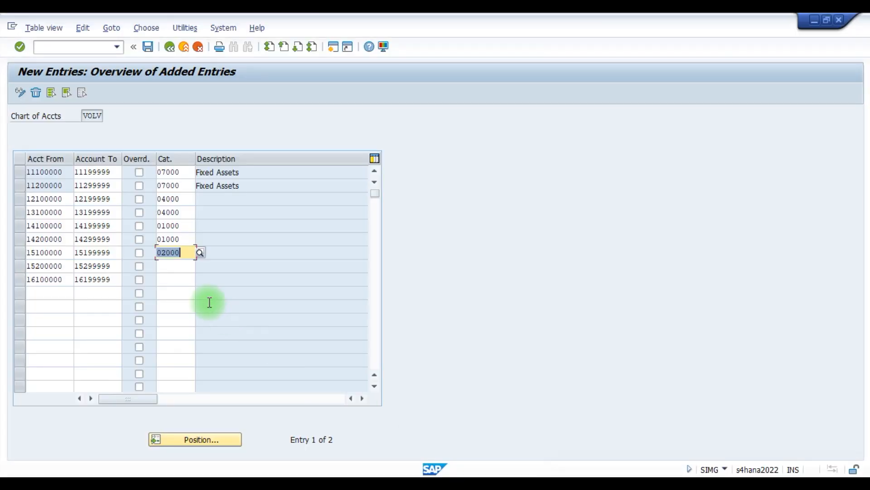
{"action": "left_click", "coordinate": [176, 266]}
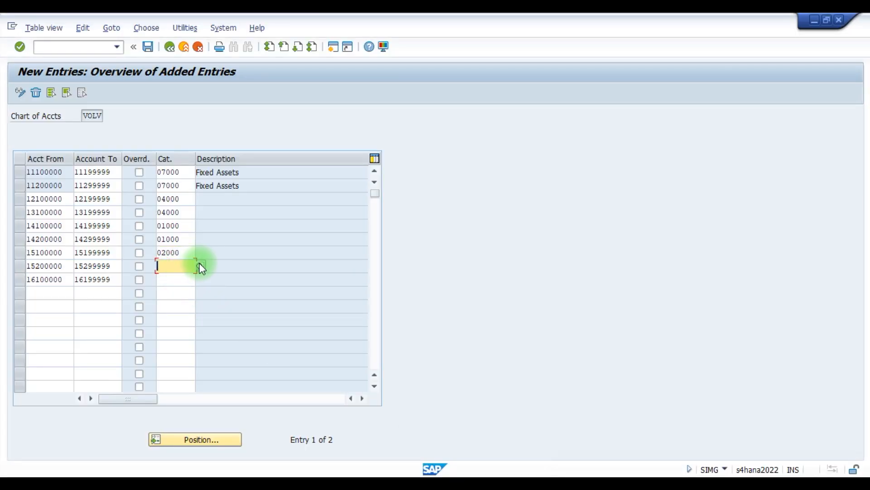
{"action": "left_click", "coordinate": [200, 266]}
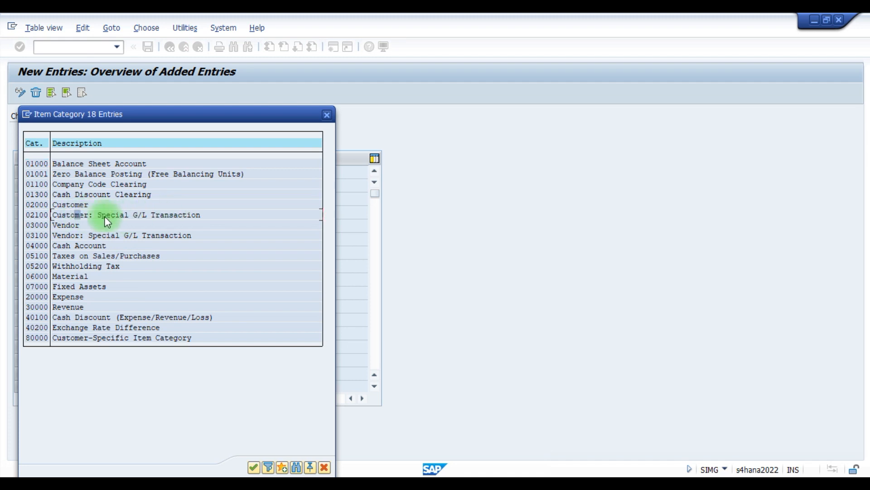
{"action": "double_click", "coordinate": [43, 215]}
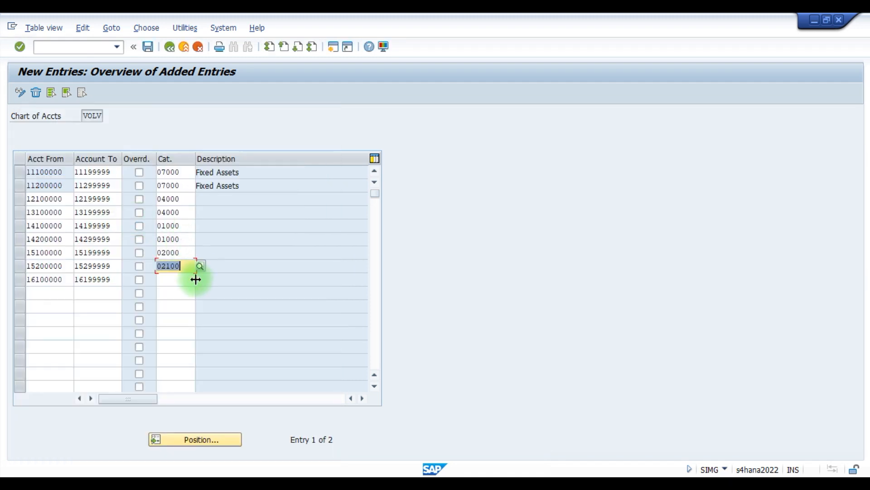
Check Inventory in Excel, assign item category 01000 Balance Sheet Account to the 16100000–16199999 entry in SAP, and validate the entries.
{"action": "left_click", "coordinate": [167, 280]}
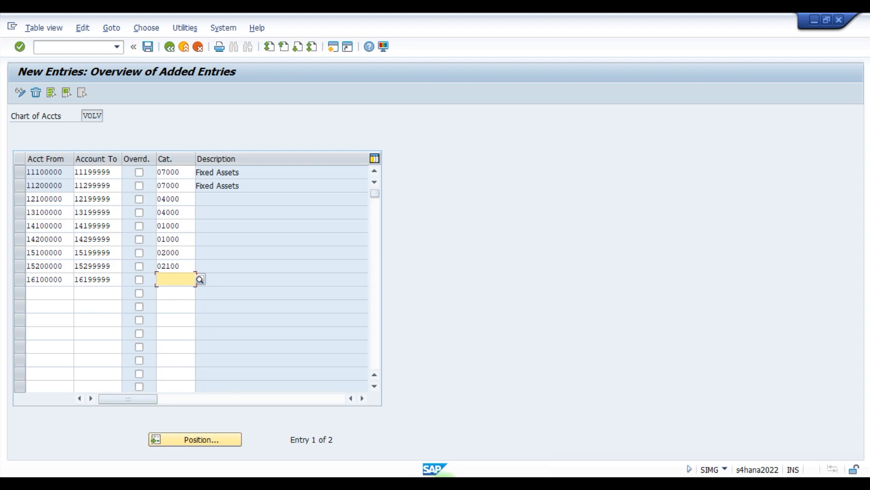
{"action": "left_click", "coordinate": [444, 486]}
{"action": "left_click", "coordinate": [278, 325]}
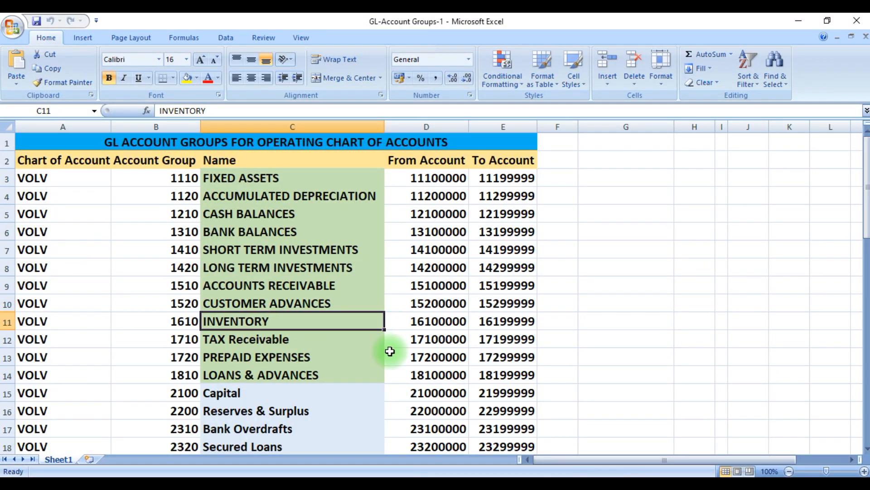
{"action": "left_click", "coordinate": [417, 485]}
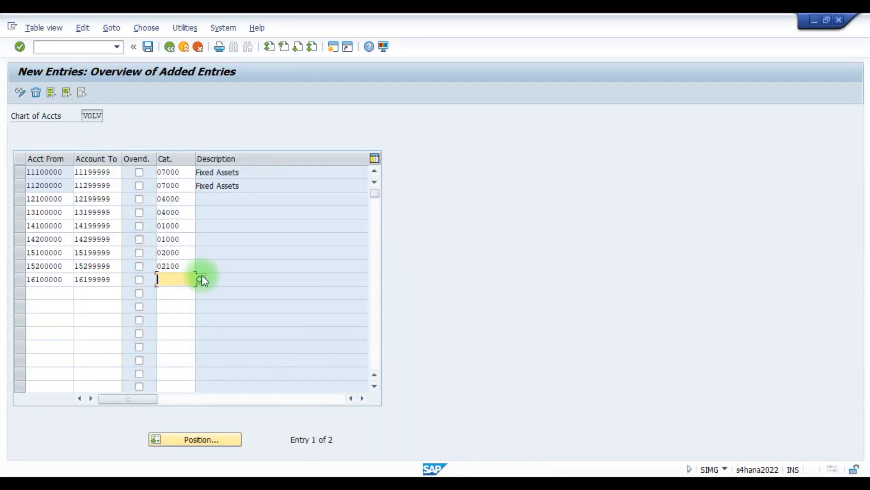
{"action": "left_click", "coordinate": [200, 280]}
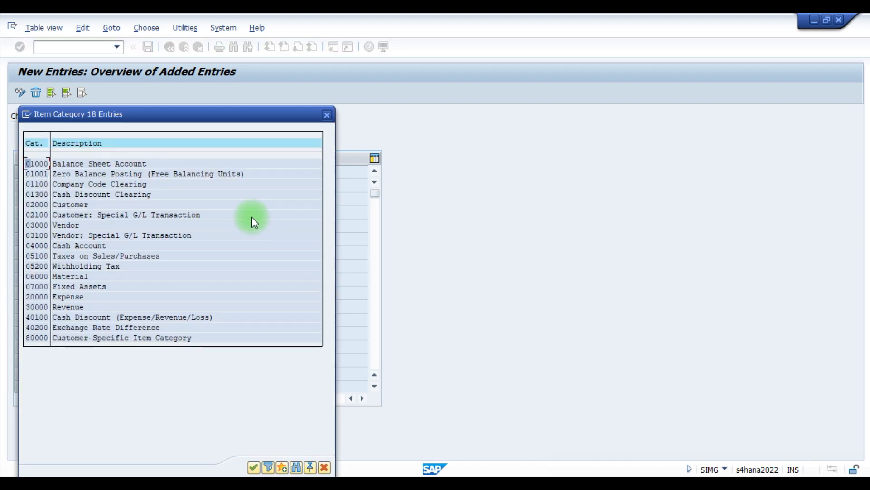
{"action": "left_click_drag", "start_coordinate": [162, 115], "coordinate": [325, 115]}
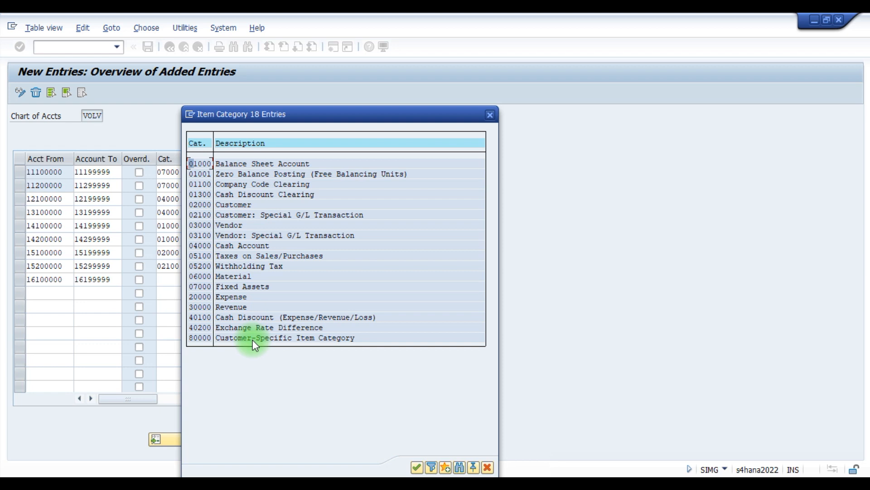
{"action": "left_click", "coordinate": [226, 287]}
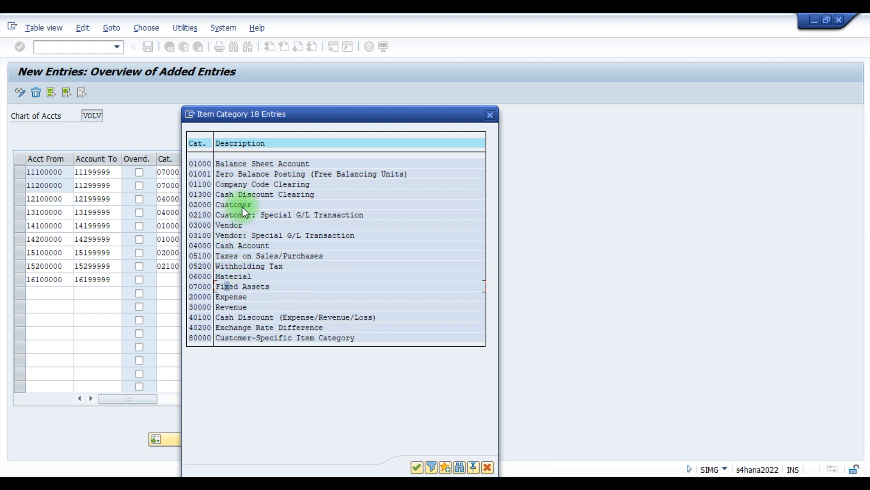
{"action": "left_click", "coordinate": [237, 164]}
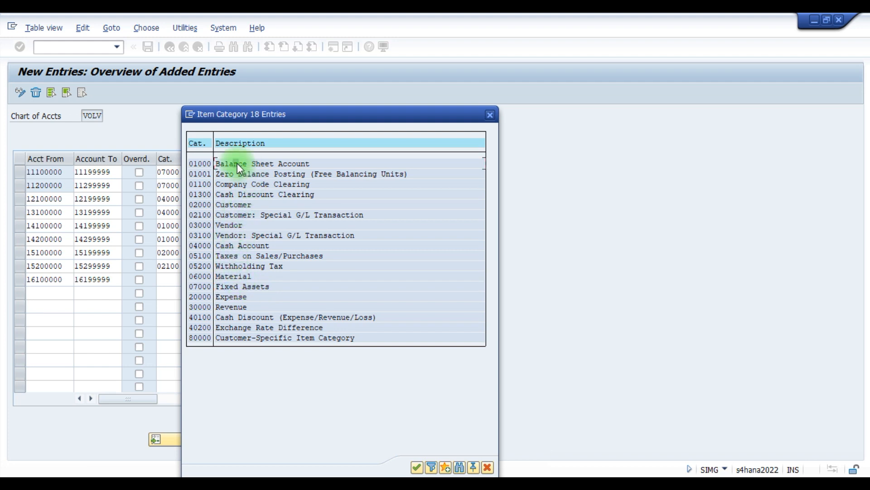
{"action": "double_click", "coordinate": [205, 164]}
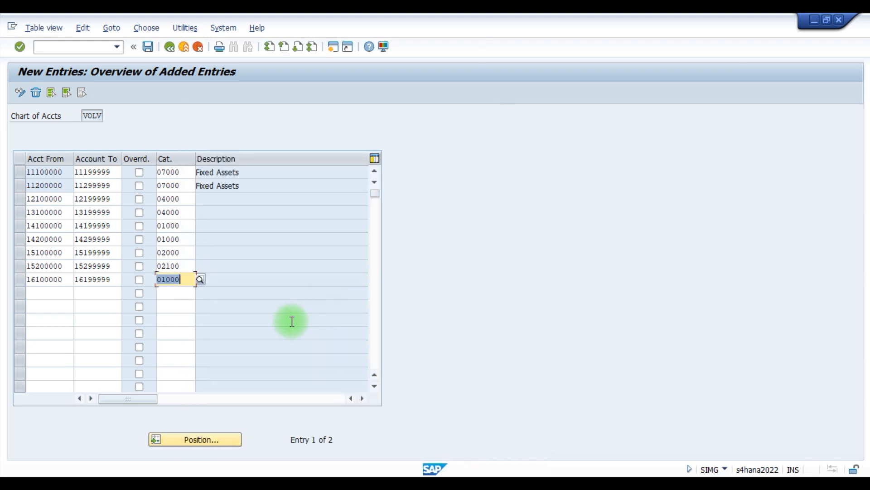
{"action": "key", "text": "Return"}
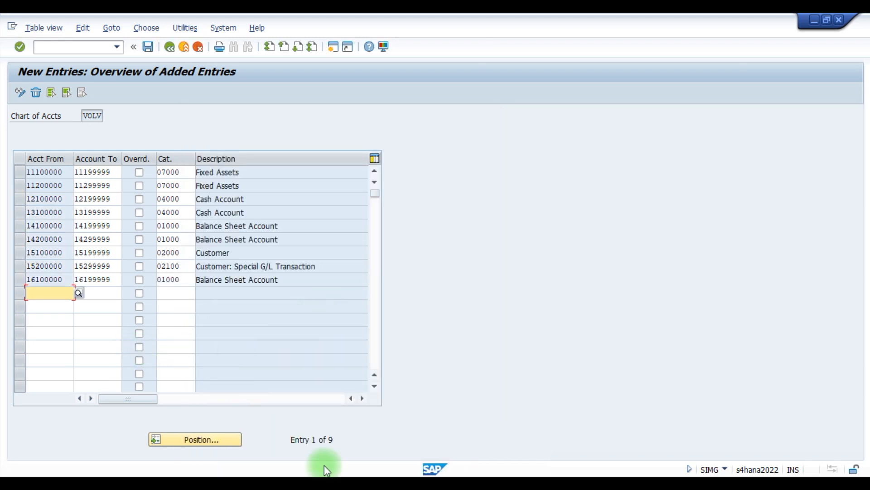
Copy the From and To accounts of Tax Receivable, Prepaid Expenses and Loans & Advances from Excel into the next empty SAP entries.
{"action": "left_click", "coordinate": [458, 481]}
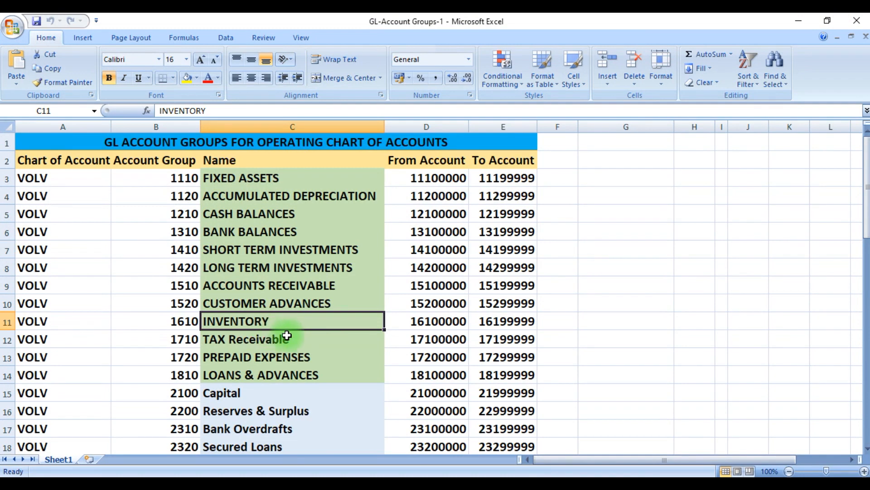
{"action": "scroll", "coordinate": [283, 335], "scroll_direction": "down", "scroll_amount": 1}
{"action": "left_click", "coordinate": [244, 289]}
{"action": "left_click_drag", "start_coordinate": [244, 288], "coordinate": [263, 314]}
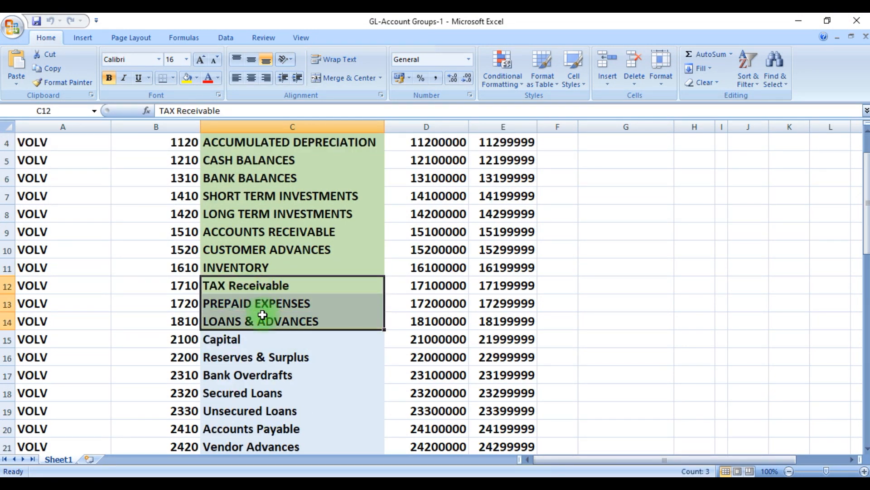
{"action": "key", "text": "ctrl+c"}
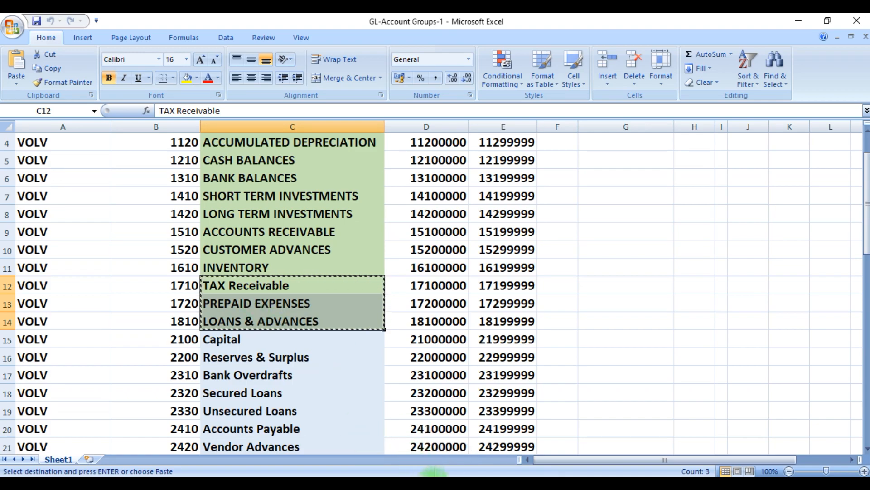
{"action": "left_click", "coordinate": [371, 430]}
{"action": "left_click", "coordinate": [64, 317]}
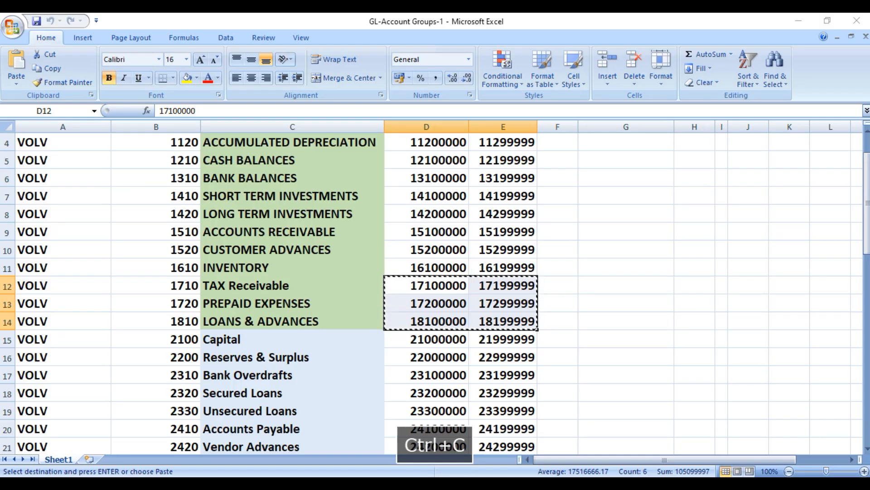
{"action": "left_click", "coordinate": [462, 471]}
{"action": "left_click", "coordinate": [107, 292]}
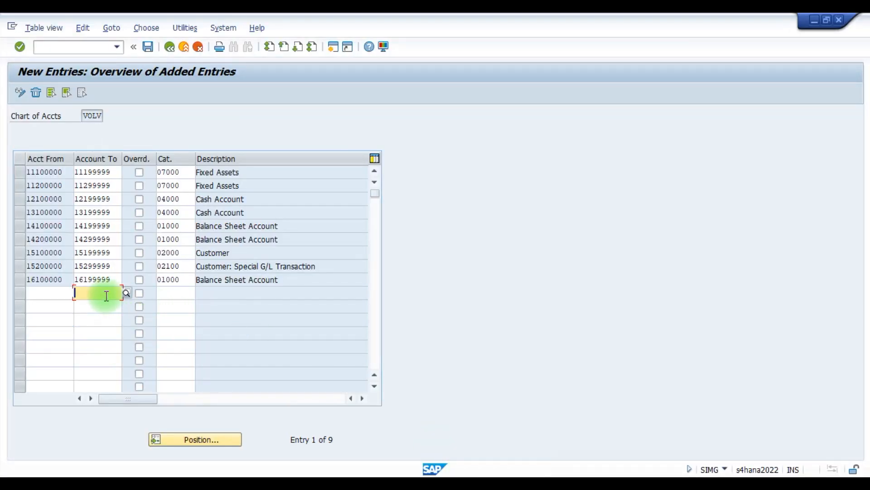
{"action": "left_click", "coordinate": [43, 294]}
{"action": "key", "text": "ctrl+v"}
Copy item category 01000 from the 16100000–16199999 entry to the 17100000, 17200000 and 18100000 ranges after checking their groups in Excel.
{"action": "left_click", "coordinate": [167, 295]}
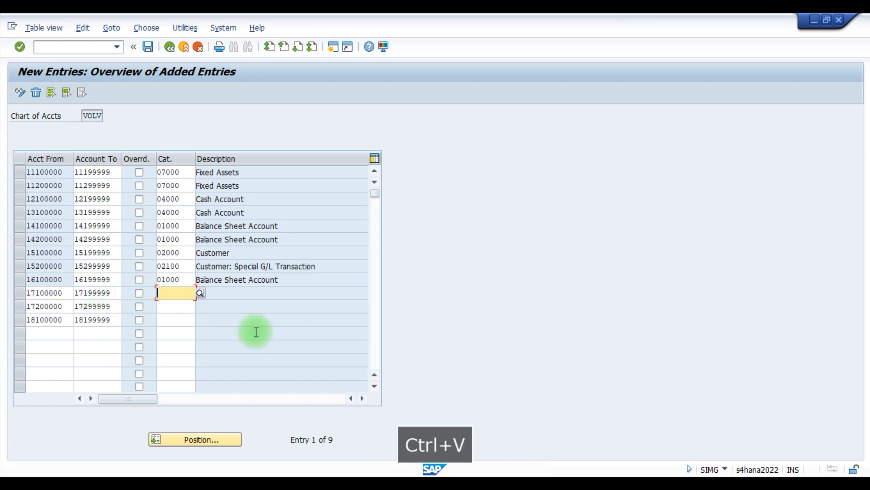
{"action": "left_click", "coordinate": [447, 481]}
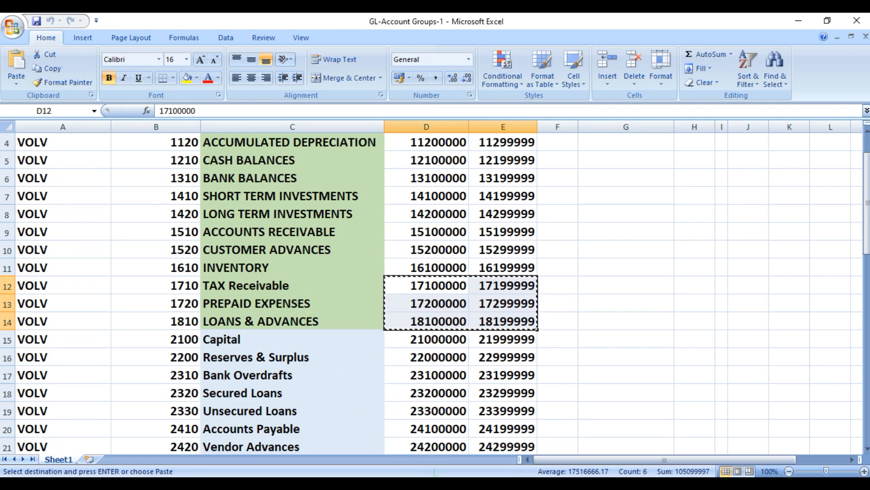
{"action": "left_click", "coordinate": [418, 483]}
{"action": "left_click", "coordinate": [447, 452]}
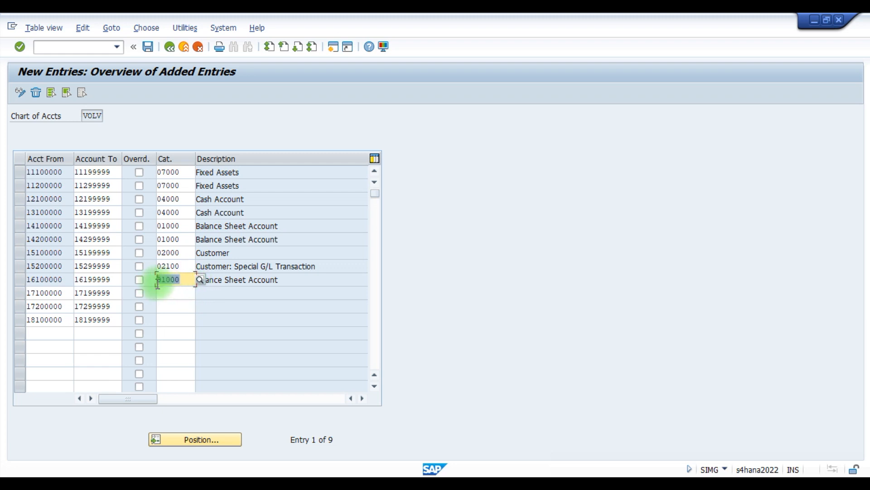
{"action": "left_click_drag", "start_coordinate": [156, 279], "coordinate": [216, 282]}
{"action": "key", "text": "ctrl+c"}
{"action": "left_click", "coordinate": [170, 294]}
{"action": "key", "text": "ctrl+v"}
{"action": "left_click", "coordinate": [169, 305]}
{"action": "key", "text": "ctrl+v"}
{"action": "left_click", "coordinate": [172, 319]}
{"action": "key", "text": "ctrl+v"}
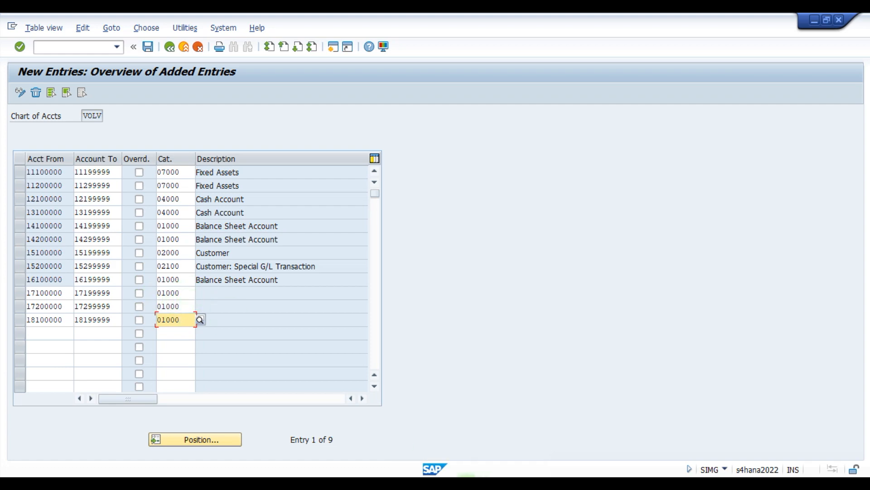
Check the tax categories in the item category list of SAP entry 17100000–17199999, close the list without choosing, and validate the entries.
{"action": "key", "text": "alt+Tab"}
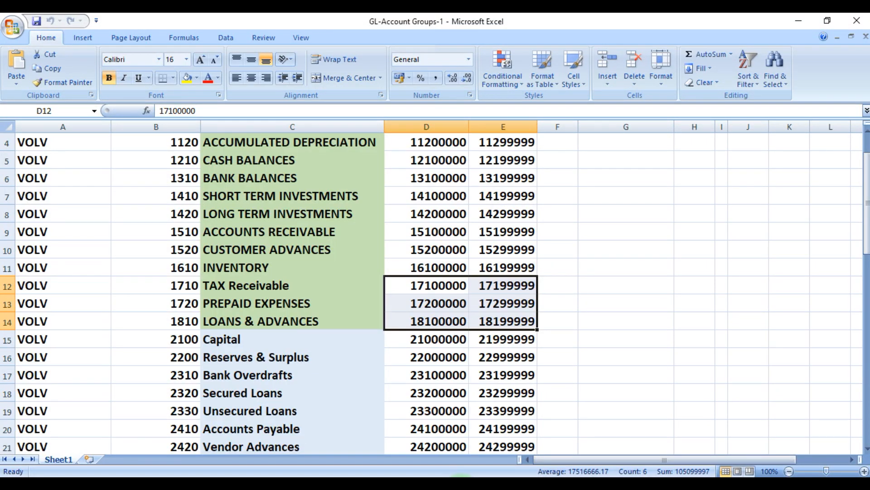
{"action": "key", "text": "alt+Tab"}
{"action": "left_click", "coordinate": [195, 295]}
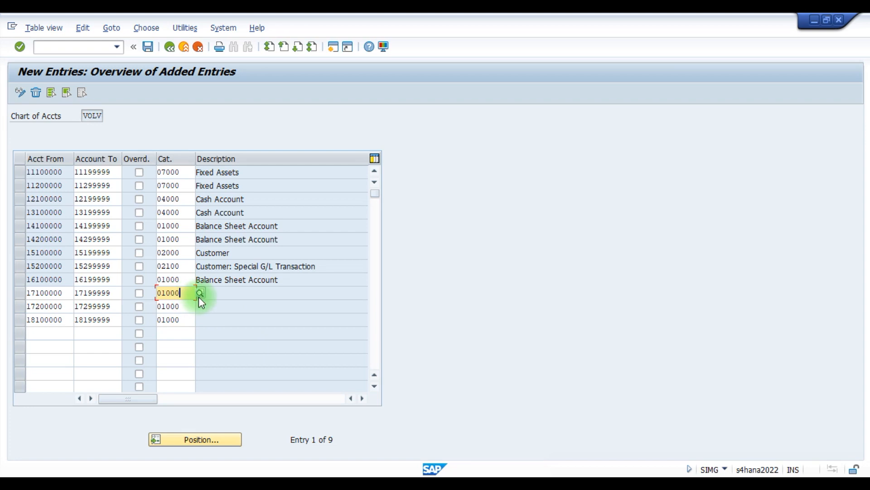
{"action": "left_click", "coordinate": [200, 294]}
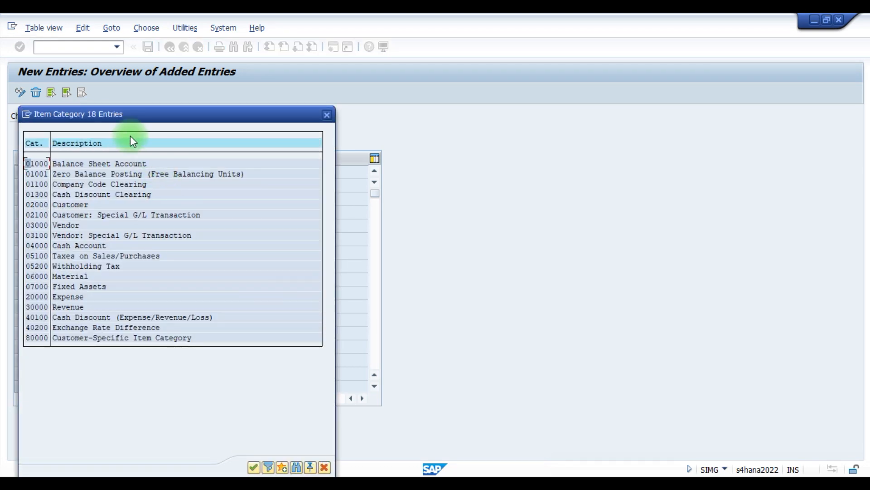
{"action": "left_click_drag", "start_coordinate": [138, 121], "coordinate": [359, 119]}
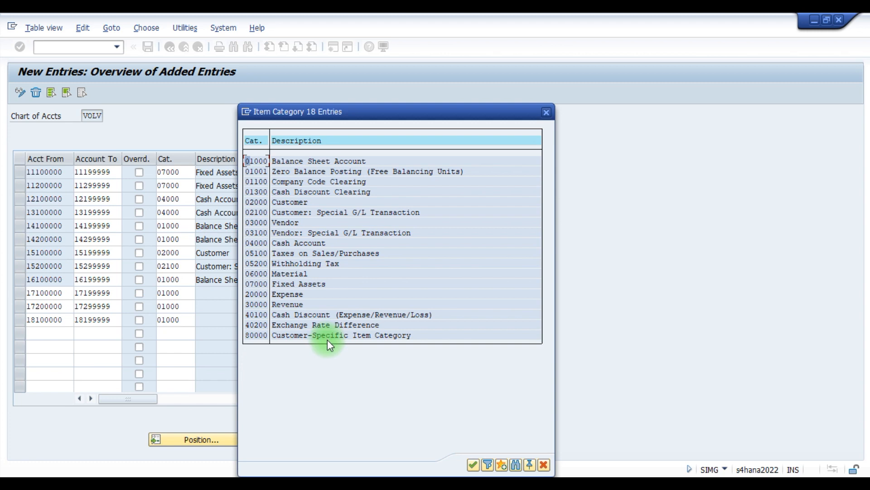
{"action": "left_click", "coordinate": [292, 254]}
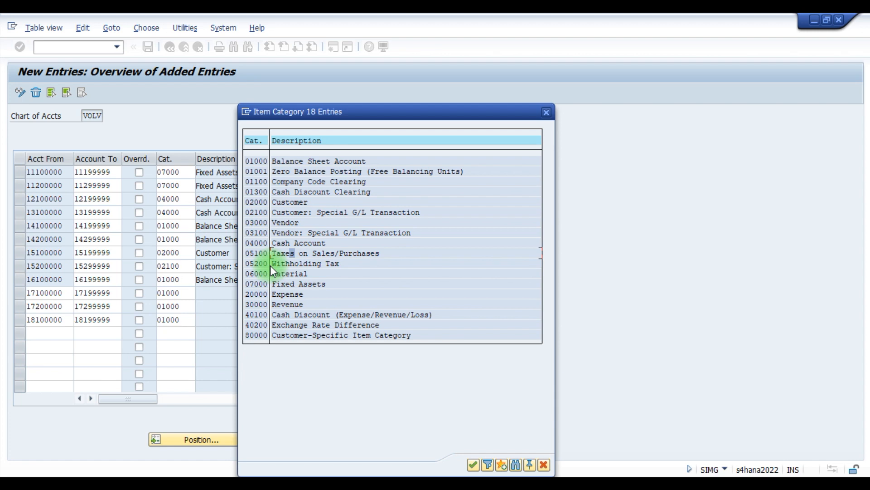
{"action": "left_click", "coordinate": [260, 253]}
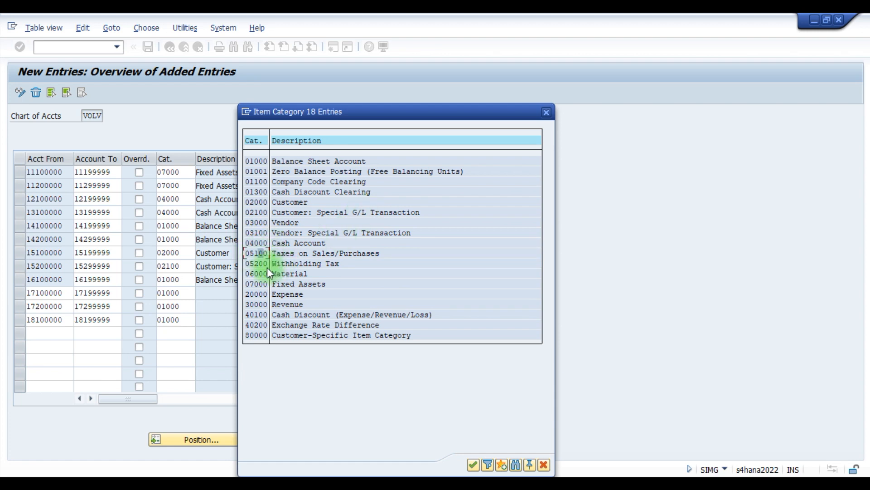
{"action": "left_click", "coordinate": [547, 117]}
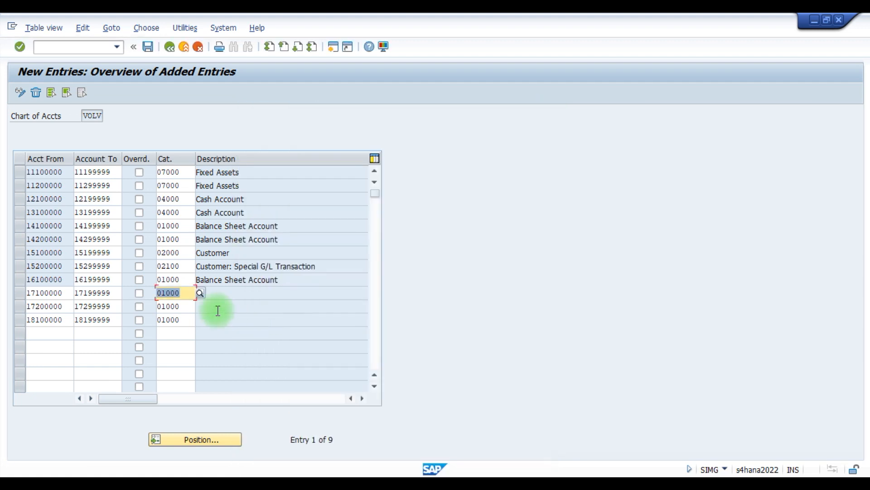
{"action": "key", "text": "Return"}
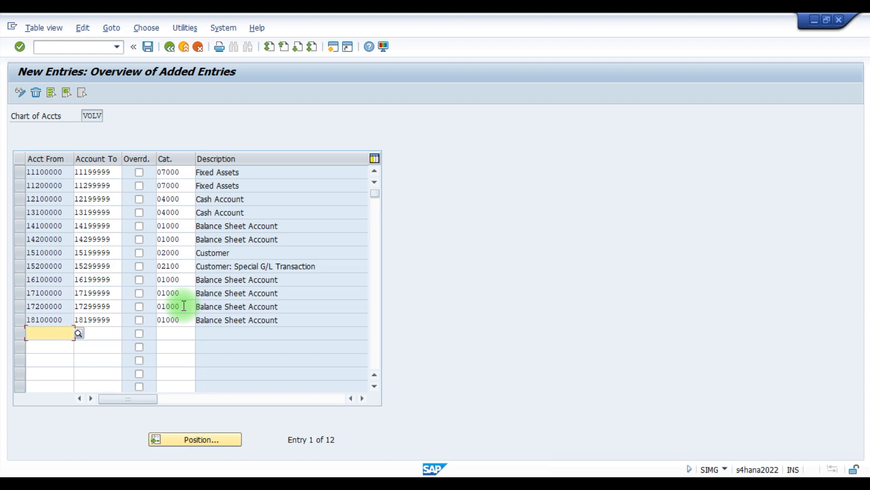
Review the asset groups from Fixed Assets to Loans & Advances and the liability groups from Capital to GR/IR Clearing in Excel.
{"action": "key", "text": "alt+Tab"}
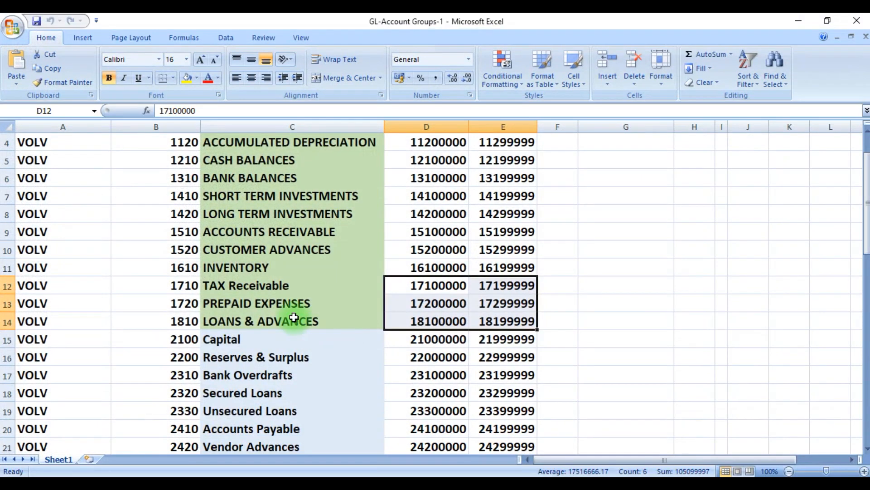
{"action": "scroll", "coordinate": [303, 317], "scroll_direction": "down", "scroll_amount": 2}
{"action": "left_click_drag", "start_coordinate": [229, 213], "coordinate": [228, 141]}
{"action": "scroll", "coordinate": [269, 190], "scroll_direction": "up", "scroll_amount": 2}
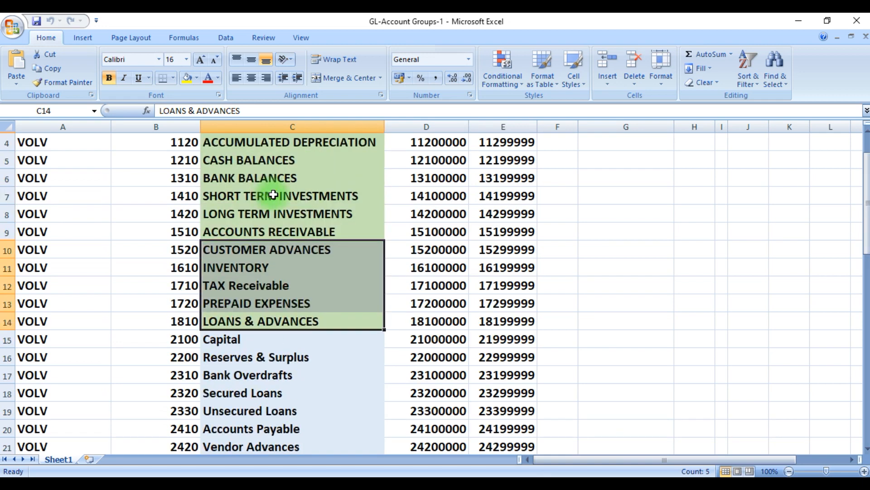
{"action": "scroll", "coordinate": [272, 194], "scroll_direction": "up", "scroll_amount": 1}
{"action": "left_click_drag", "start_coordinate": [272, 178], "coordinate": [278, 375]}
{"action": "scroll", "coordinate": [399, 283], "scroll_direction": "down", "scroll_amount": 2}
{"action": "scroll", "coordinate": [388, 287], "scroll_direction": "down", "scroll_amount": 2}
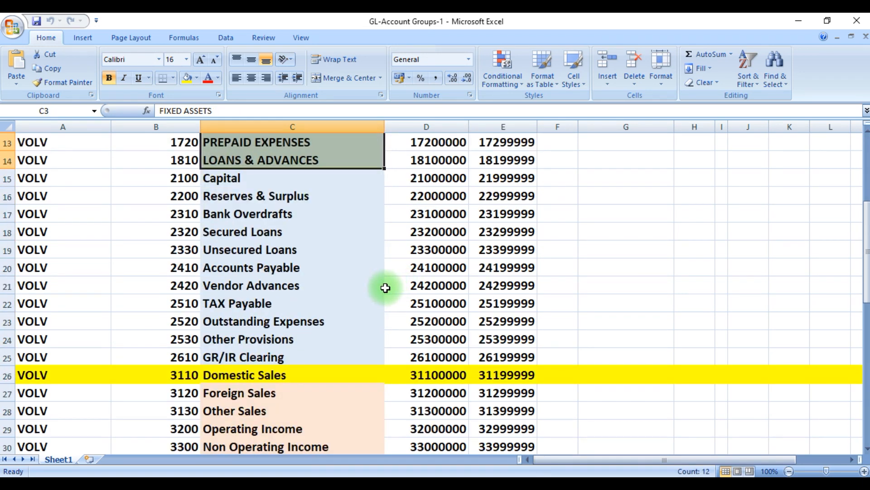
{"action": "scroll", "coordinate": [385, 288], "scroll_direction": "up", "scroll_amount": 1}
{"action": "left_click_drag", "start_coordinate": [274, 236], "coordinate": [279, 410]}
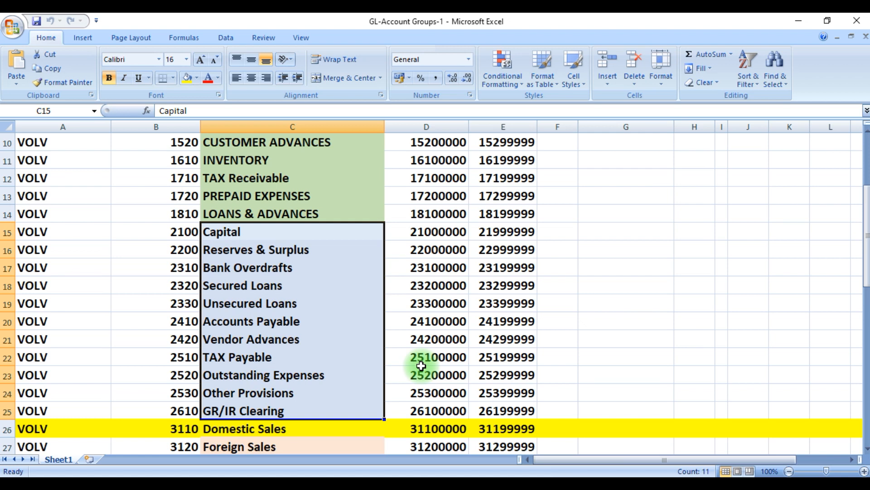
{"action": "left_click", "coordinate": [258, 237]}
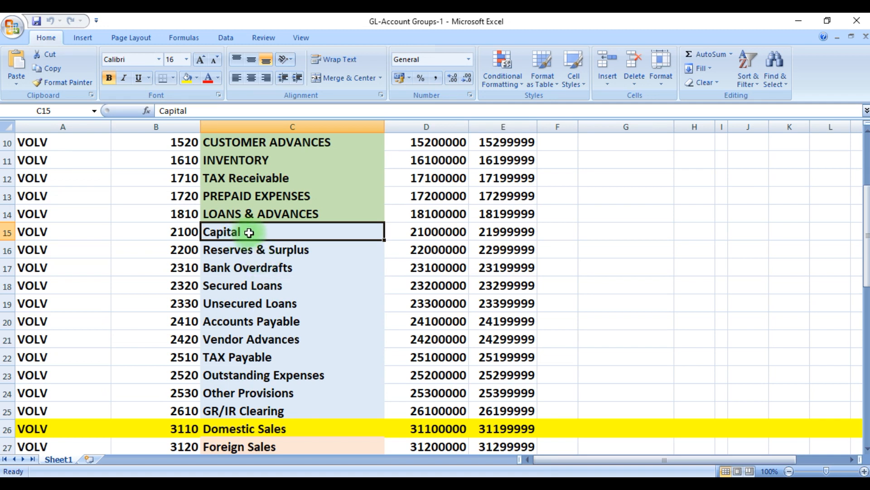
Copy the group names Capital, Reserves & Surplus, Bank Overdrafts and Secured Loans from Excel into the next empty SAP entries.
{"action": "left_click_drag", "start_coordinate": [261, 236], "coordinate": [289, 281]}
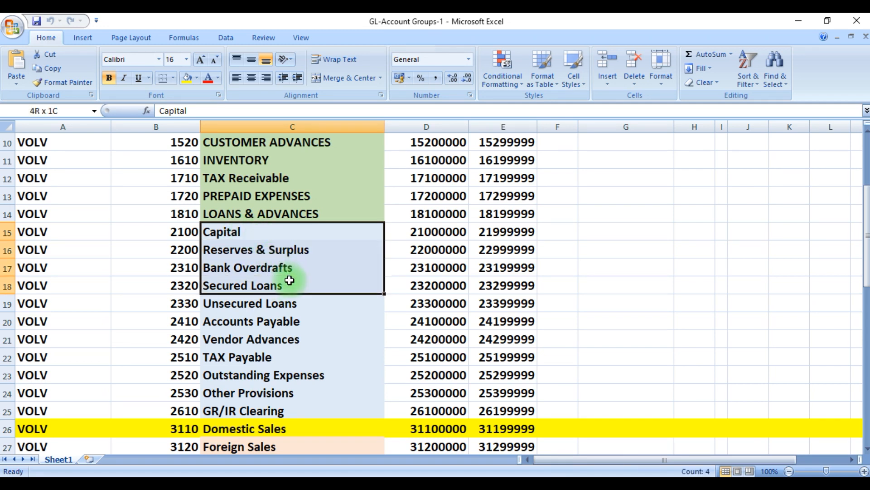
{"action": "key", "text": "ctrl+c"}
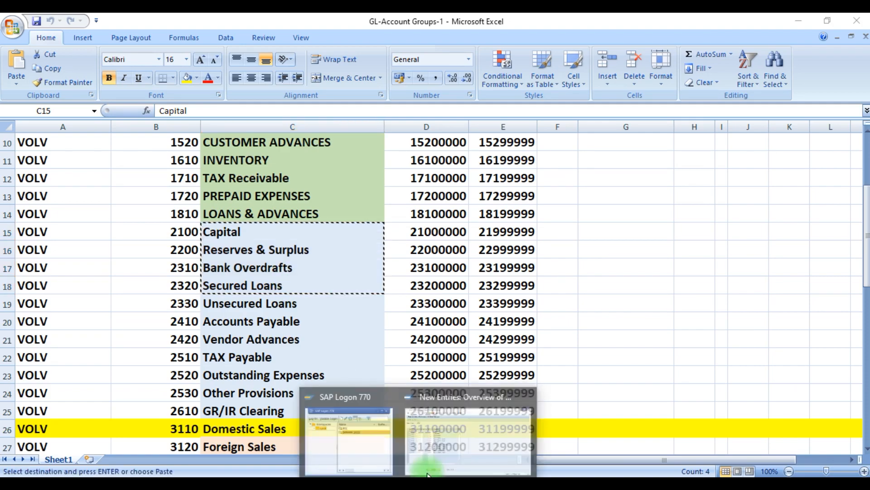
{"action": "left_click", "coordinate": [439, 449]}
{"action": "scroll", "coordinate": [144, 322], "scroll_direction": "down", "scroll_amount": 1}
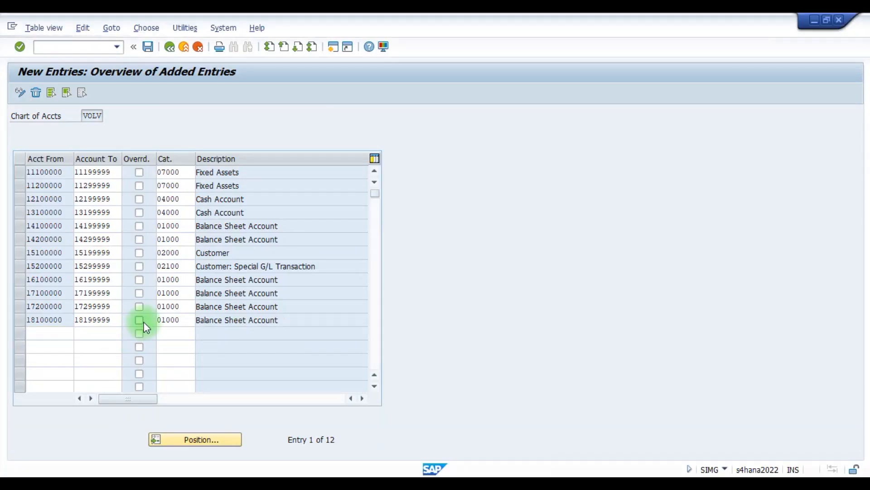
{"action": "key", "text": "ctrl+v"}
Assign item category 01000 Balance Sheet Account to the Capital entry after checking its group in Excel, and copy the category.
{"action": "left_click", "coordinate": [177, 292]}
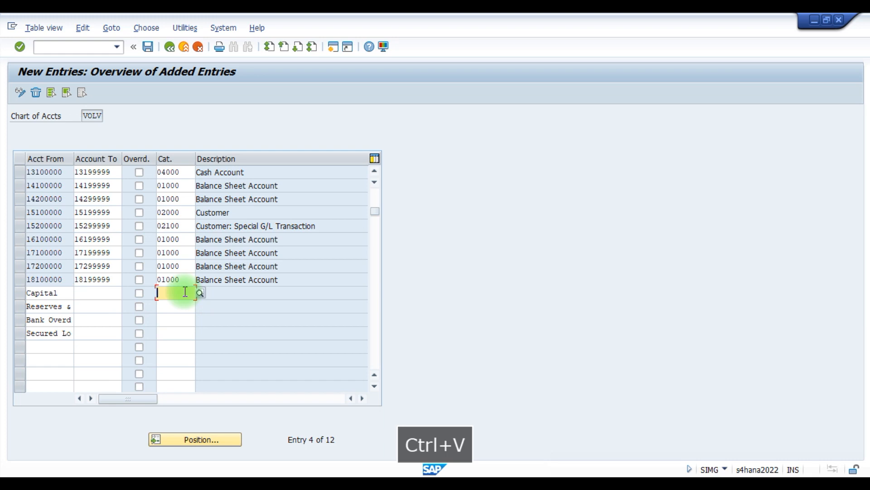
{"action": "key", "text": "F4"}
{"action": "left_click_drag", "start_coordinate": [121, 115], "coordinate": [313, 114]}
{"action": "left_click", "coordinate": [276, 168]}
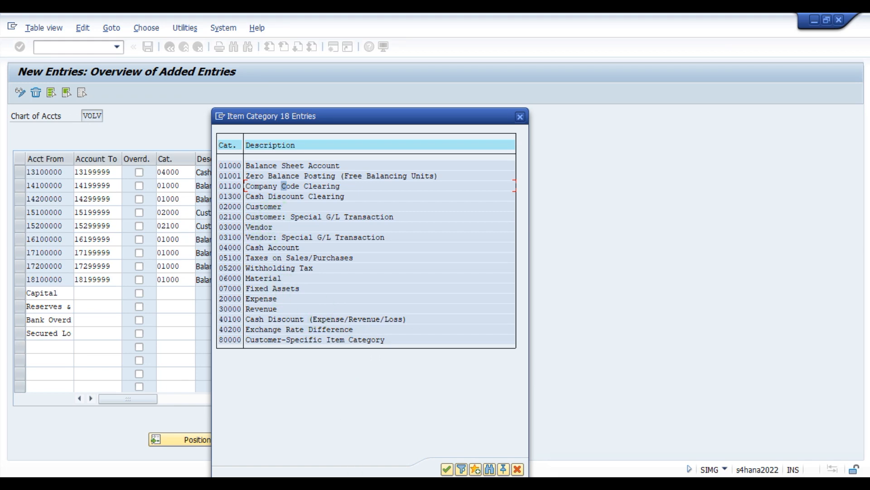
{"action": "key", "text": "alt+Tab"}
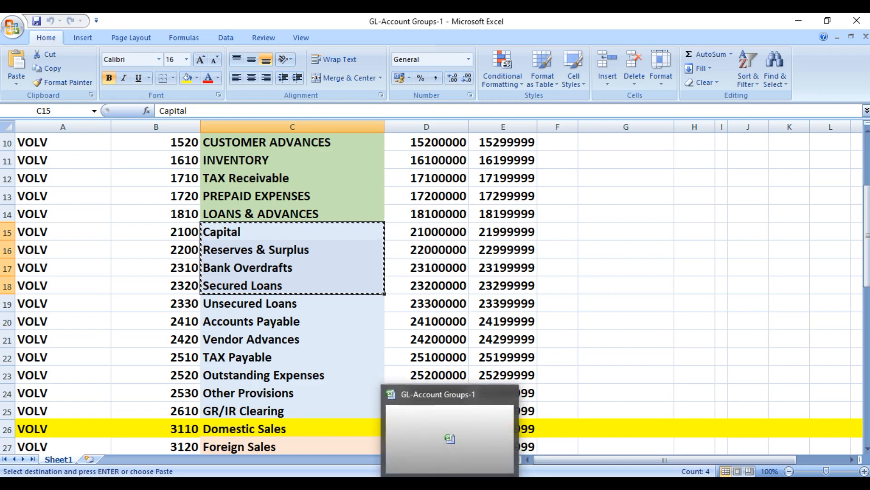
{"action": "left_click", "coordinate": [450, 484]}
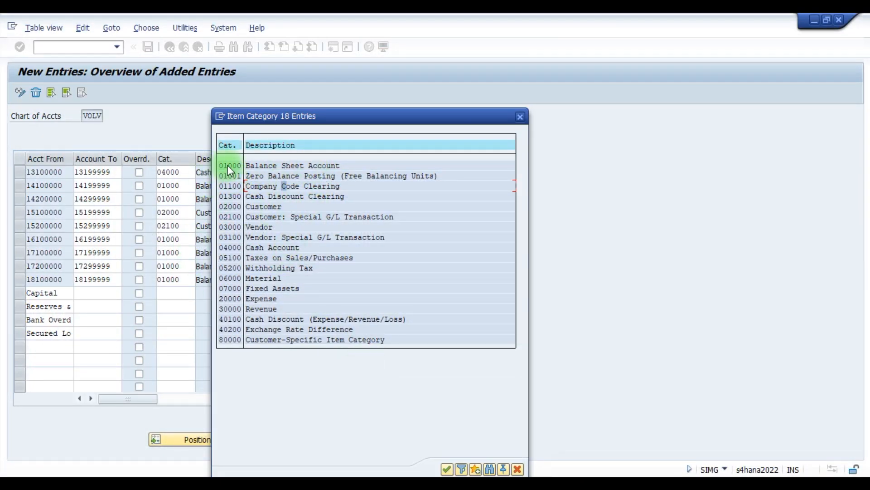
{"action": "double_click", "coordinate": [227, 165]}
{"action": "key", "text": "ctrl+c"}
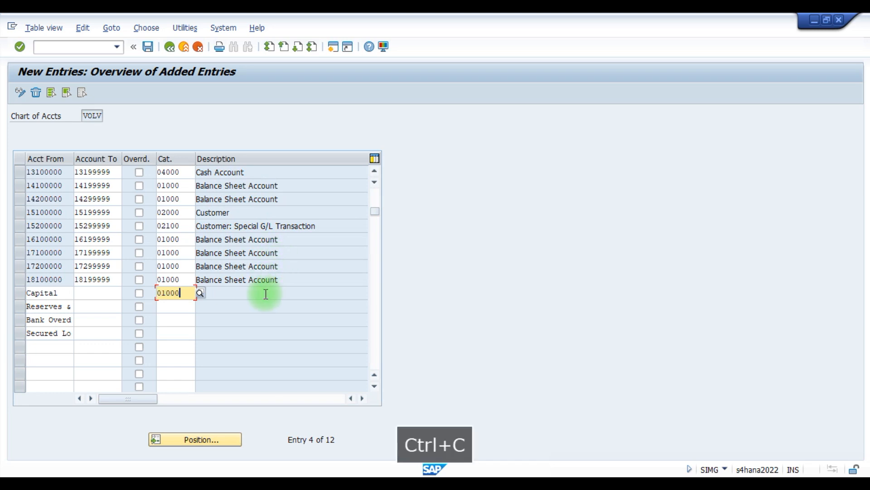
Enter item category 01000 for the Reserves & Surplus, Bank Overdrafts and Secured Loans entries and validate them.
{"action": "left_click", "coordinate": [169, 306]}
{"action": "key", "text": "ctrl+v"}
{"action": "left_click", "coordinate": [168, 320]}
{"action": "key", "text": "ctrl+v"}
{"action": "left_click", "coordinate": [176, 333]}
{"action": "key", "text": "ctrl+v"}
{"action": "key", "text": "Return"}
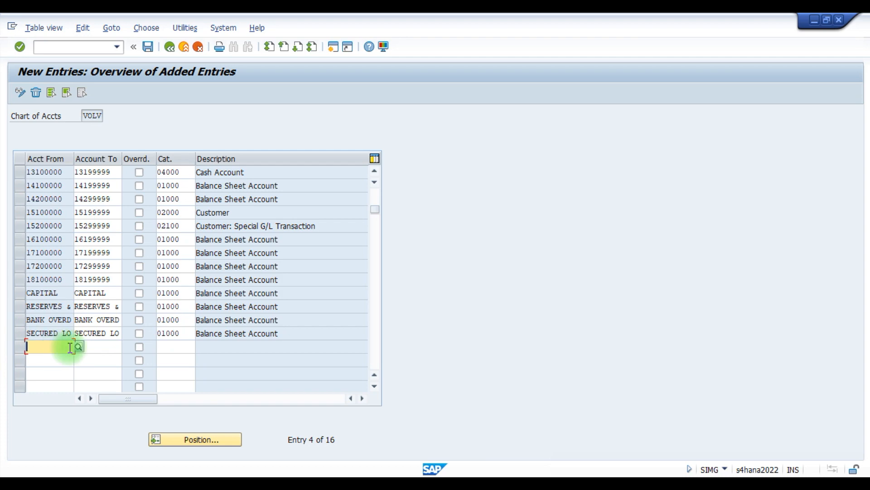
Review the liability groups from Unsecured Loans to GR/IR Clearing in Excel and copy the Unsecured Loans range 23300000–23399999.
{"action": "scroll", "coordinate": [84, 318], "scroll_direction": "down", "scroll_amount": 1}
{"action": "scroll", "coordinate": [84, 318], "scroll_direction": "down", "scroll_amount": 1}
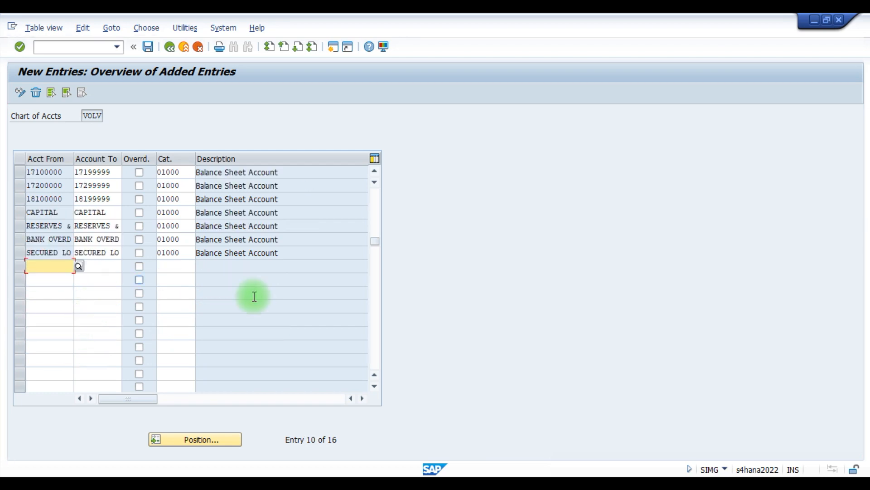
{"action": "key", "text": "alt+Tab"}
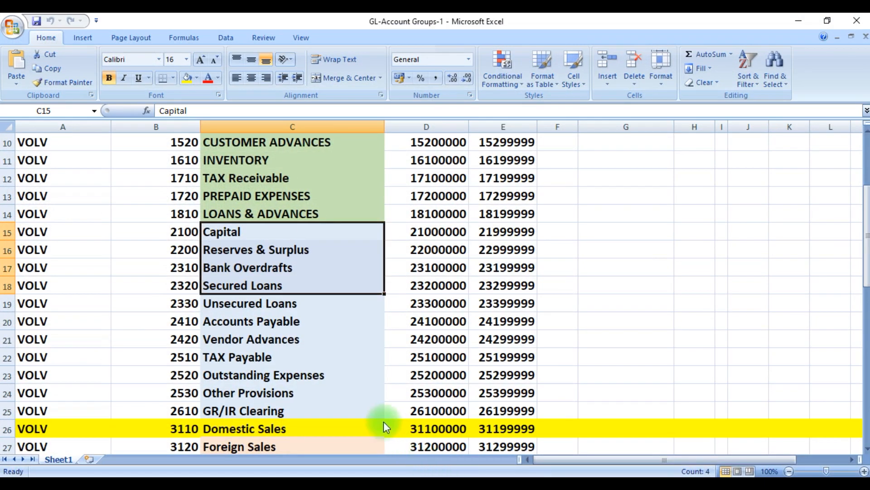
{"action": "scroll", "coordinate": [266, 316], "scroll_direction": "down", "scroll_amount": 1}
{"action": "left_click_drag", "start_coordinate": [249, 249], "coordinate": [274, 353]}
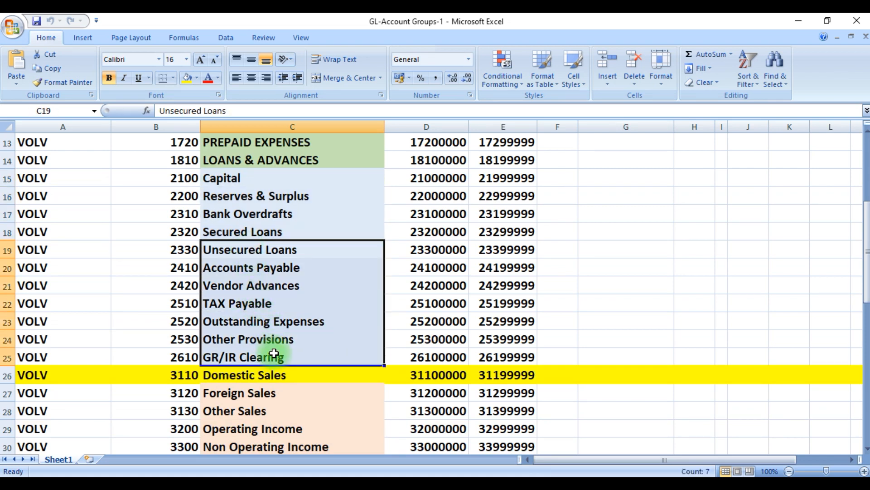
{"action": "left_click", "coordinate": [288, 305]}
{"action": "left_click_drag", "start_coordinate": [231, 249], "coordinate": [263, 254]}
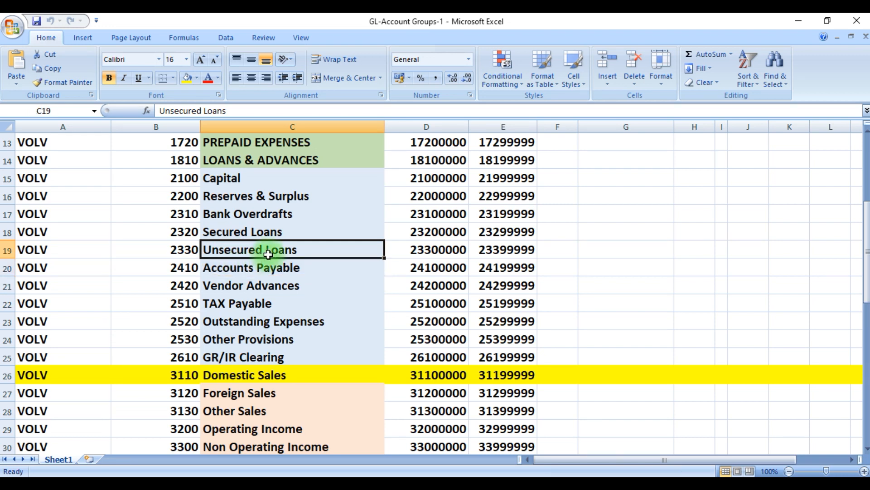
{"action": "left_click_drag", "start_coordinate": [424, 252], "coordinate": [499, 255]}
{"action": "key", "text": "ctrl+c"}
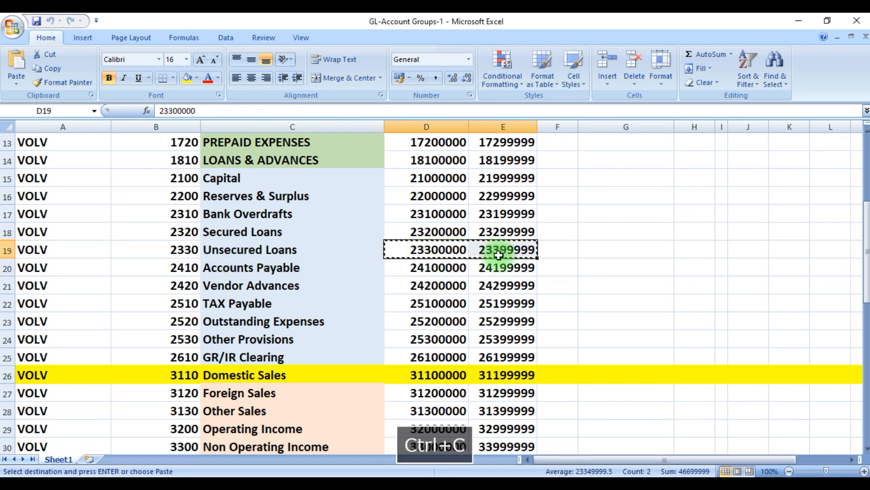
Switch to SAP and delete the Capital, Reserves & Surplus, Bank Overdrafts and Secured Loans entries that hold names instead of account numbers.
{"action": "left_click", "coordinate": [449, 428]}
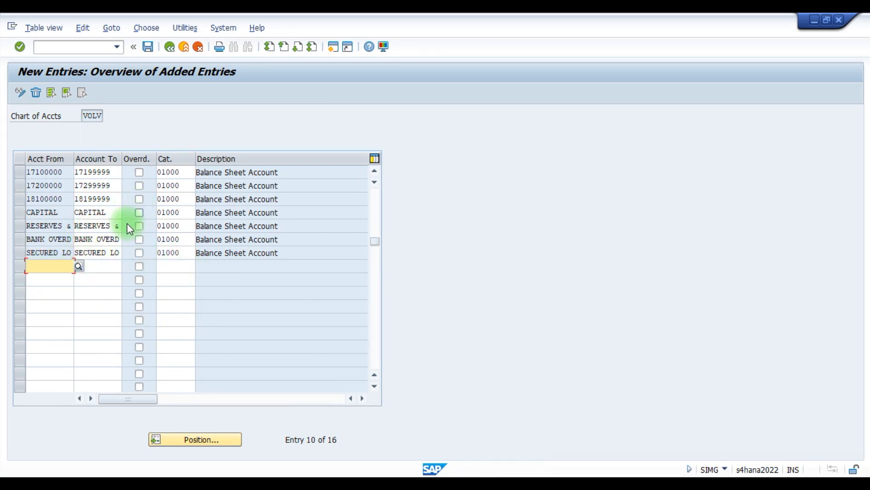
{"action": "left_click_drag", "start_coordinate": [18, 211], "coordinate": [22, 251]}
{"action": "left_click", "coordinate": [36, 92]}
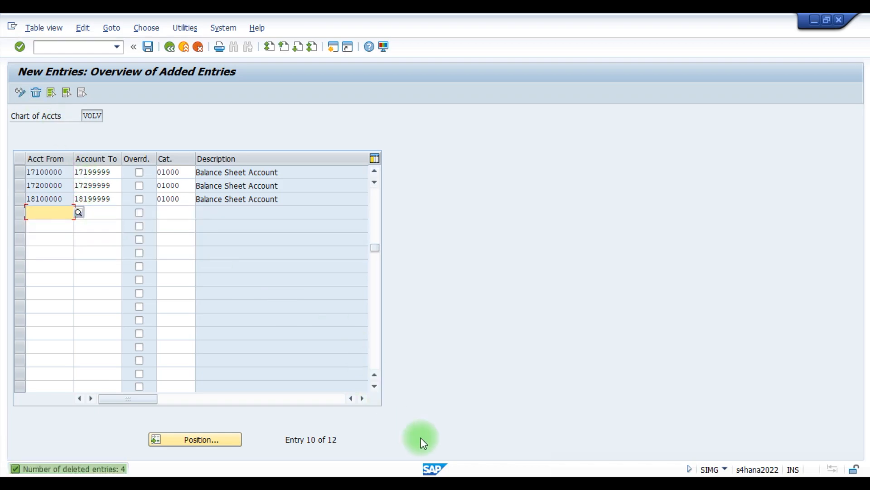
Copy the From and To accounts of the groups Capital through Unsecured Loans from Excel into the next empty SAP entries.
{"action": "key", "text": "alt+Tab"}
{"action": "left_click", "coordinate": [311, 249]}
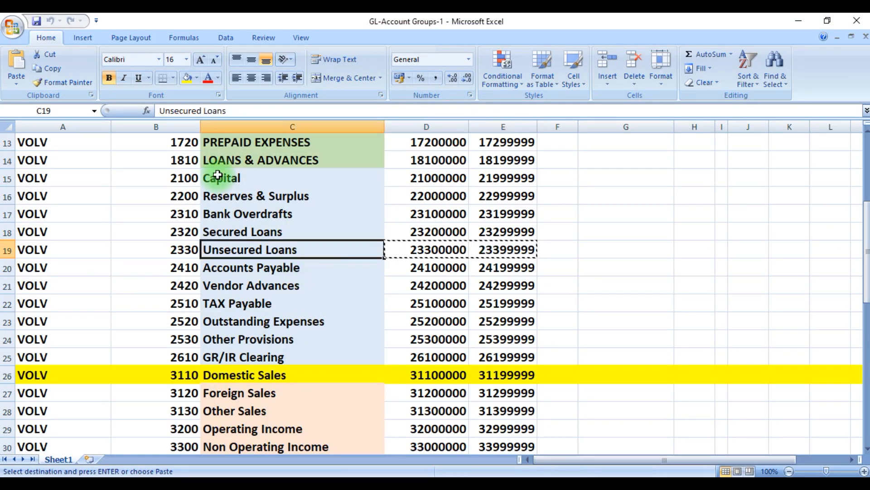
{"action": "left_click_drag", "start_coordinate": [218, 177], "coordinate": [264, 250]}
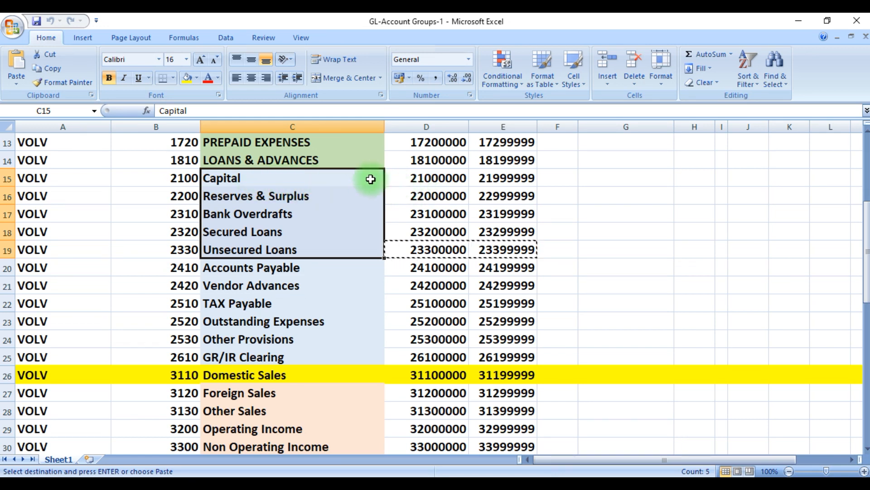
{"action": "left_click_drag", "start_coordinate": [419, 178], "coordinate": [486, 251]}
{"action": "key", "text": "ctrl+c"}
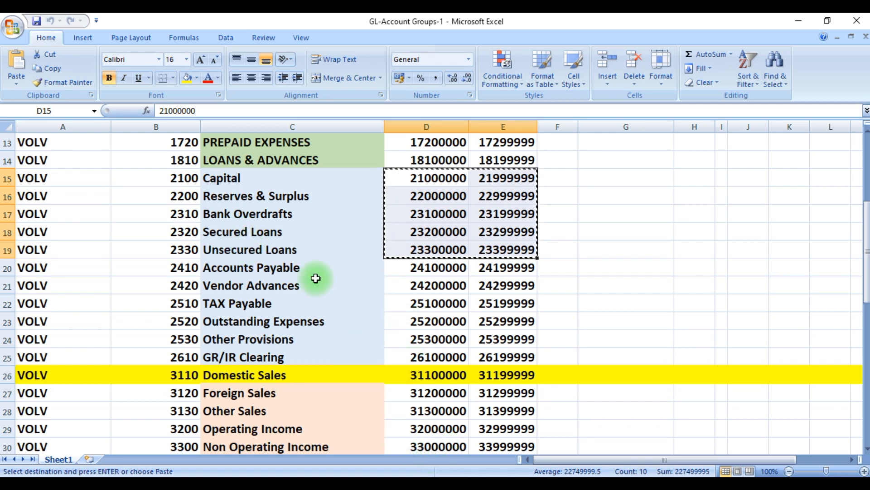
{"action": "left_click", "coordinate": [447, 486]}
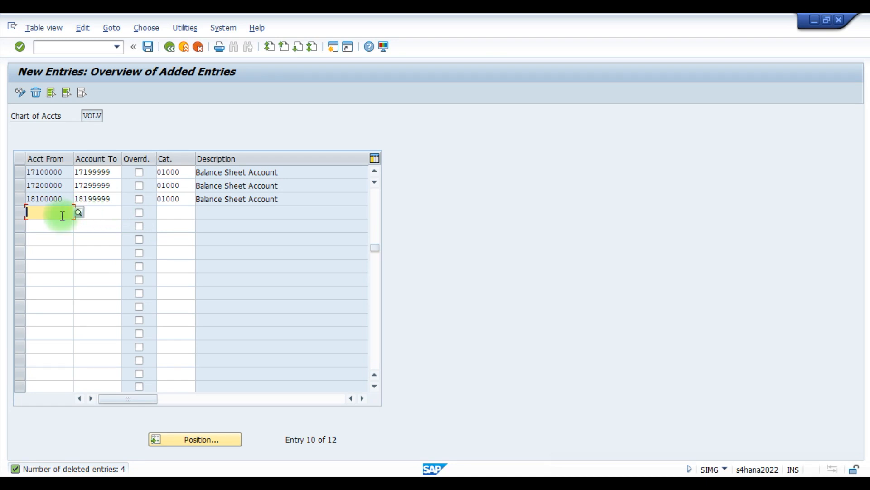
{"action": "key", "text": "ctrl+v"}
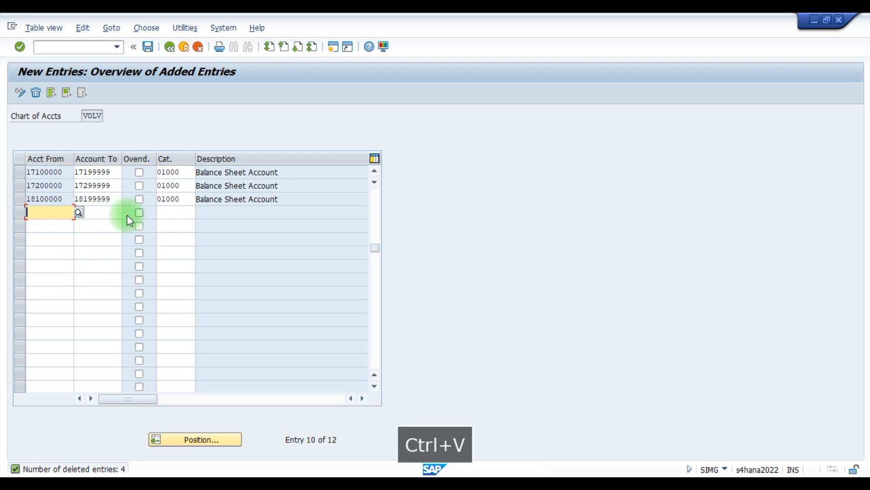
Copy item category 01000 into the five entries from 21000000 through 23300000 and validate them.
{"action": "left_click", "coordinate": [185, 200]}
{"action": "left_click_drag", "start_coordinate": [185, 200], "coordinate": [155, 200]}
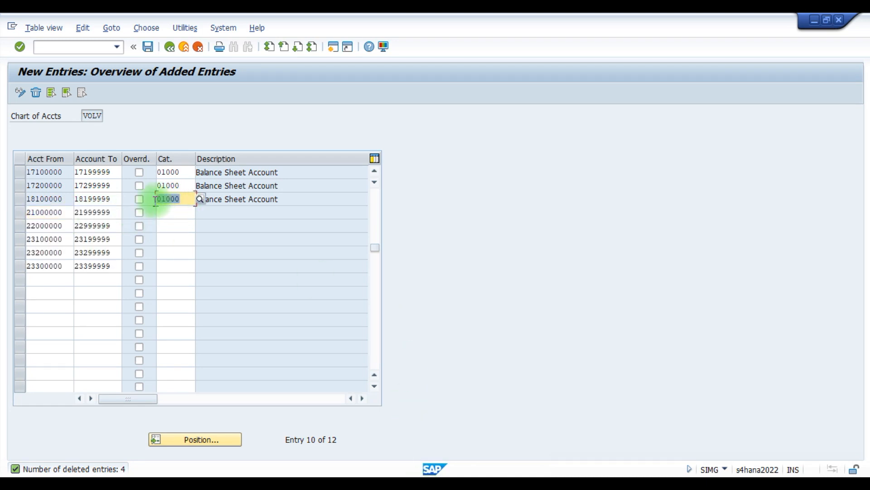
{"action": "left_click", "coordinate": [172, 212]}
{"action": "key", "text": "ctrl+v"}
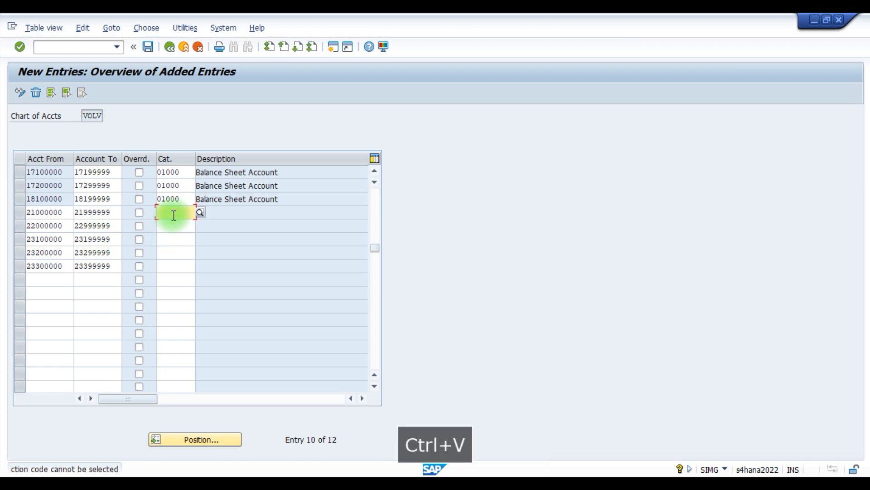
{"action": "key", "text": "ctrl+v"}
{"action": "left_click", "coordinate": [169, 241]}
{"action": "left_click", "coordinate": [172, 254]}
{"action": "key", "text": "ctrl+v"}
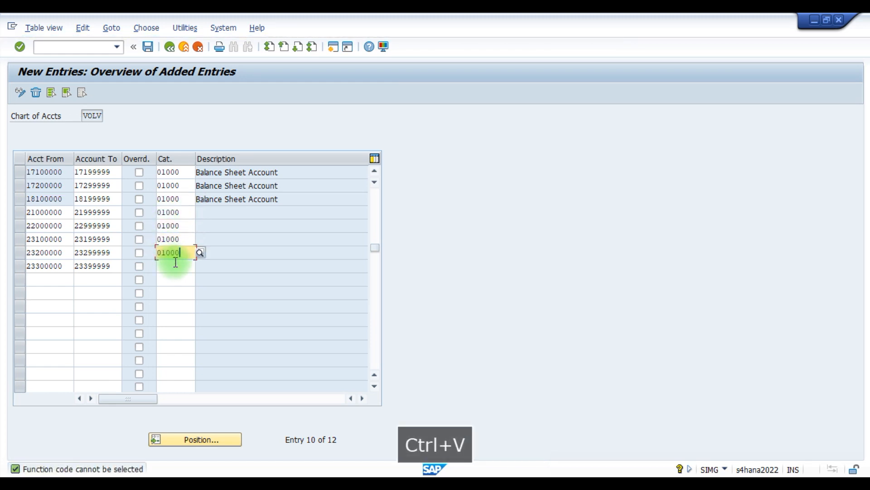
{"action": "left_click", "coordinate": [175, 265]}
{"action": "key", "text": "Return"}
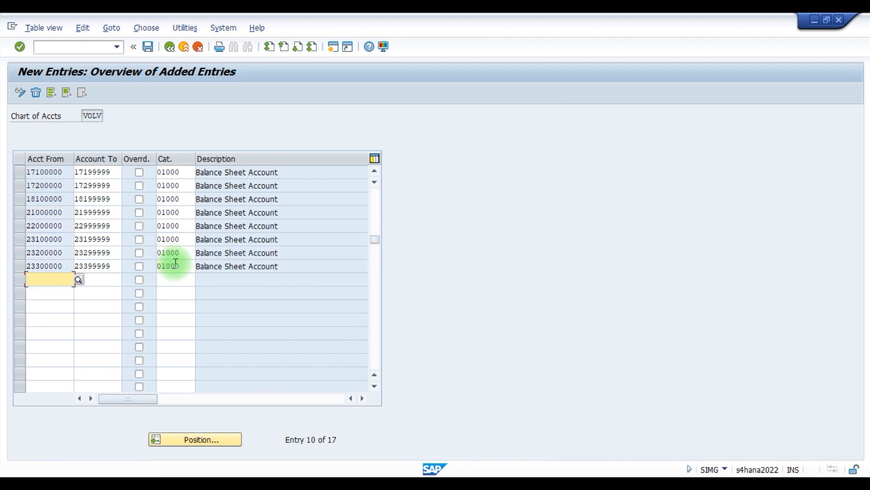
Copy the From and To accounts of Accounts Payable and Vendor Advances from Excel into the next empty SAP entries.
{"action": "key", "text": "alt+Tab"}
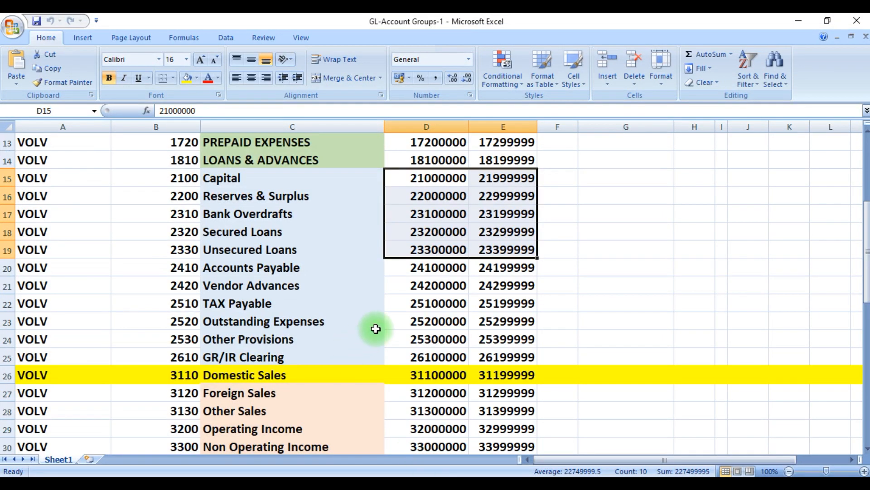
{"action": "left_click", "coordinate": [244, 268]}
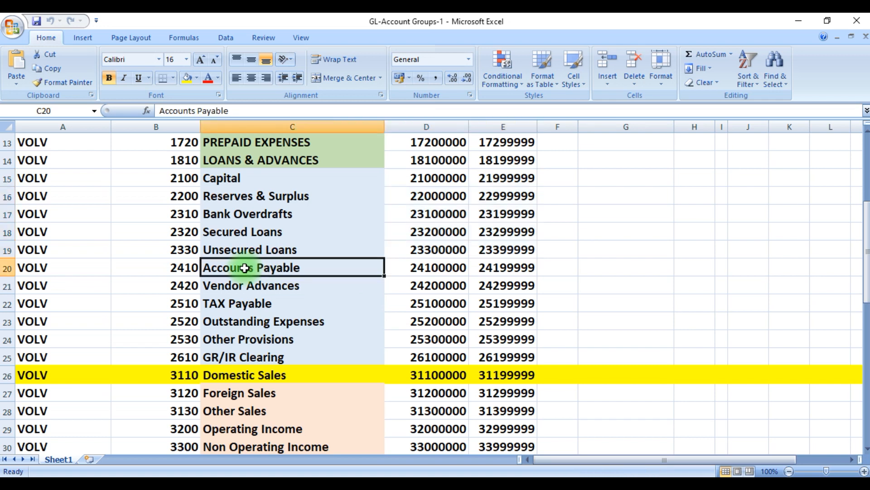
{"action": "left_click_drag", "start_coordinate": [252, 272], "coordinate": [274, 284]}
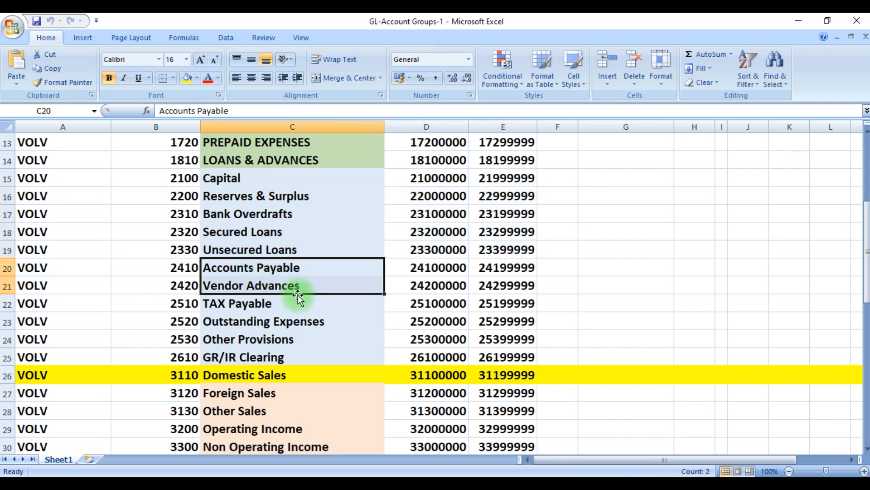
{"action": "left_click", "coordinate": [416, 269]}
{"action": "left_click_drag", "start_coordinate": [416, 270], "coordinate": [481, 283]}
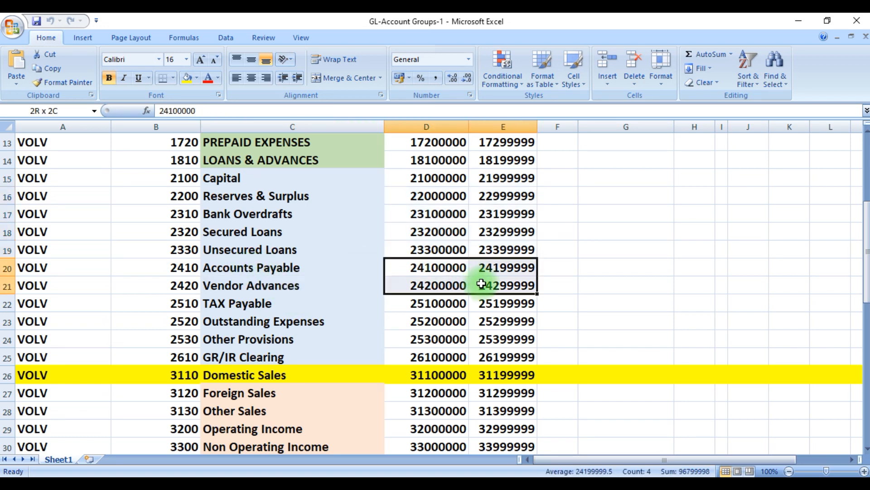
{"action": "key", "text": "ctrl+c"}
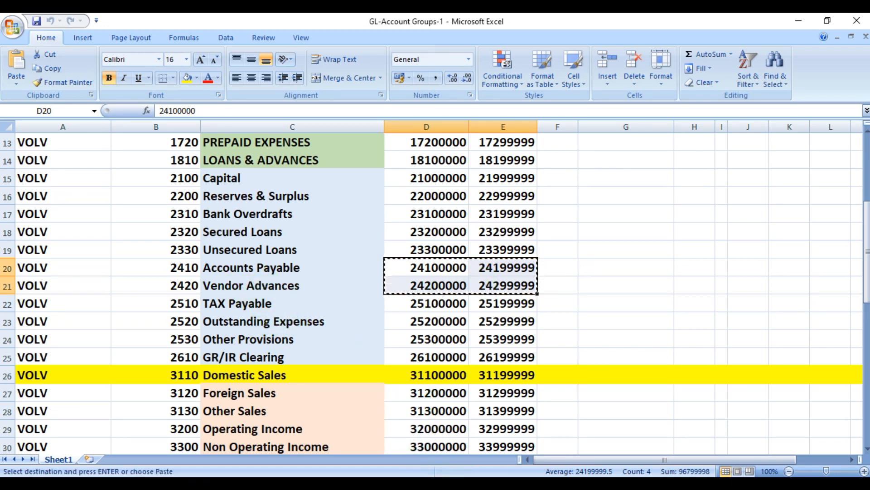
{"action": "key", "text": "alt+Tab"}
{"action": "key", "text": "ctrl+v"}
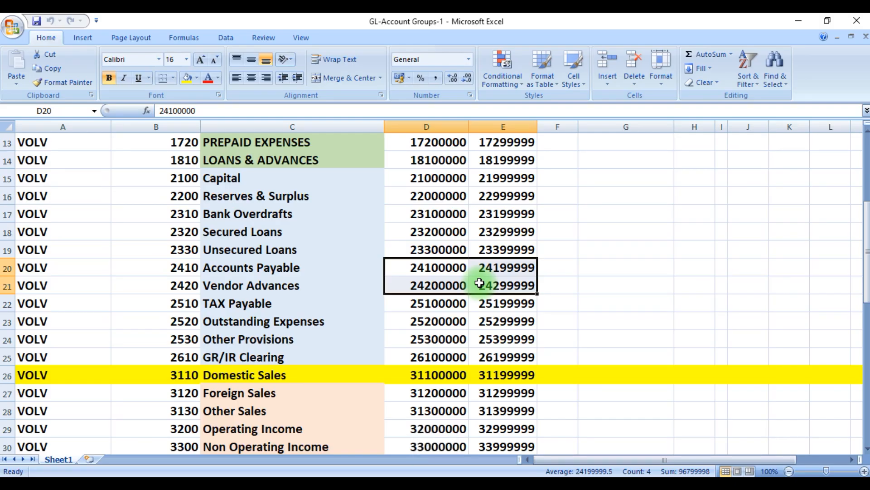
{"action": "key", "text": "ctrl+c"}
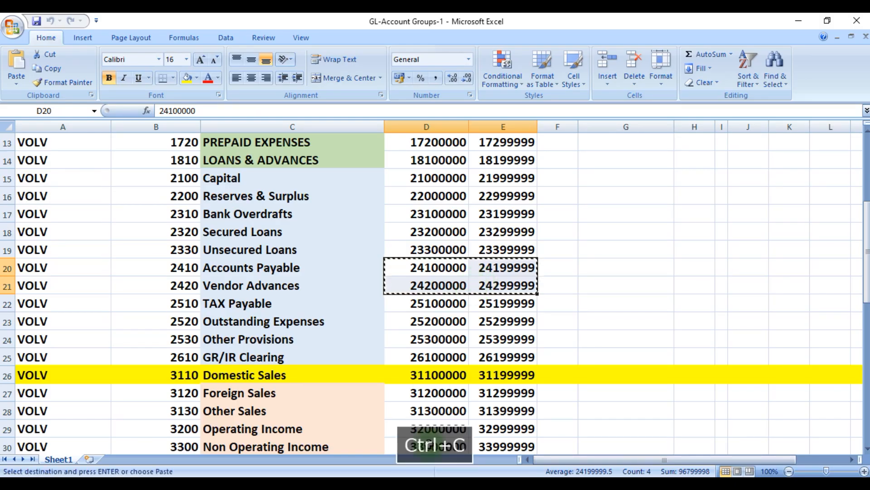
{"action": "left_click", "coordinate": [463, 461]}
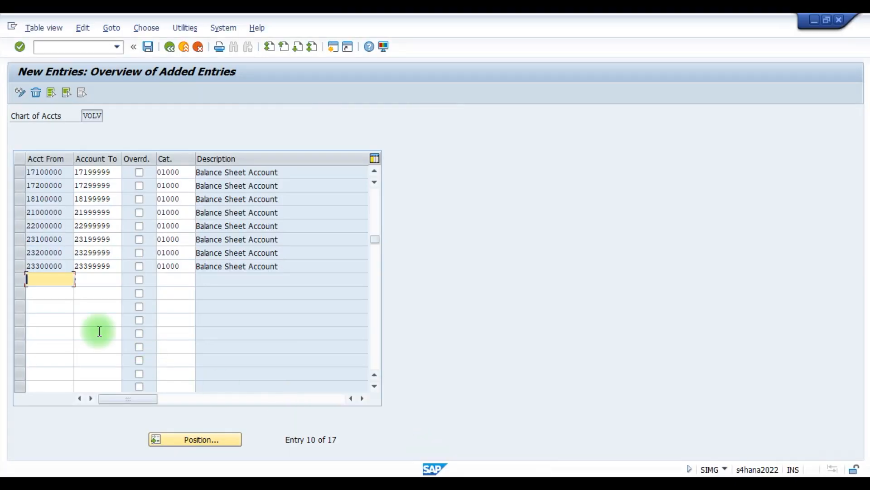
{"action": "key", "text": "ctrl+v"}
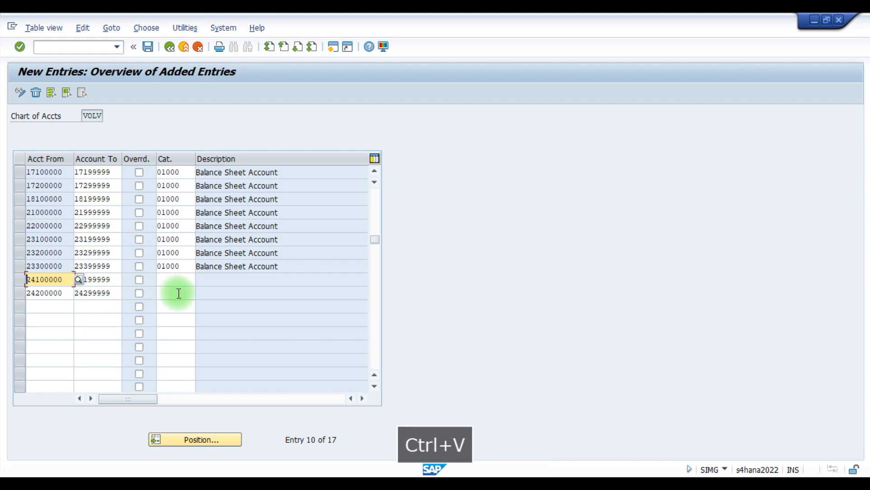
Assign item category 03000 Vendor to entry 24100000 and 03100 Vendor: Special G/L Transaction to entry 24200000, and validate them.
{"action": "left_click", "coordinate": [178, 279]}
{"action": "left_click", "coordinate": [200, 279]}
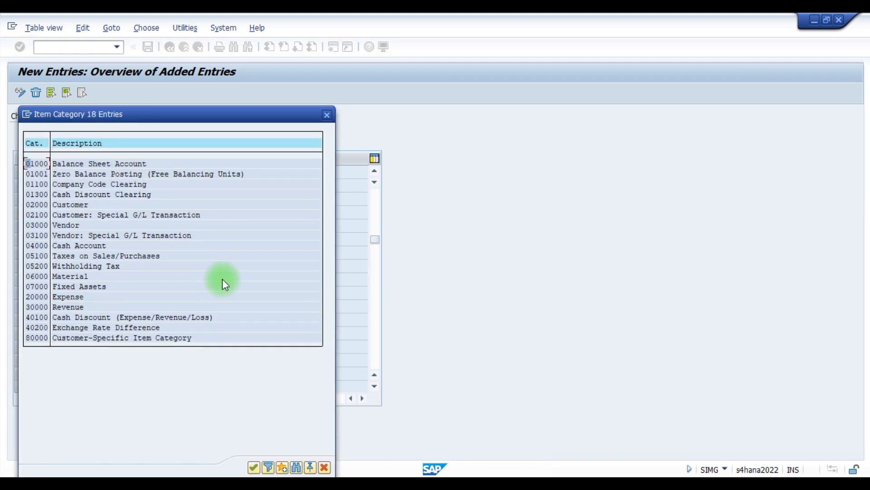
{"action": "double_click", "coordinate": [45, 224]}
{"action": "left_click", "coordinate": [178, 292]}
{"action": "left_click", "coordinate": [200, 293]}
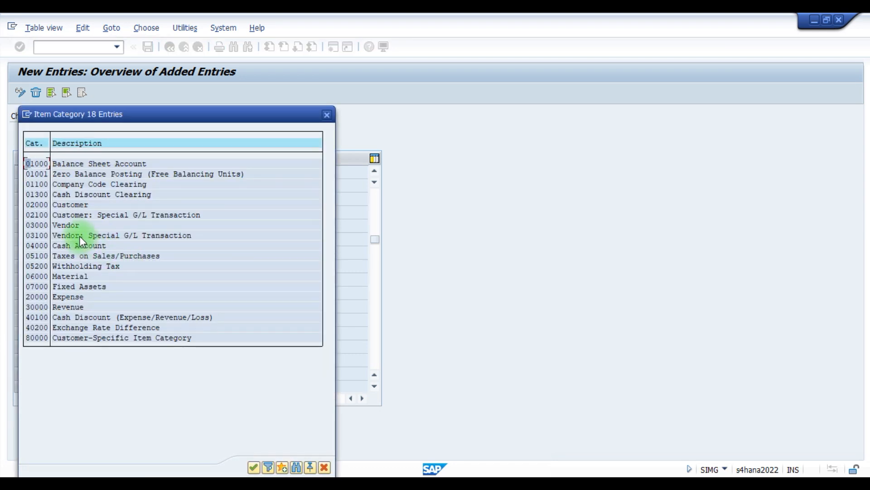
{"action": "double_click", "coordinate": [43, 234]}
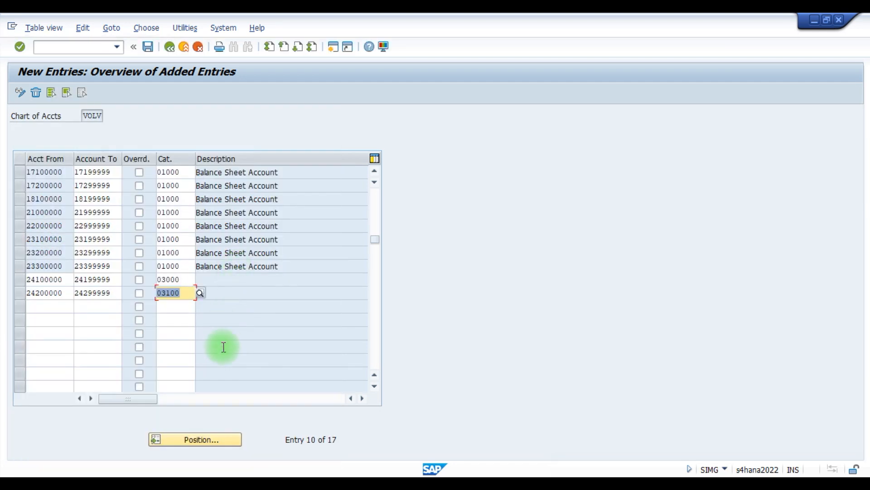
{"action": "key", "text": "Return"}
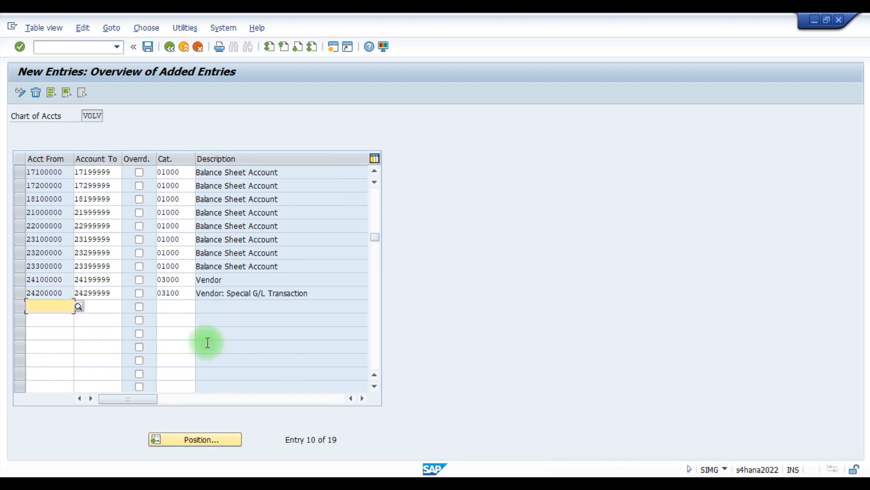
Look up the TAX Payable range in Excel and enter 25100000 to 25199999 as the next account range in SAP.
{"action": "key", "text": "alt+Tab"}
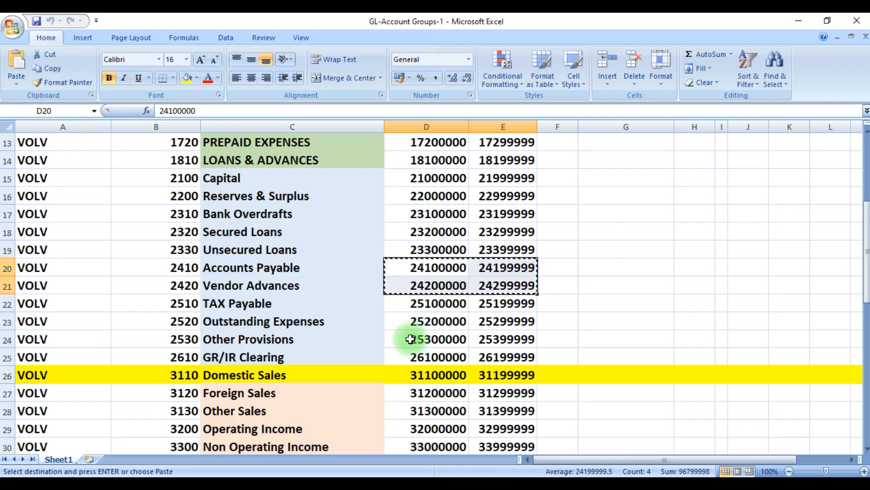
{"action": "left_click", "coordinate": [235, 309]}
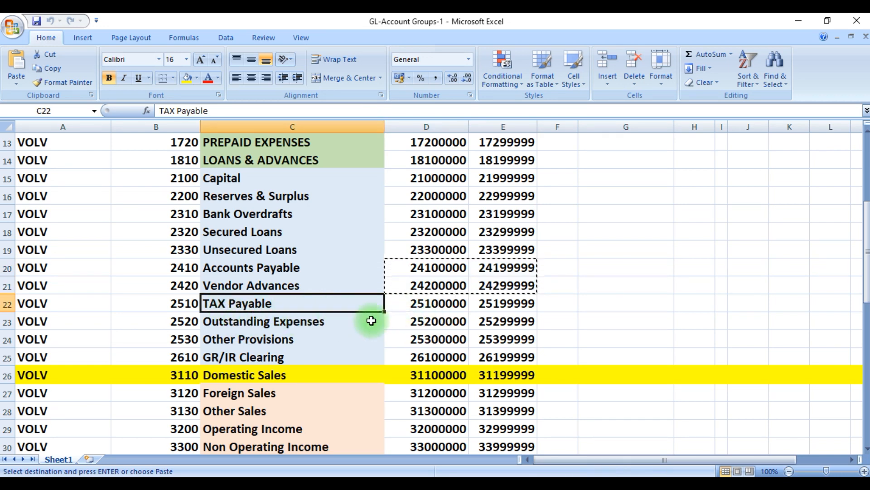
{"action": "left_click", "coordinate": [429, 305]}
{"action": "left_click_drag", "start_coordinate": [429, 305], "coordinate": [498, 304]}
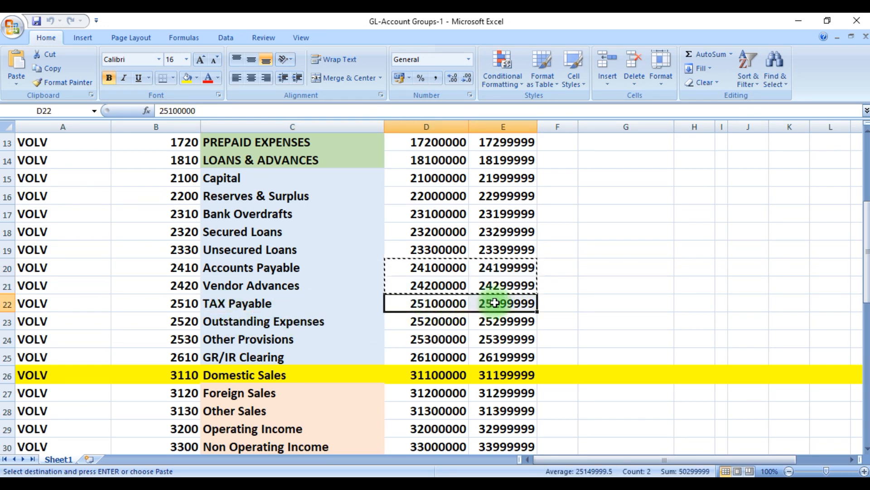
{"action": "key", "text": "ctrl+c"}
{"action": "left_click", "coordinate": [438, 479]}
{"action": "left_click", "coordinate": [35, 306]}
{"action": "key", "text": "ctrl+v"}
{"action": "left_click", "coordinate": [120, 306]}
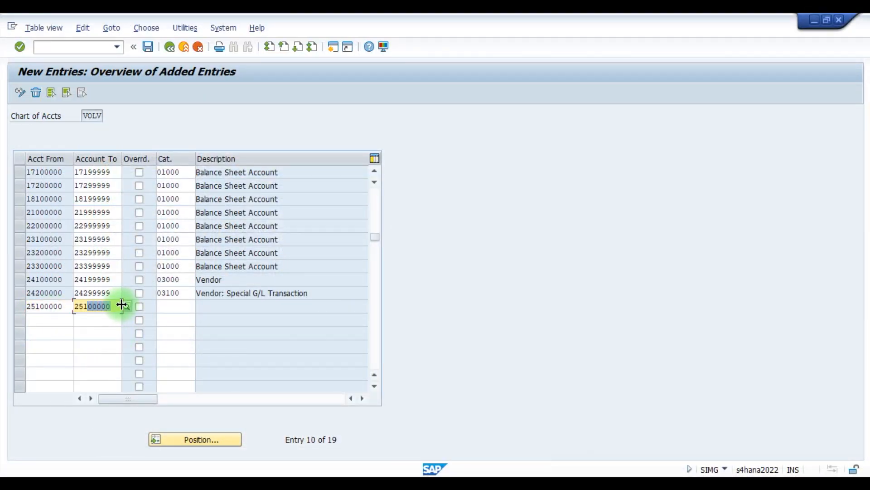
{"action": "type", "text": "9999"}
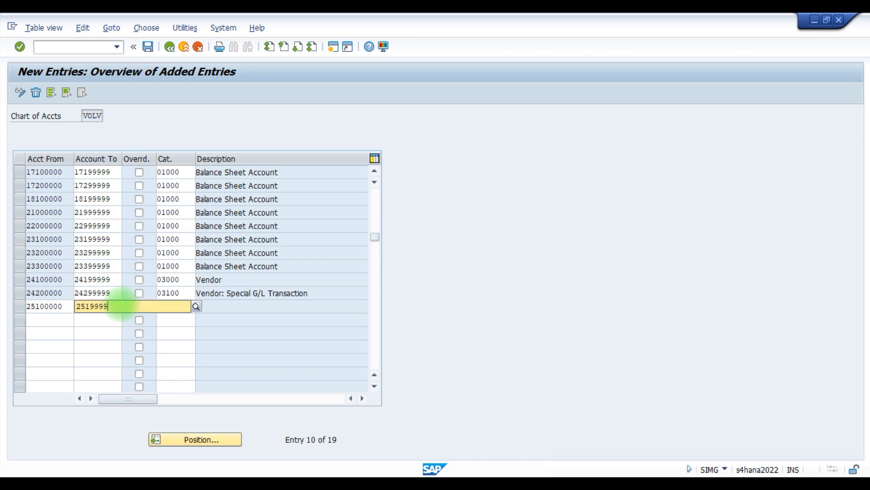
{"action": "type", "text": "9"}
{"action": "key", "text": "Tab"}
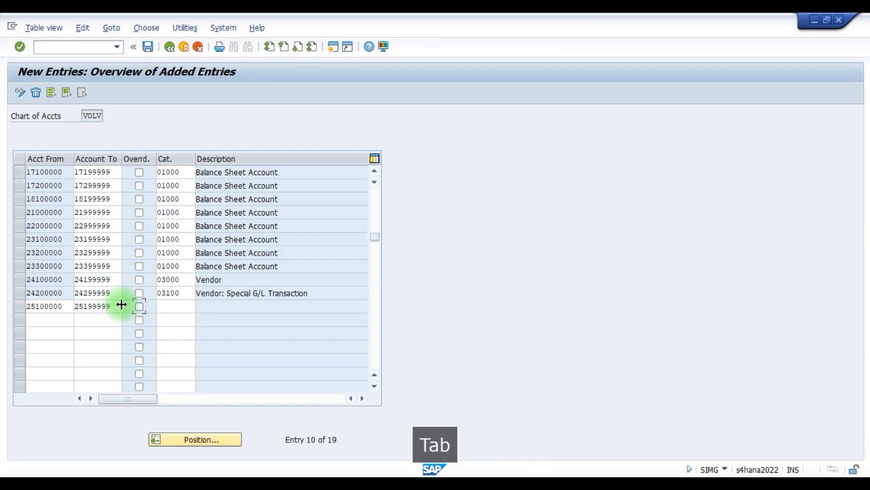
Assign item category 01000 Balance Sheet Account to the 25100000–25199999 entry and validate it.
{"action": "left_click", "coordinate": [166, 306]}
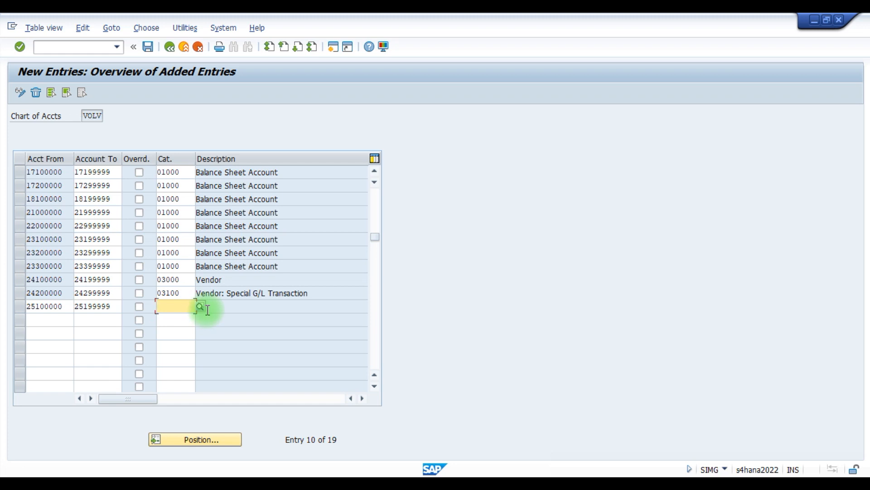
{"action": "left_click", "coordinate": [200, 307]}
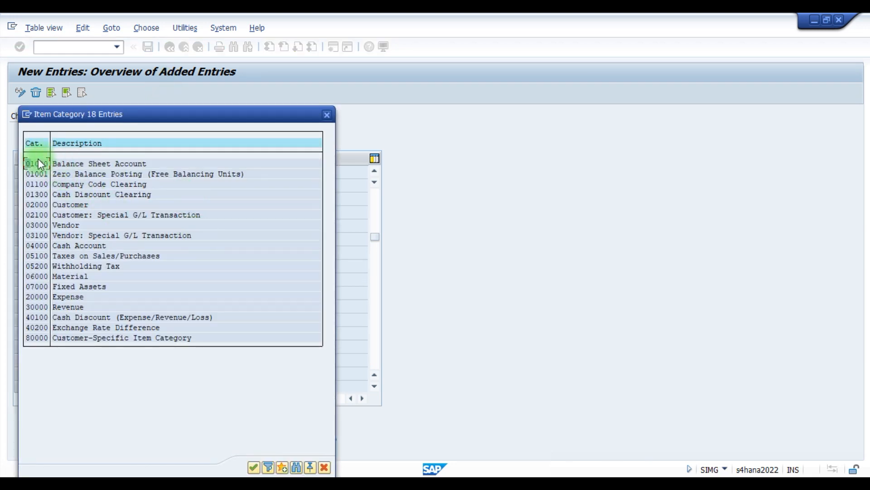
{"action": "double_click", "coordinate": [32, 163]}
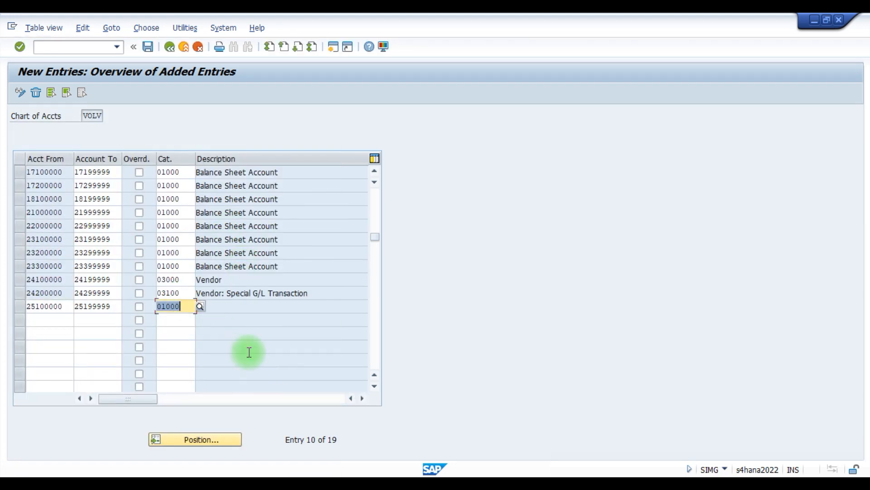
{"action": "key", "text": "Return"}
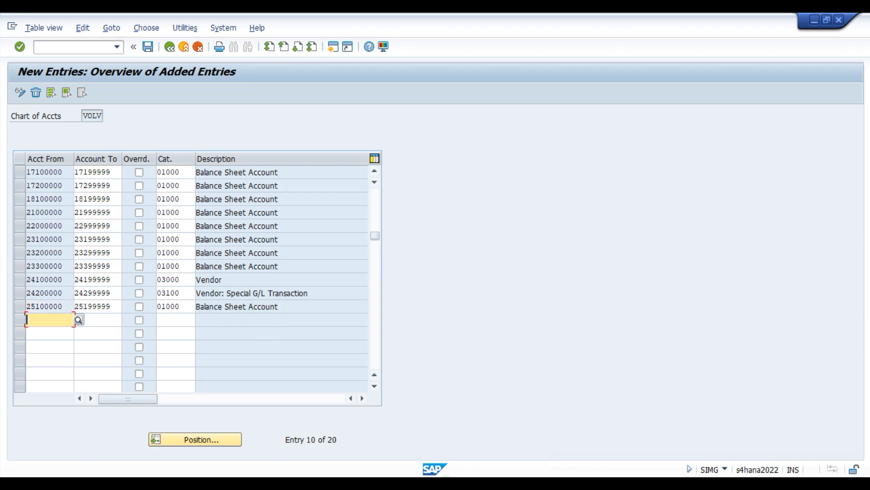
Copy the account ranges of Outstanding Expenses, Other Provisions and GR/IR Clearing from Excel into the next empty SAP entries.
{"action": "left_click", "coordinate": [450, 476]}
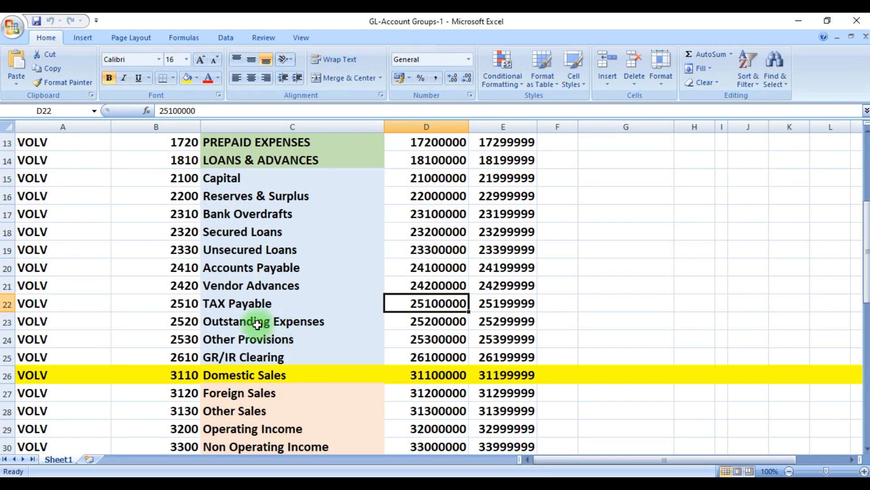
{"action": "left_click", "coordinate": [257, 322]}
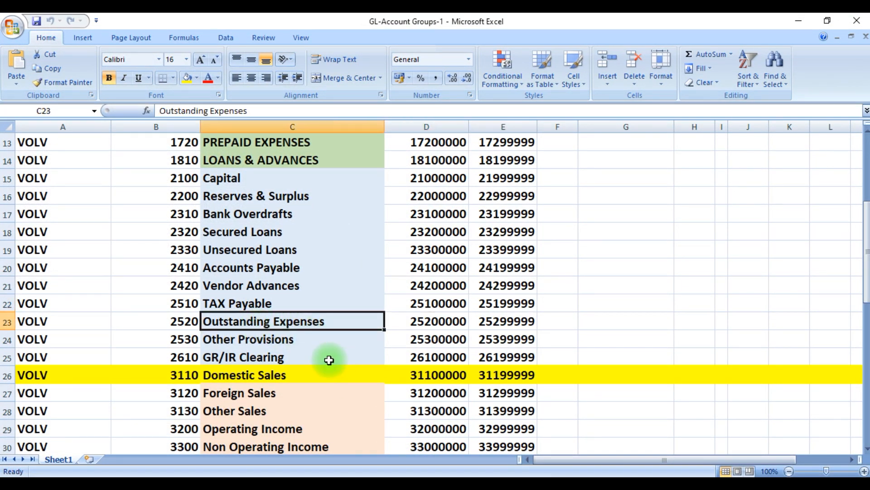
{"action": "left_click", "coordinate": [272, 341]}
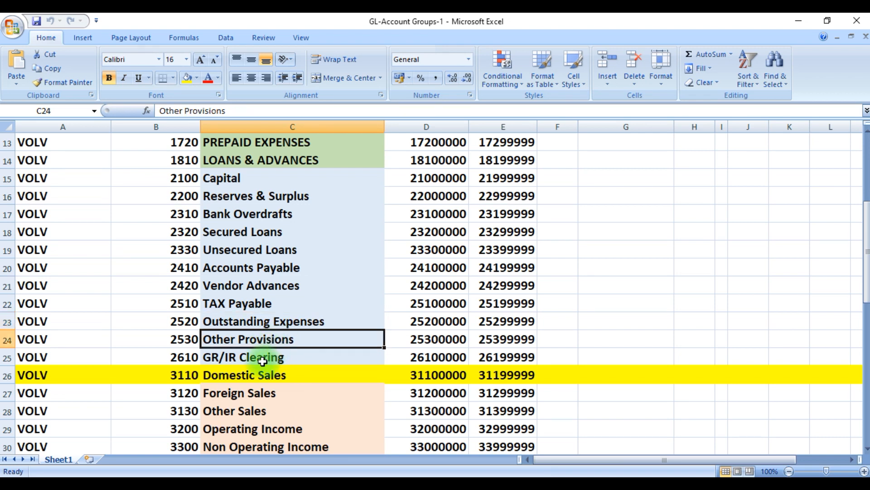
{"action": "left_click", "coordinate": [262, 361]}
{"action": "left_click_drag", "start_coordinate": [416, 321], "coordinate": [502, 349]}
{"action": "key", "text": "ctrl+c"}
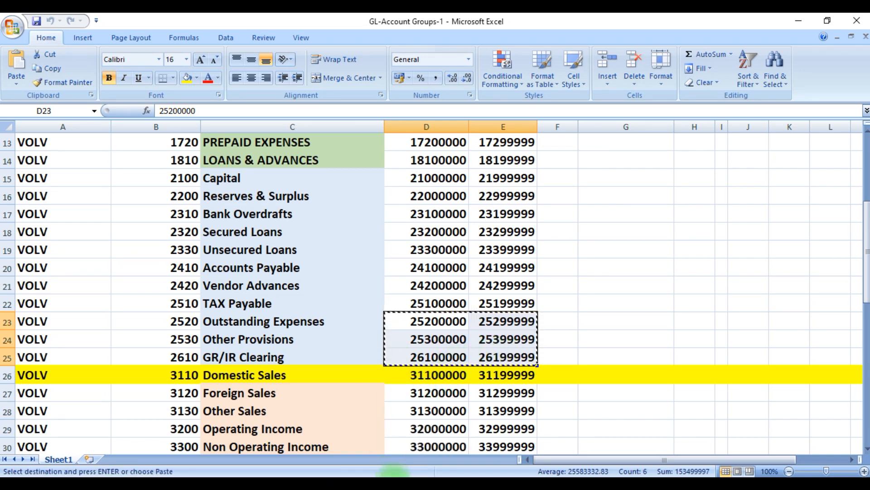
{"action": "mouse_move", "coordinate": [417, 483]}
{"action": "left_click", "coordinate": [425, 454]}
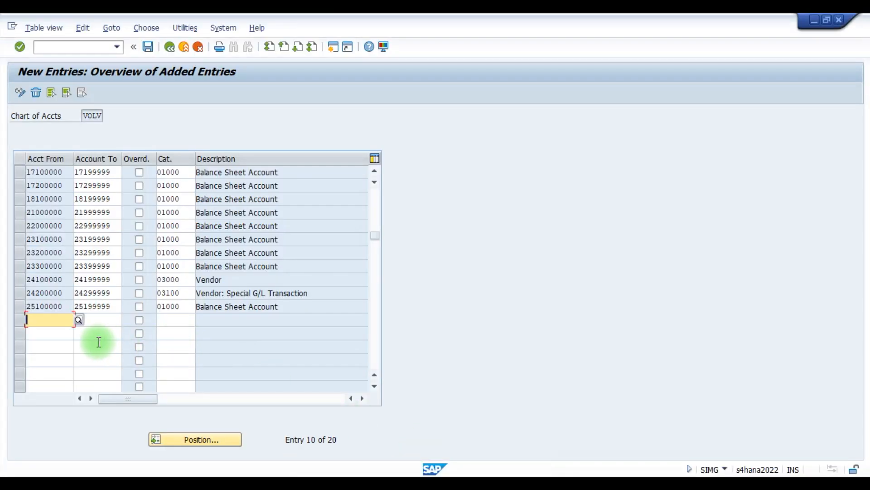
{"action": "key", "text": "ctrl+v"}
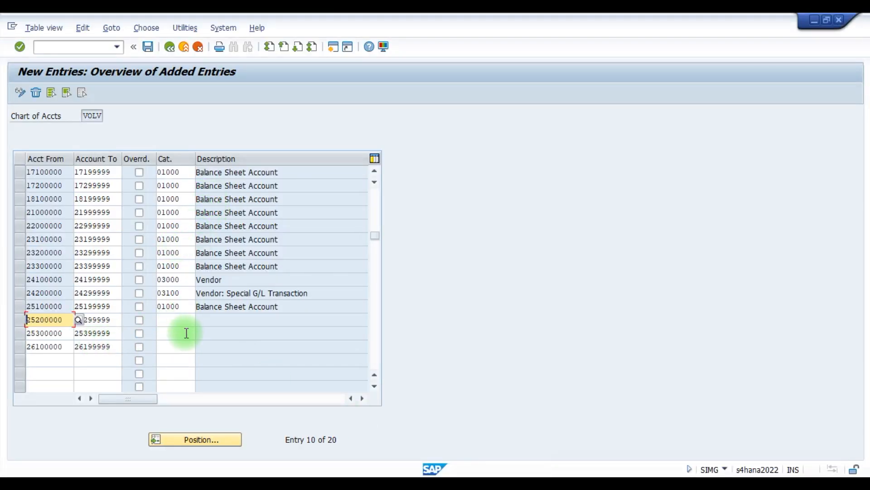
Assign item category 01000 Balance Sheet Account to the 25200000, 25300000 and 26100000 entries.
{"action": "left_click", "coordinate": [165, 320]}
{"action": "left_click_drag", "start_coordinate": [183, 306], "coordinate": [152, 305]}
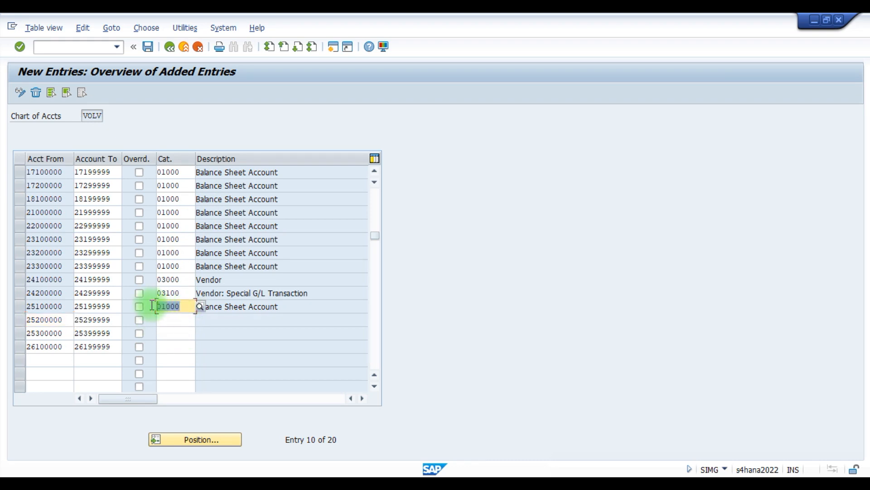
{"action": "key", "text": "ctrl+c"}
{"action": "left_click", "coordinate": [162, 320]}
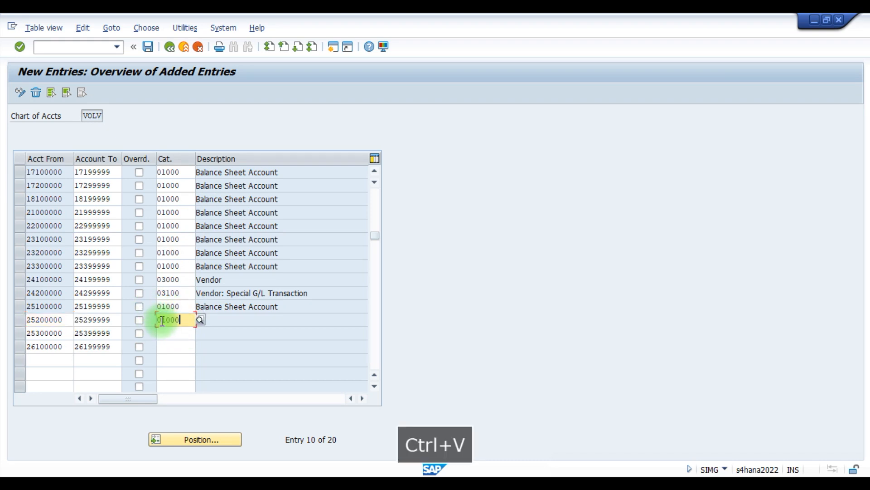
{"action": "left_click", "coordinate": [169, 336]}
Look up Domestic Sales in the Excel list and copy its account range 31100000 to 31199999 into the next empty SAP entry.
{"action": "key", "text": "alt+Tab"}
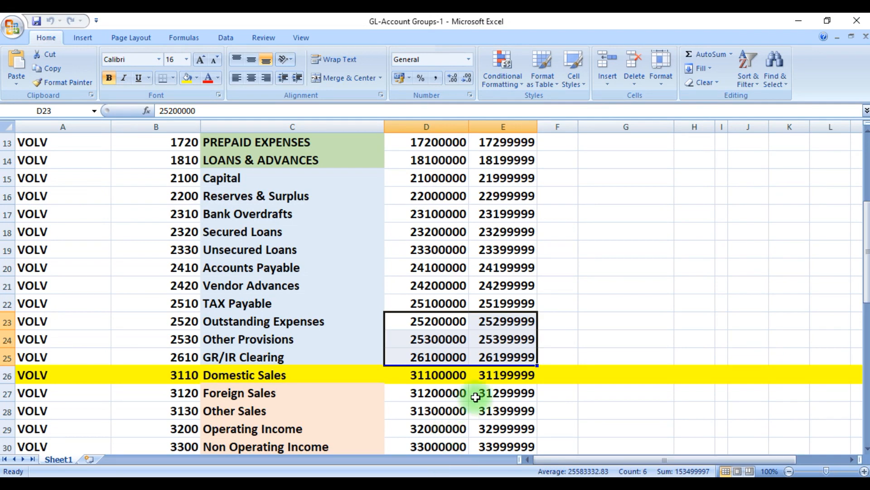
{"action": "scroll", "coordinate": [357, 360], "scroll_direction": "down", "scroll_amount": 3}
{"action": "scroll", "coordinate": [361, 361], "scroll_direction": "down", "scroll_amount": 1}
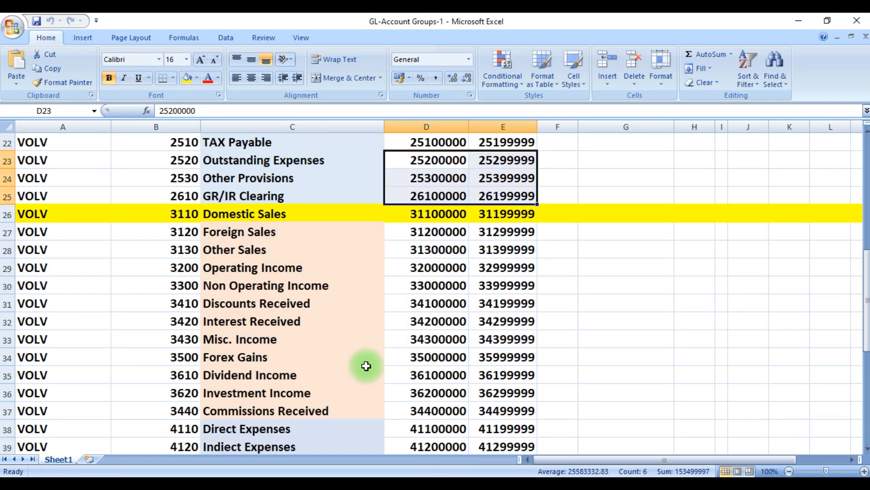
{"action": "scroll", "coordinate": [365, 364], "scroll_direction": "up", "scroll_amount": 7}
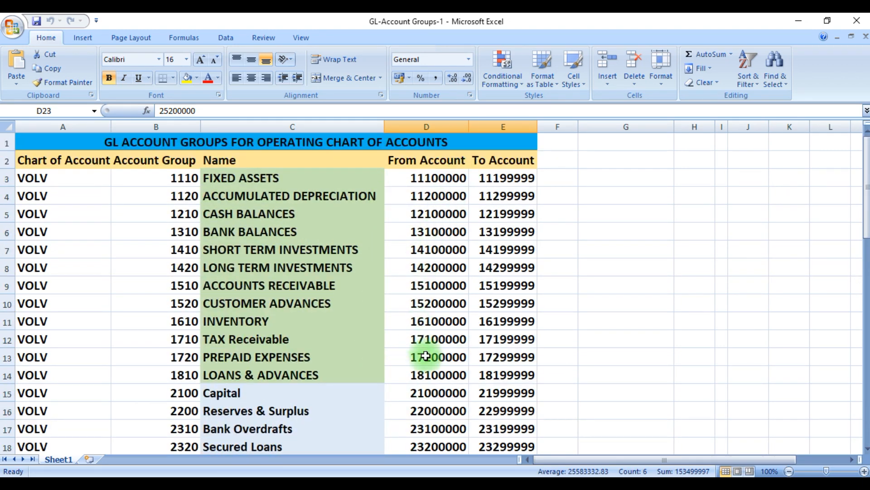
{"action": "scroll", "coordinate": [423, 358], "scroll_direction": "down", "scroll_amount": 6}
{"action": "scroll", "coordinate": [422, 358], "scroll_direction": "down", "scroll_amount": 2}
{"action": "scroll", "coordinate": [388, 320], "scroll_direction": "up", "scroll_amount": 1}
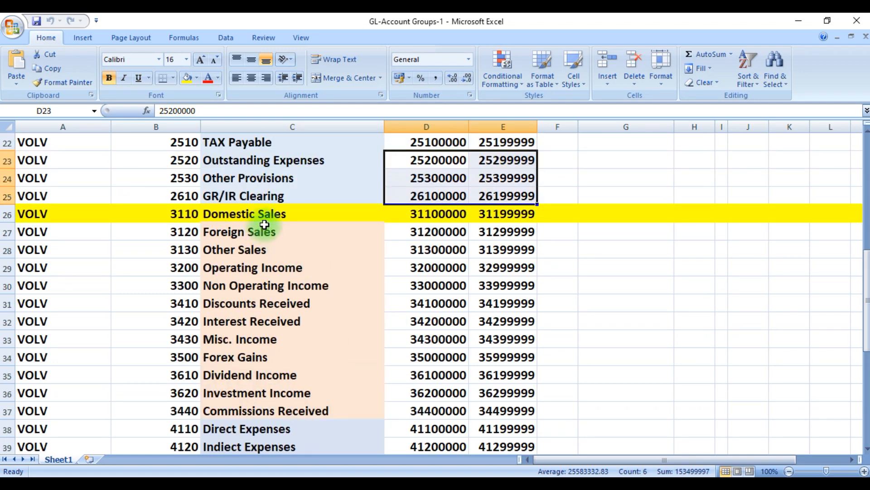
{"action": "left_click", "coordinate": [236, 214]}
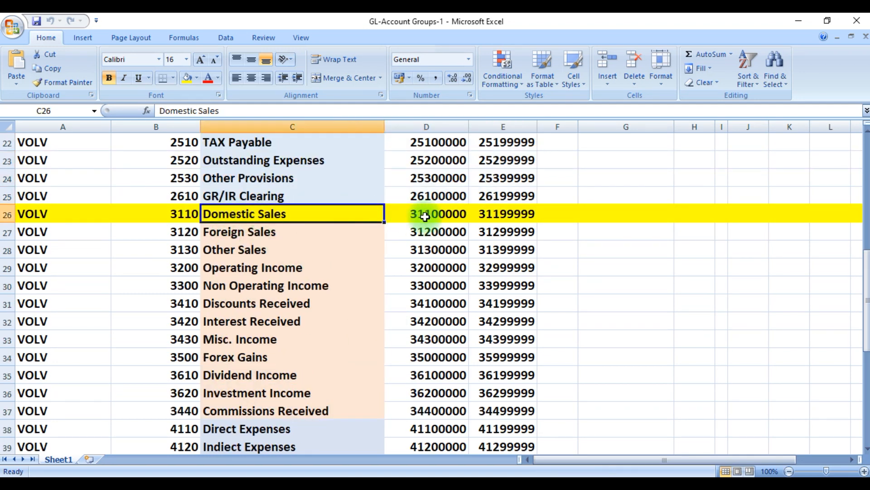
{"action": "left_click_drag", "start_coordinate": [424, 217], "coordinate": [496, 214]}
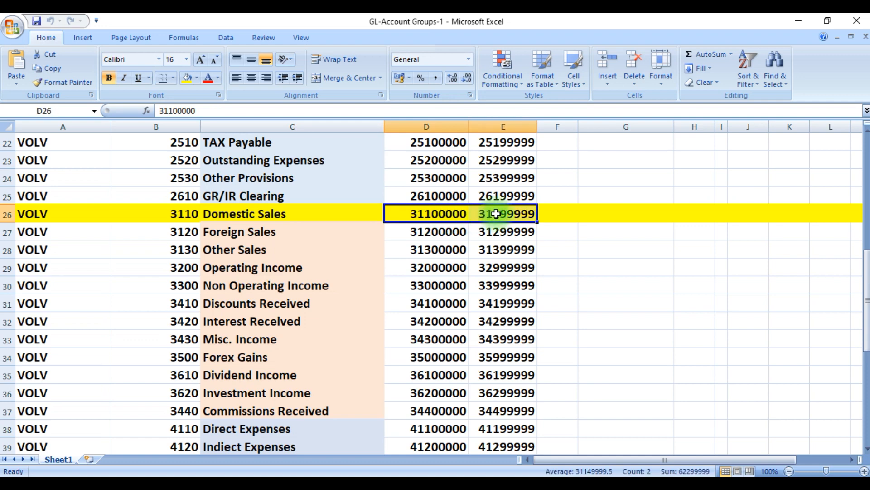
{"action": "key", "text": "ctrl+c"}
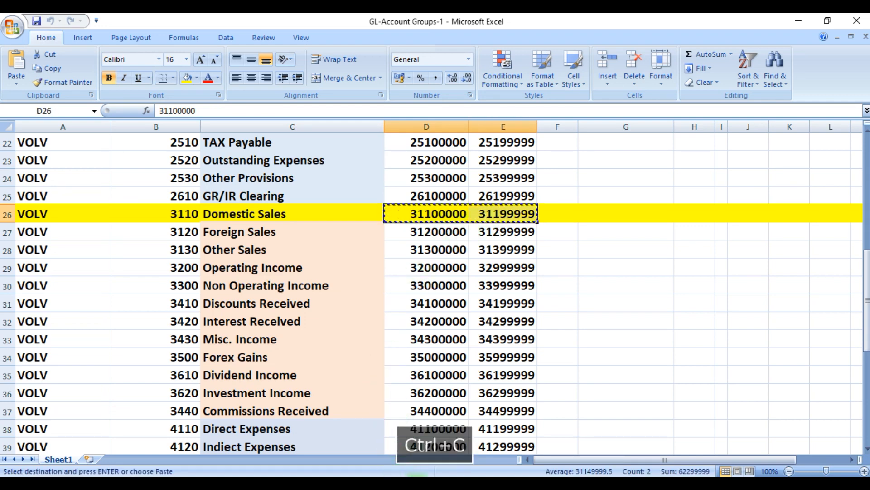
{"action": "left_click", "coordinate": [466, 457]}
{"action": "key", "text": "ctrl+v"}
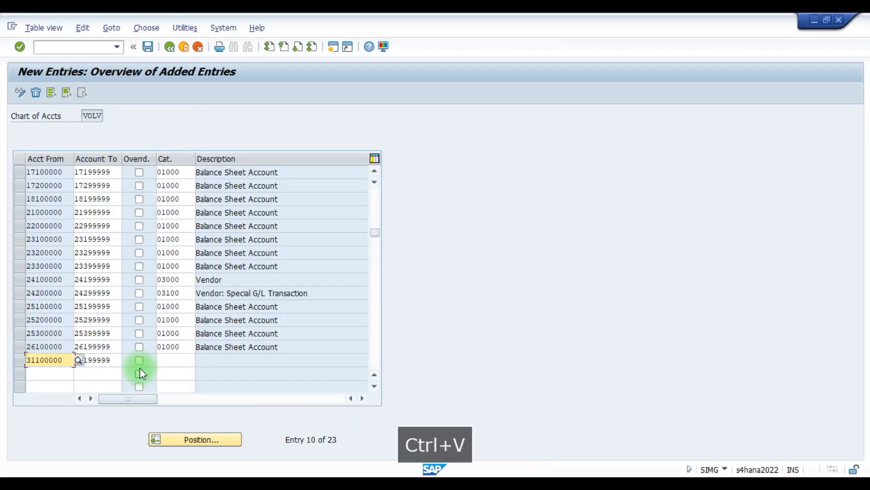
Assign item category 30000 Revenue to the 31100000–31199999 entry and validate it.
{"action": "left_click", "coordinate": [201, 359]}
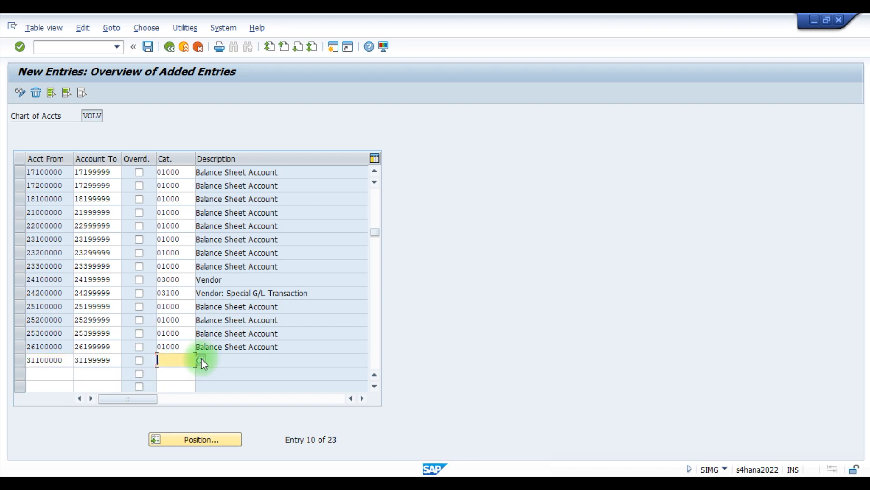
{"action": "key", "text": "F4"}
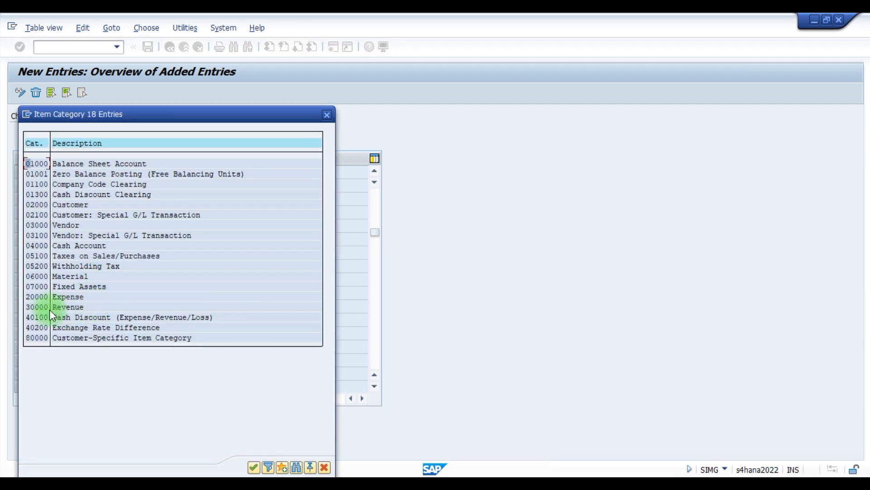
{"action": "double_click", "coordinate": [37, 306]}
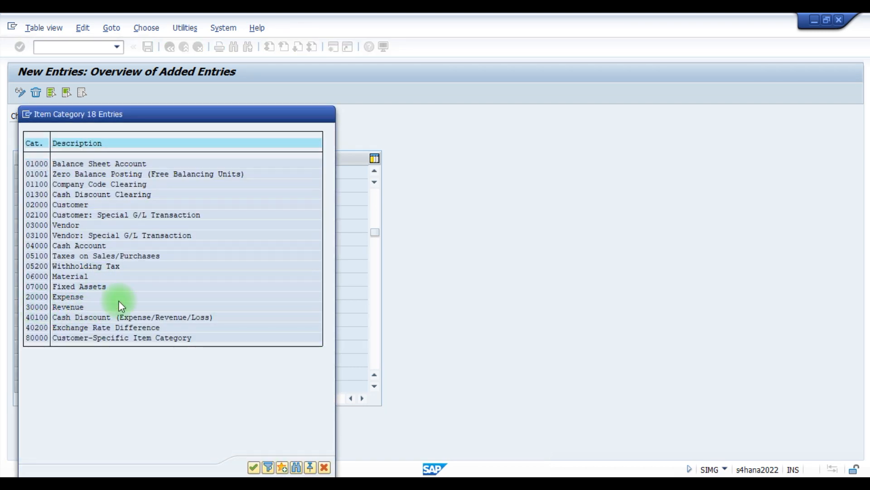
{"action": "key", "text": "Return"}
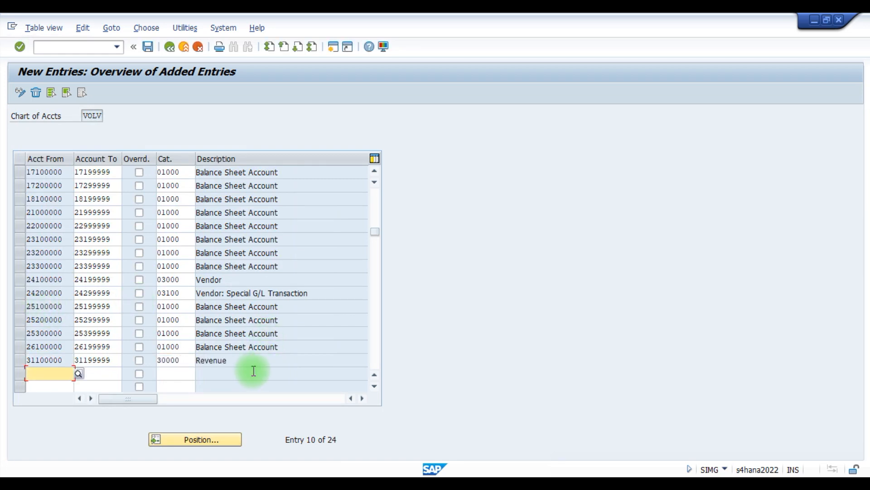
Copy the account ranges of Foreign Sales, Other Sales and Operating Income from Excel into SAP and assign them item category 30000 Revenue.
{"action": "key", "text": "alt+Tab"}
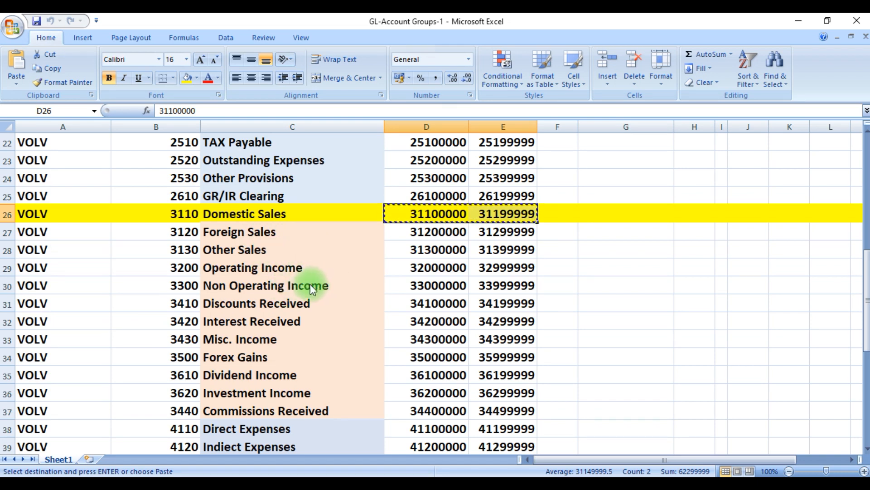
{"action": "left_click", "coordinate": [292, 268]}
{"action": "left_click_drag", "start_coordinate": [435, 233], "coordinate": [498, 264]}
{"action": "key", "text": "ctrl+c"}
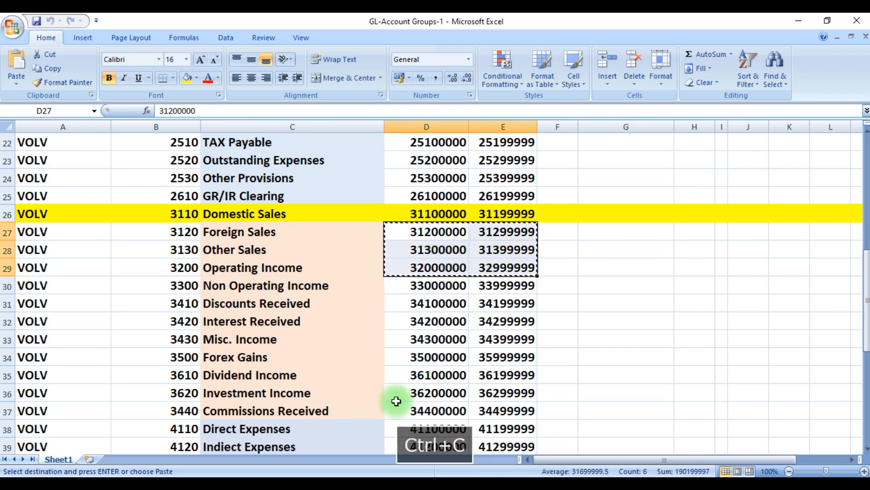
{"action": "left_click", "coordinate": [458, 453]}
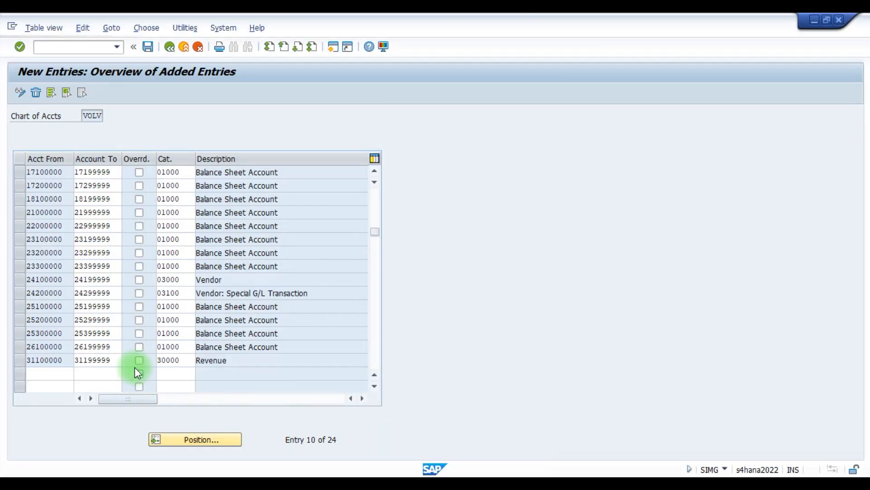
{"action": "scroll", "coordinate": [135, 367], "scroll_direction": "down", "scroll_amount": 1}
{"action": "key", "text": "ctrl+v"}
{"action": "left_click", "coordinate": [183, 333]}
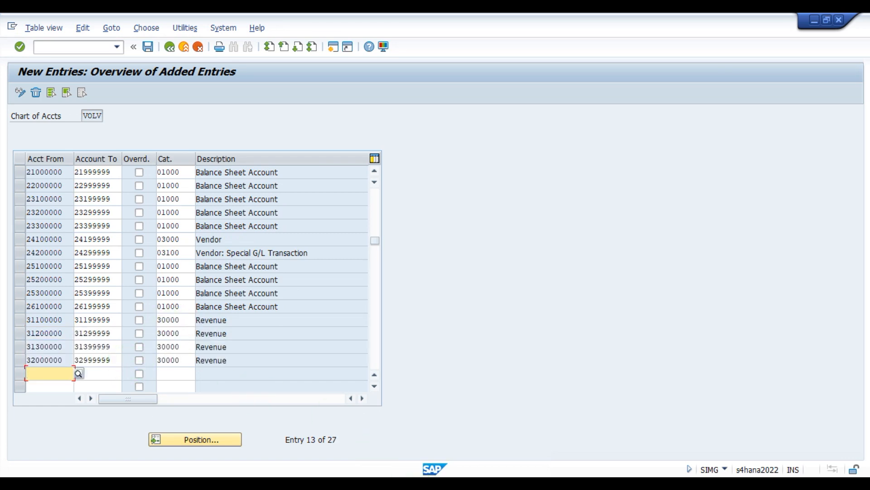
Go through the income account groups from Discounts Received to Commissions Received in the Excel list.
{"action": "mouse_move", "coordinate": [450, 483]}
{"action": "left_click", "coordinate": [450, 438]}
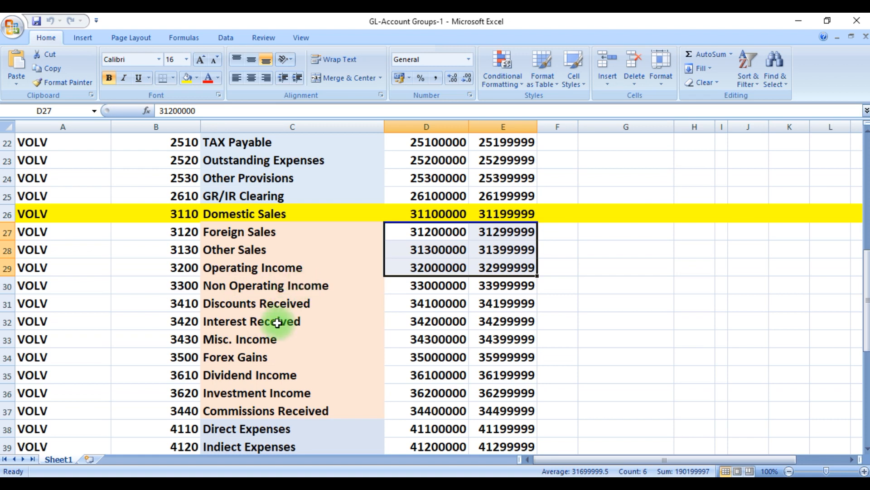
{"action": "left_click", "coordinate": [264, 304]}
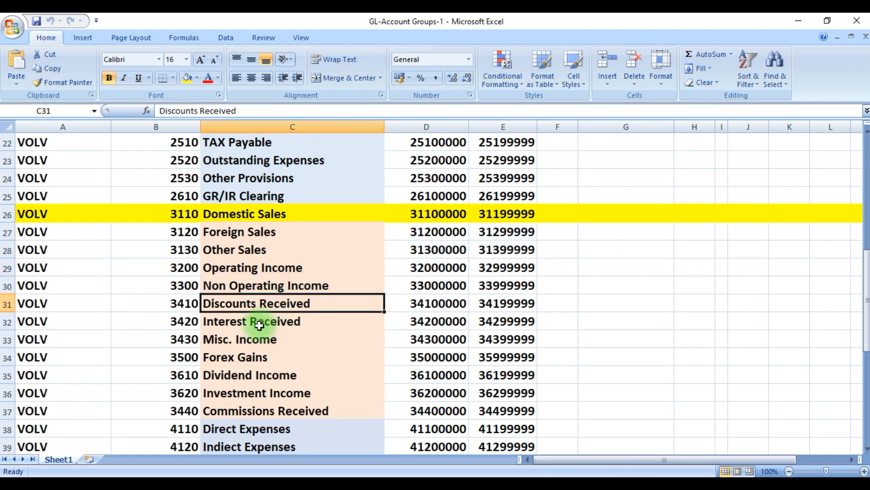
{"action": "left_click", "coordinate": [259, 325]}
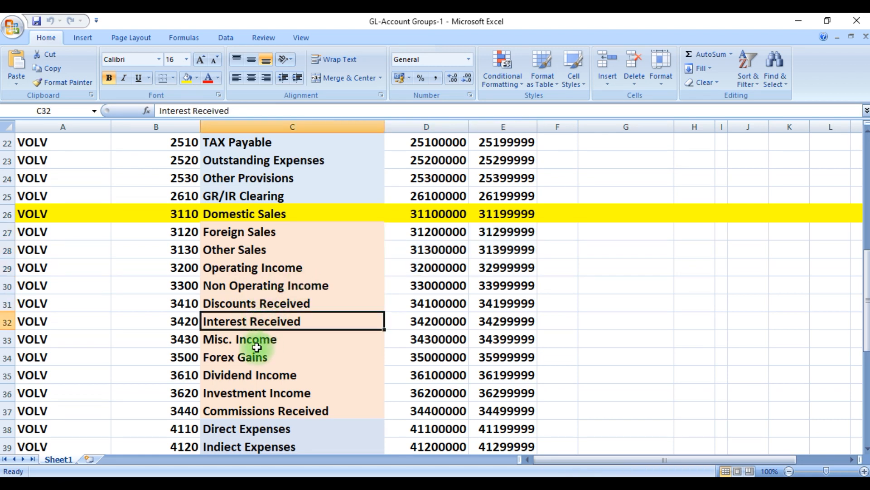
{"action": "left_click", "coordinate": [262, 345]}
{"action": "left_click", "coordinate": [253, 358]}
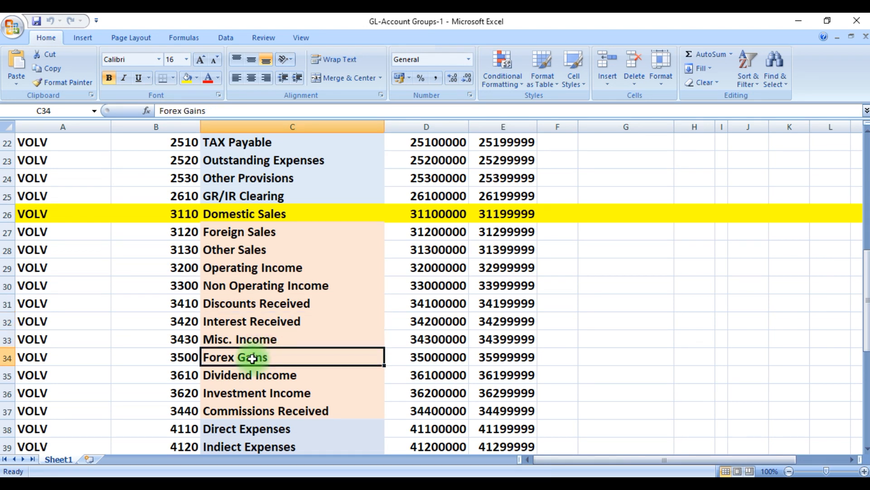
{"action": "left_click", "coordinate": [271, 378]}
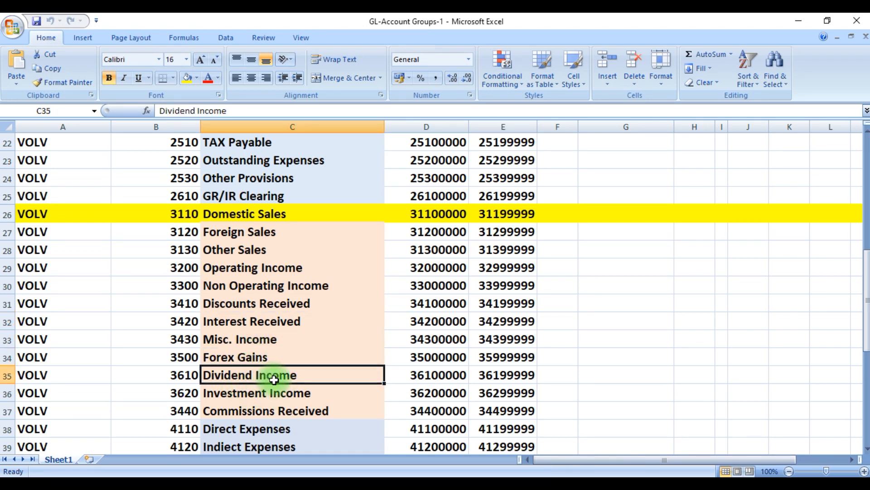
{"action": "left_click", "coordinate": [259, 396]}
{"action": "left_click", "coordinate": [293, 416]}
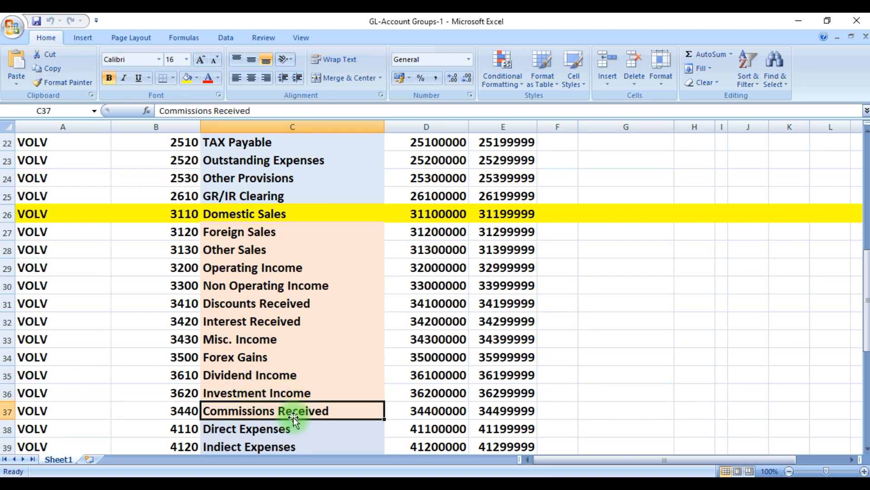
Select and copy the From and To accounts of Non Operating Income through Commissions Received in Excel, and return to SAP.
{"action": "left_click_drag", "start_coordinate": [423, 285], "coordinate": [510, 403]}
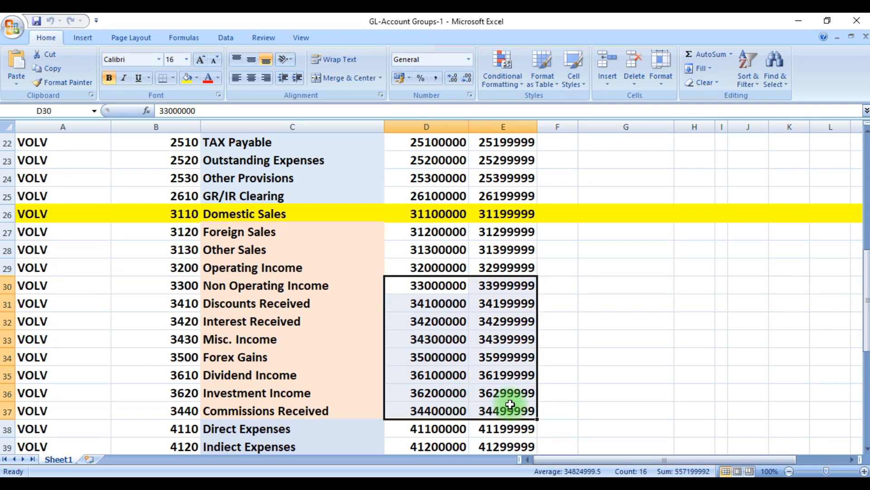
{"action": "key", "text": "ctrl+c"}
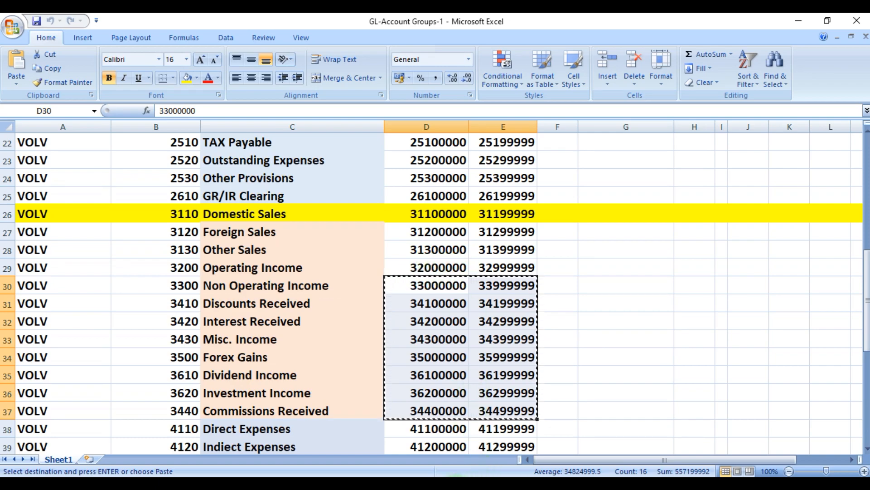
{"action": "left_click", "coordinate": [454, 483]}
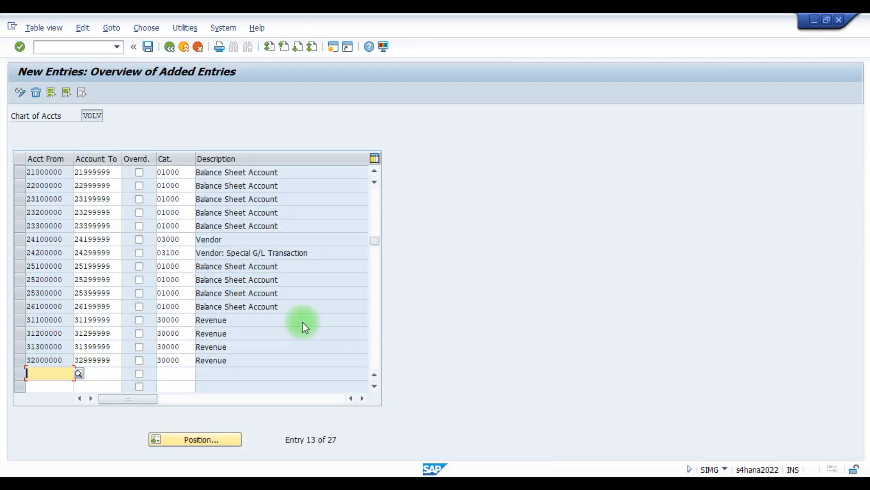
Save the classified account ranges and confirm the proposed customizing request.
{"action": "left_click", "coordinate": [234, 313]}
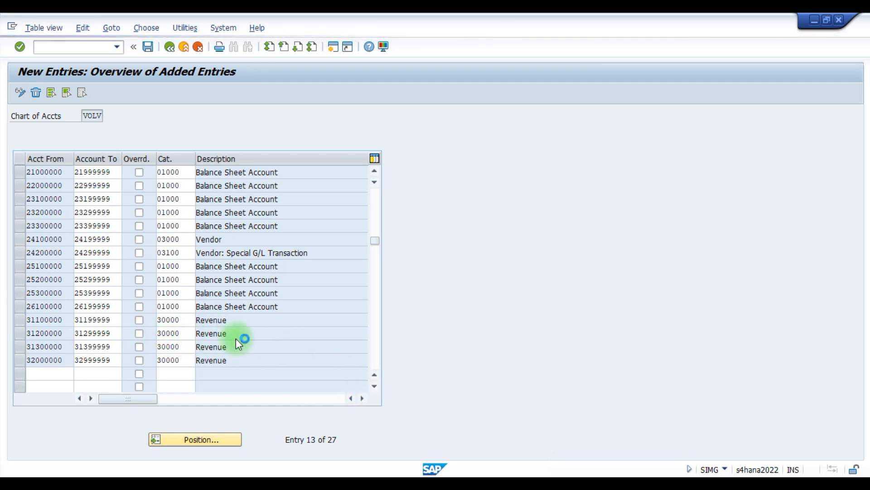
{"action": "left_click", "coordinate": [150, 47]}
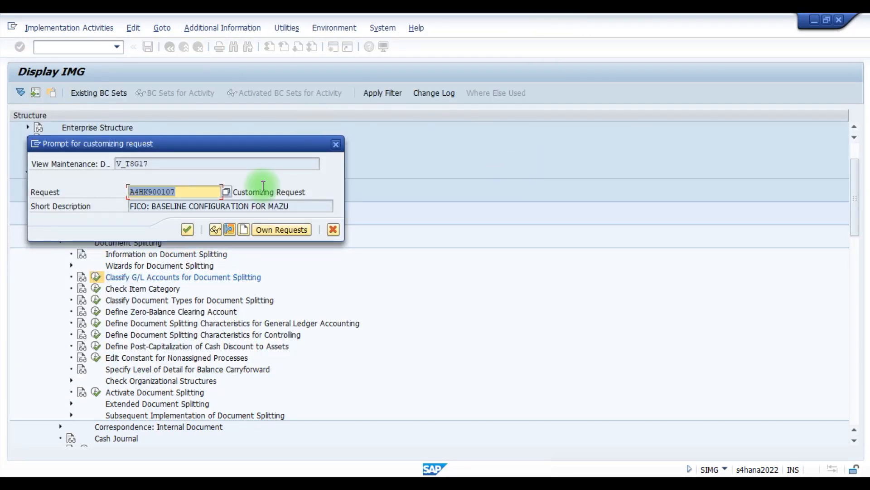
{"action": "left_click", "coordinate": [191, 228]}
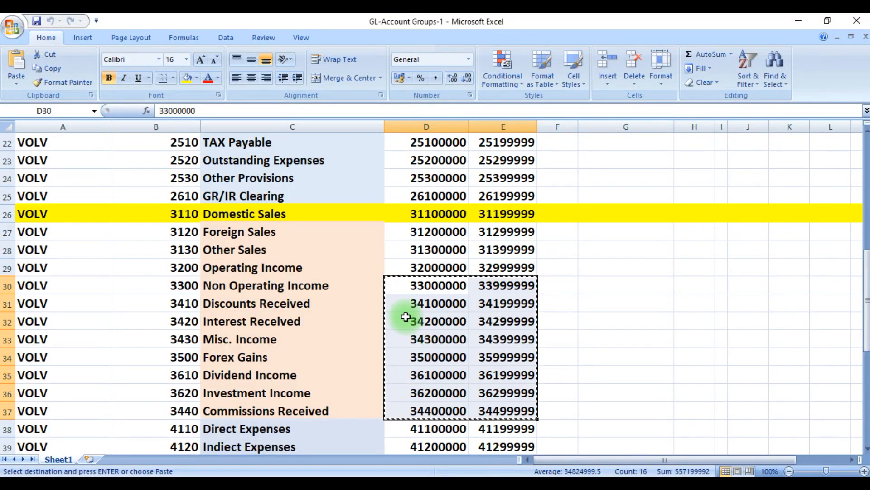
Fill the empty SAP new entries with the Excel account ranges from Non Operating Income (33000000) to Commissions Received (34499999).
{"action": "key", "text": "ctrl+c"}
{"action": "key", "text": "alt+Tab"}
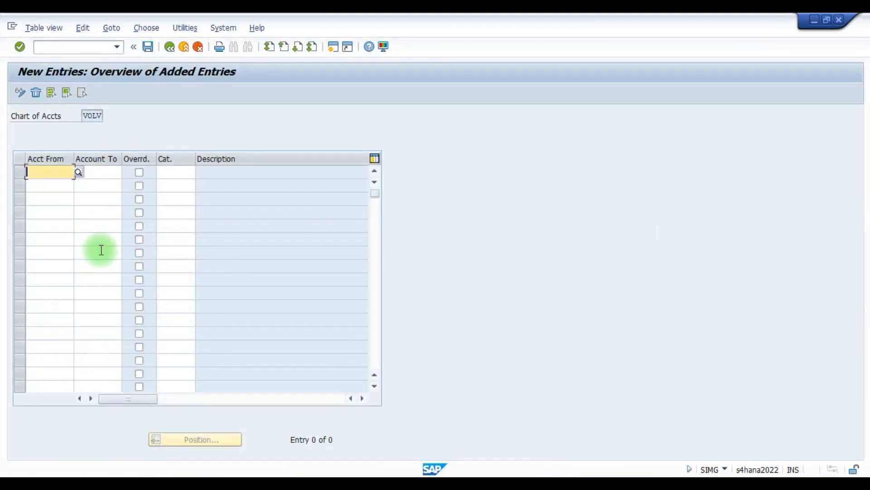
{"action": "key", "text": "ctrl+v"}
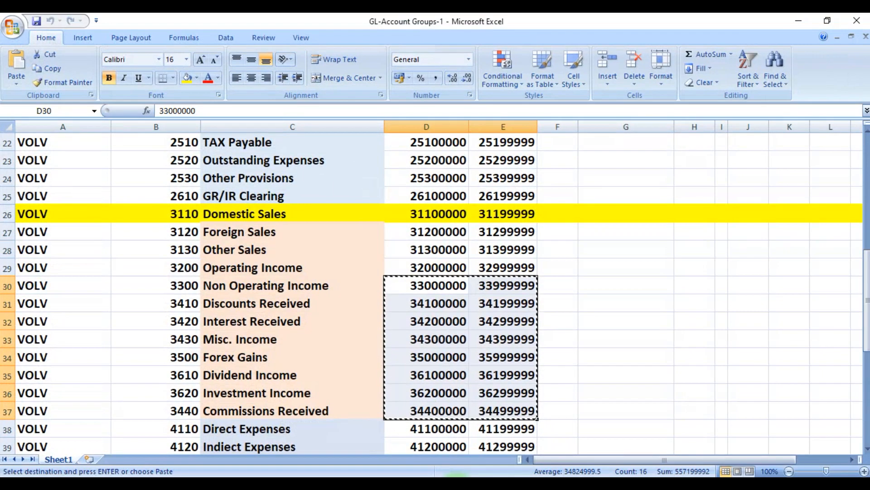
{"action": "key", "text": "Escape"}
{"action": "key", "text": "ctrl+c"}
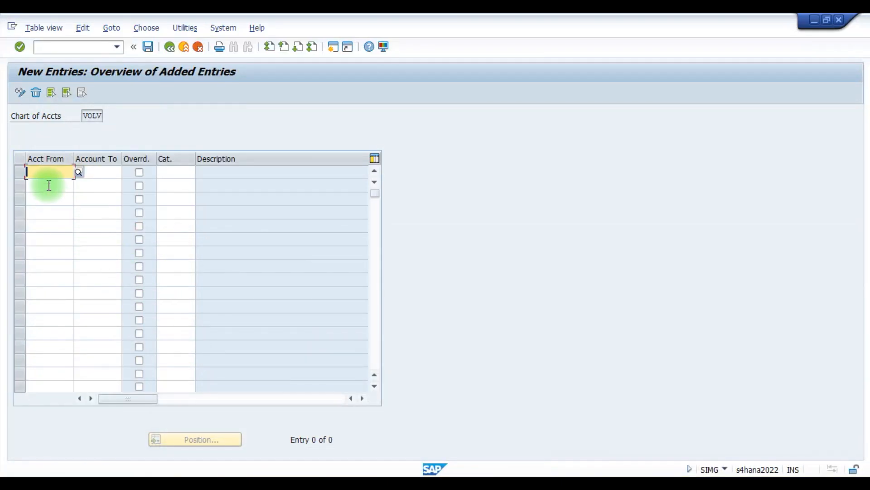
{"action": "key", "text": "ctrl+v"}
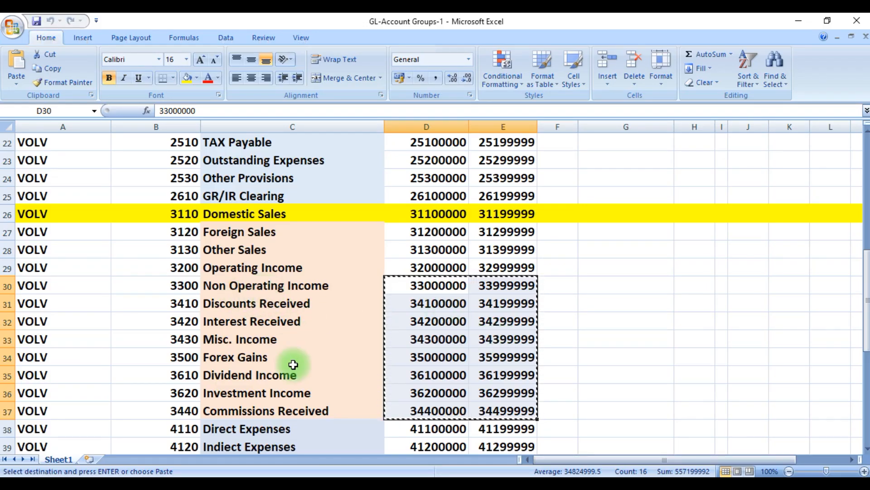
{"action": "left_click", "coordinate": [418, 483]}
{"action": "left_click", "coordinate": [466, 443]}
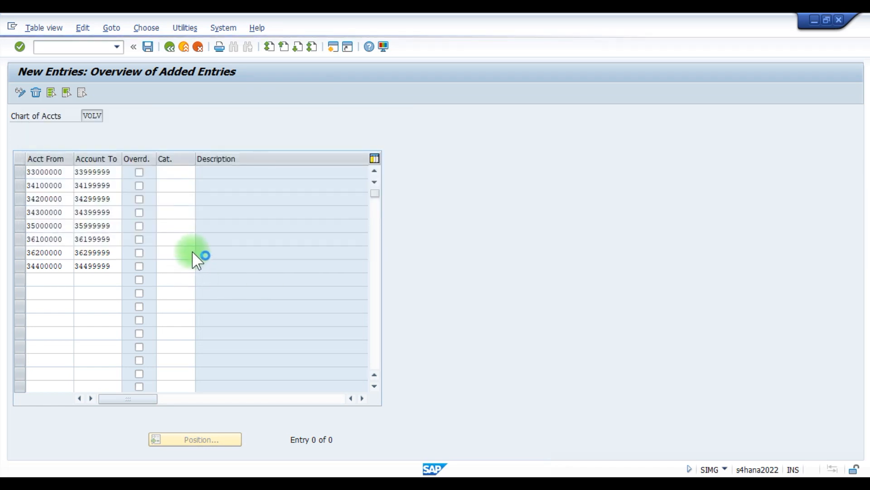
Assign item category 30000 Revenue to the account range 33000000 to 33999999.
{"action": "left_click_drag", "start_coordinate": [210, 119], "coordinate": [369, 97]}
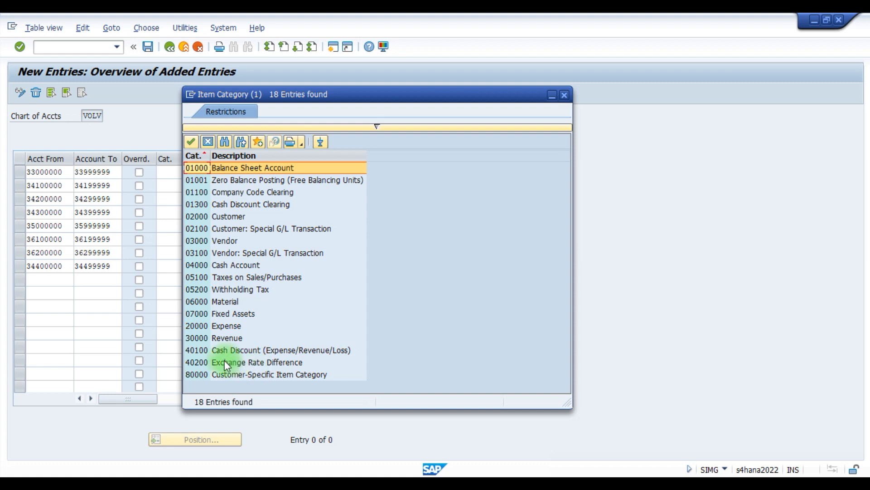
{"action": "left_click", "coordinate": [197, 341]}
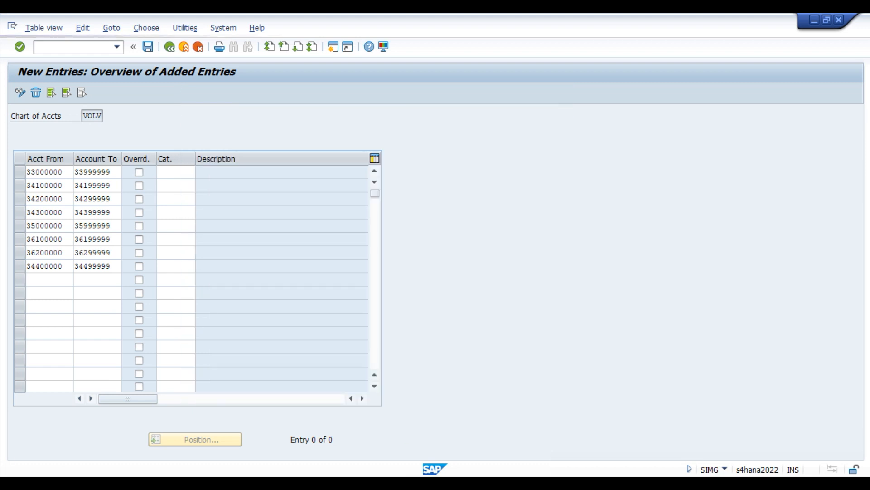
Check the Forex Gains range in Excel and assign item category 40200 Exchange Rate Difference to 35000000 to 35999999 in SAP.
{"action": "left_click", "coordinate": [447, 484]}
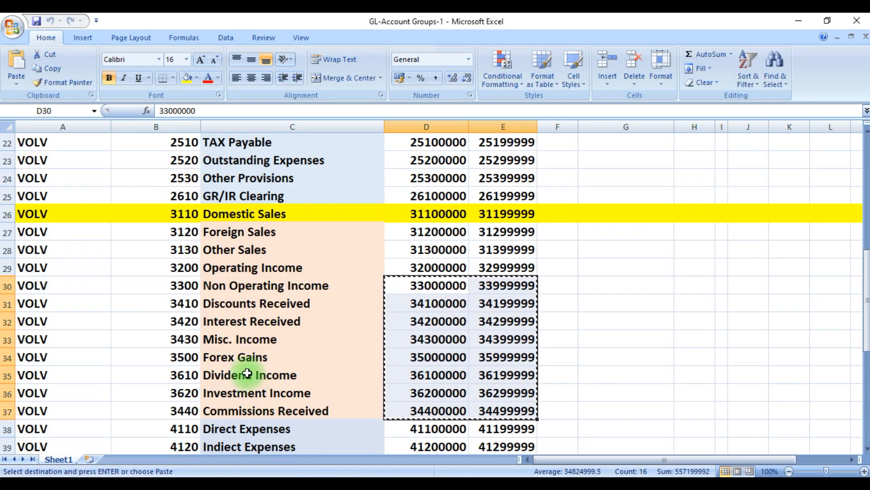
{"action": "left_click", "coordinate": [238, 360]}
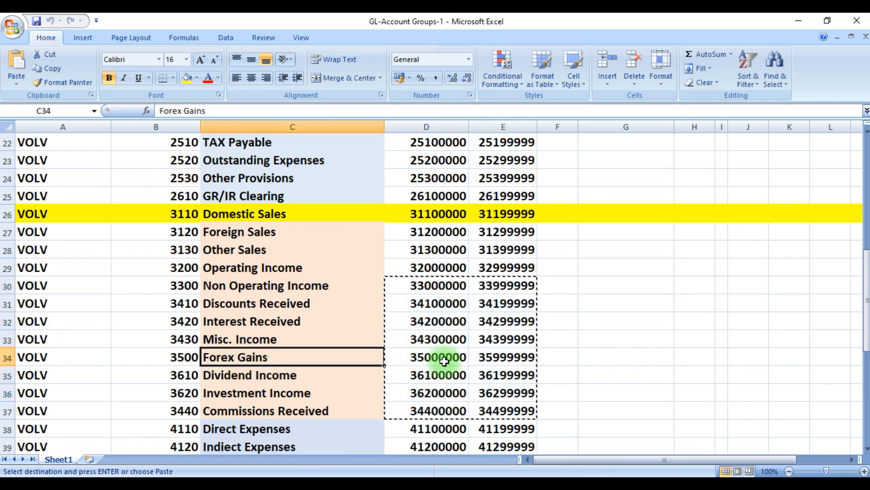
{"action": "left_click", "coordinate": [446, 472]}
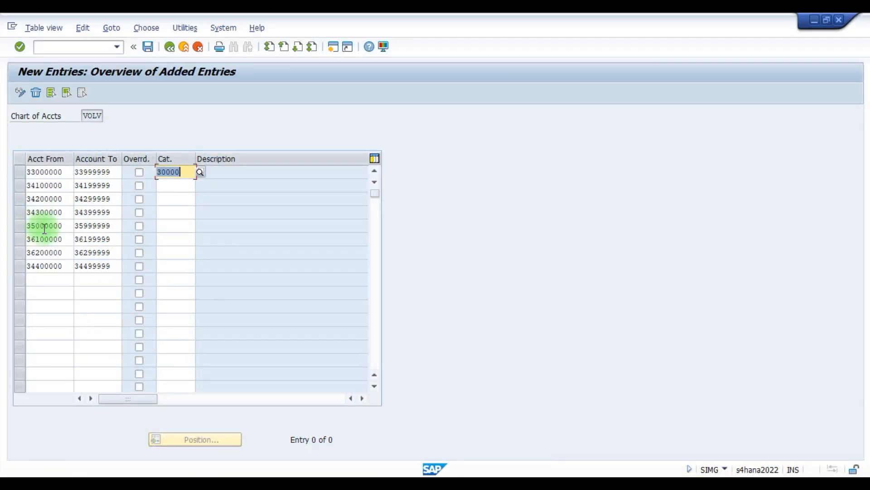
{"action": "left_click", "coordinate": [175, 226]}
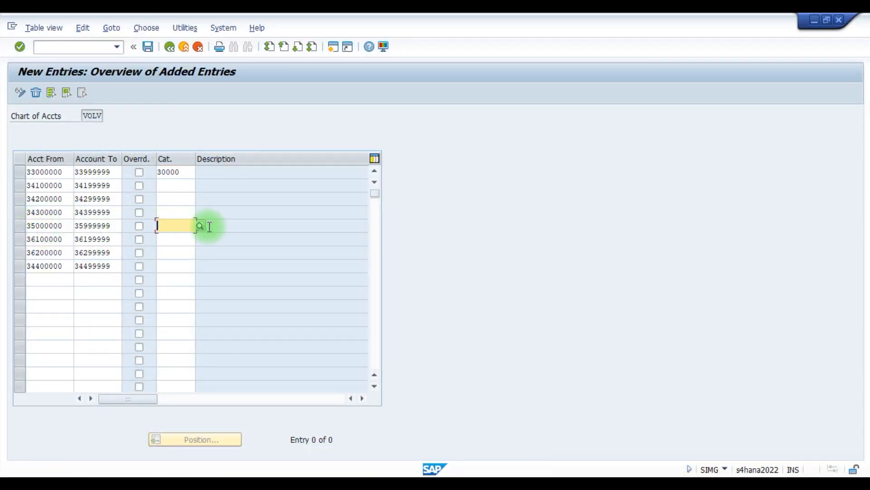
{"action": "key", "text": "F4"}
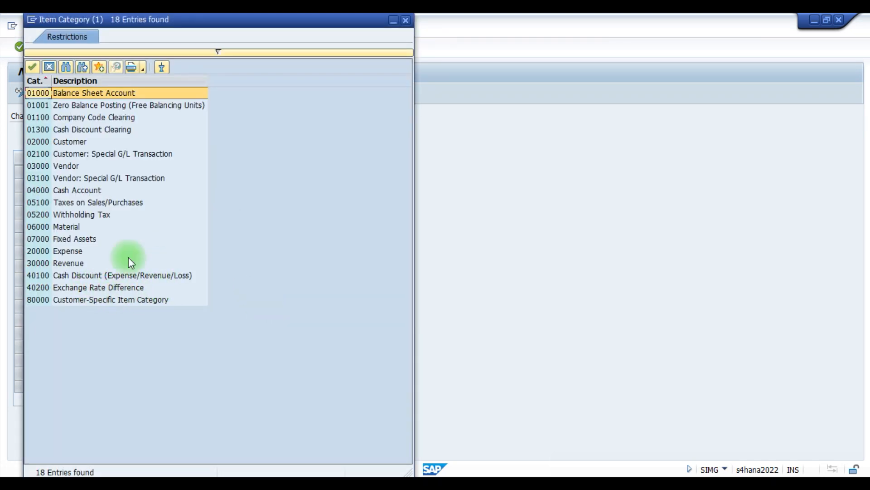
{"action": "left_click", "coordinate": [68, 291]}
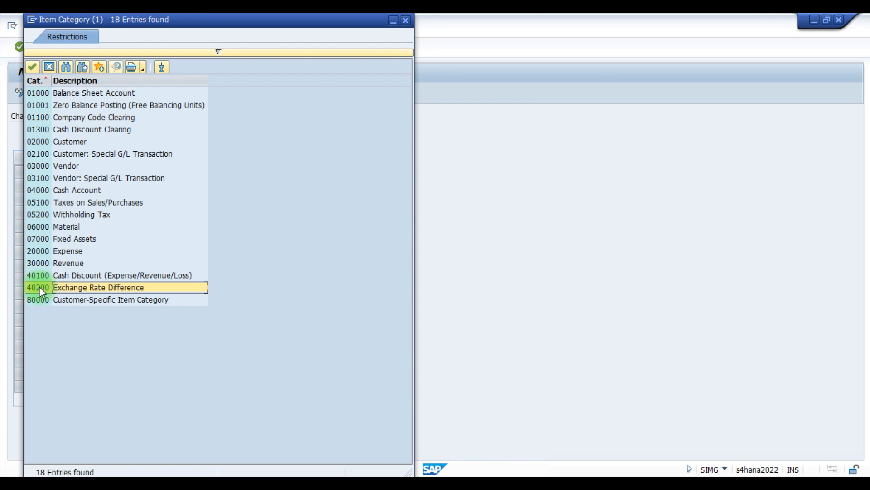
{"action": "double_click", "coordinate": [88, 285]}
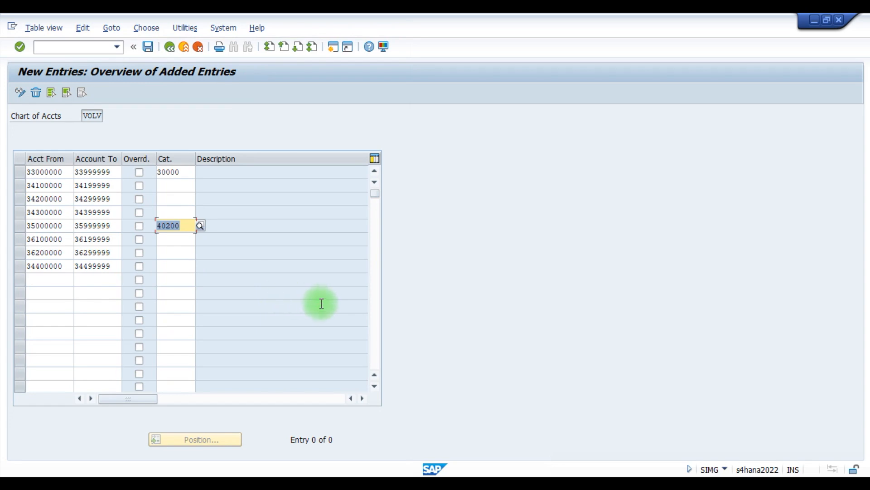
Assign item category 40100 Cash Discount (Expense/Revenue/Loss) to the Discounts Received range 34100000 to 34199999.
{"action": "left_click", "coordinate": [463, 483]}
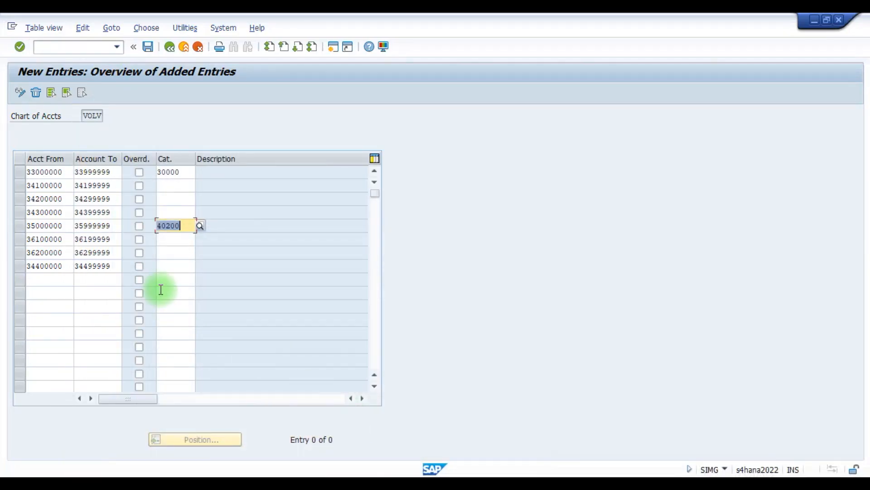
{"action": "left_click", "coordinate": [56, 188]}
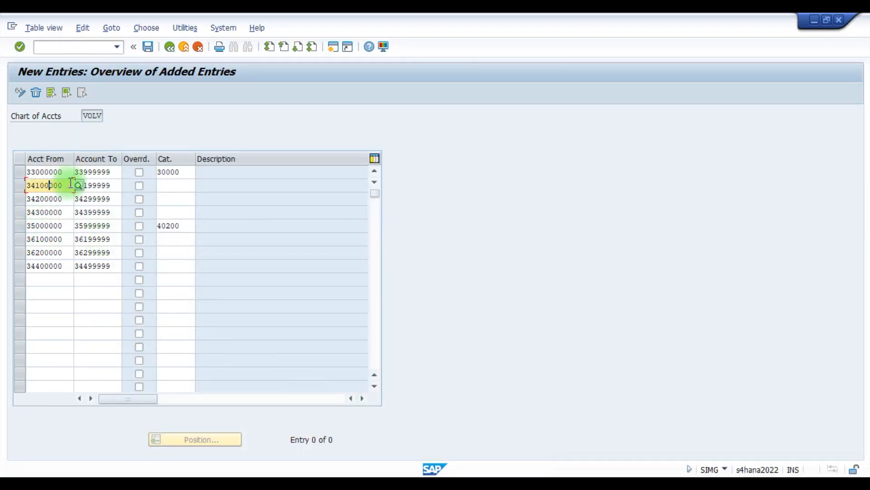
{"action": "left_click", "coordinate": [186, 186]}
{"action": "key", "text": "F4"}
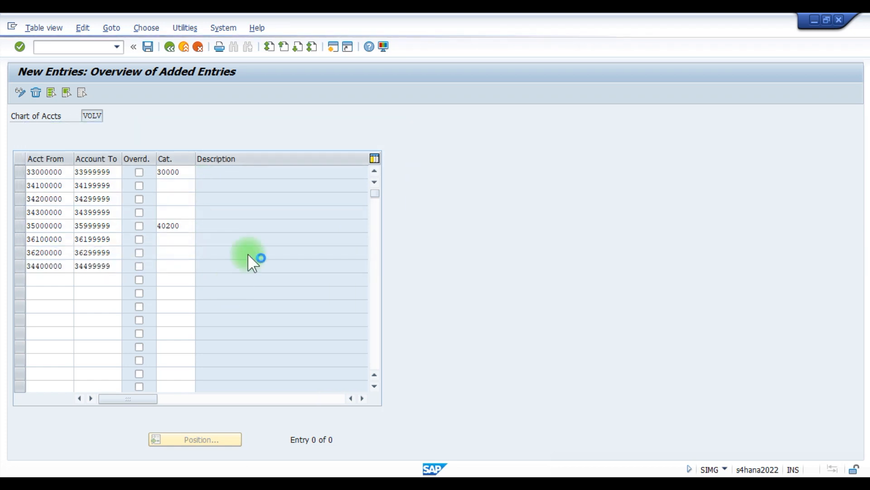
{"action": "left_click_drag", "start_coordinate": [211, 130], "coordinate": [422, 97]}
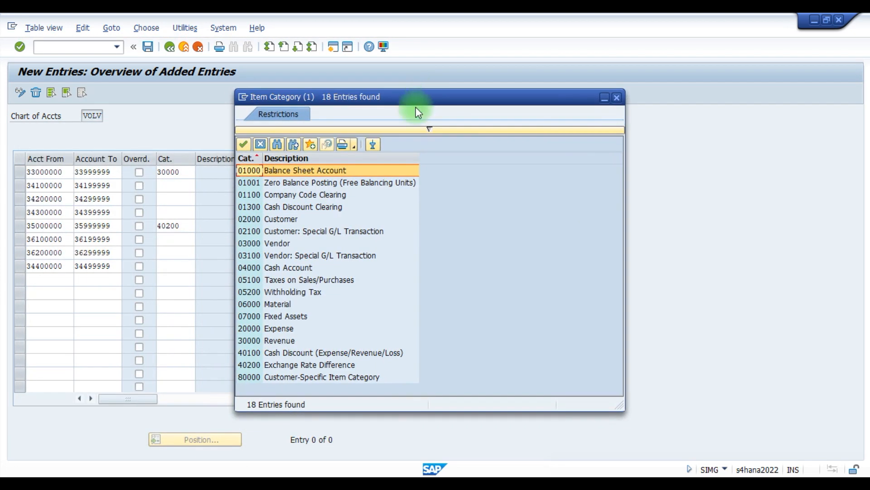
{"action": "left_click", "coordinate": [294, 268]}
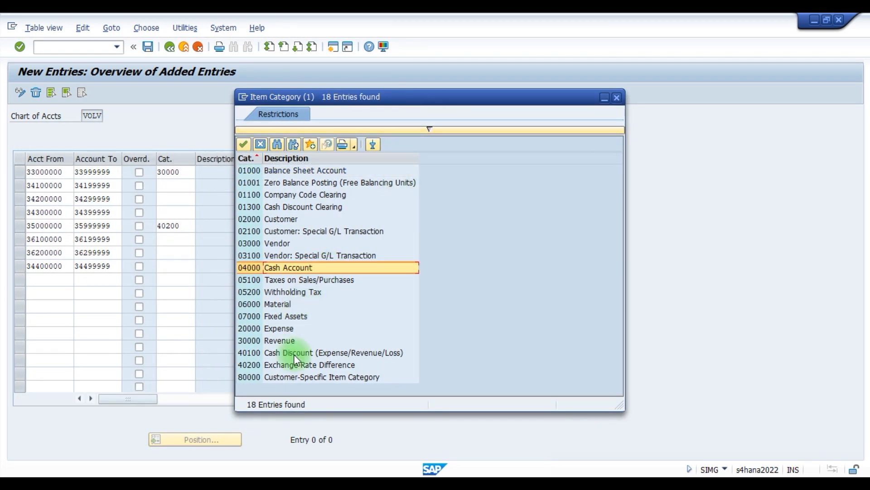
{"action": "left_click", "coordinate": [294, 354]}
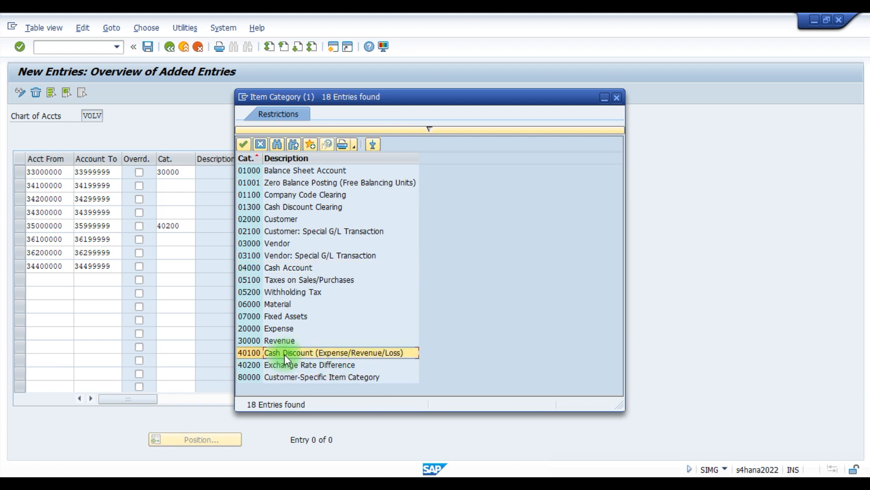
{"action": "double_click", "coordinate": [253, 355]}
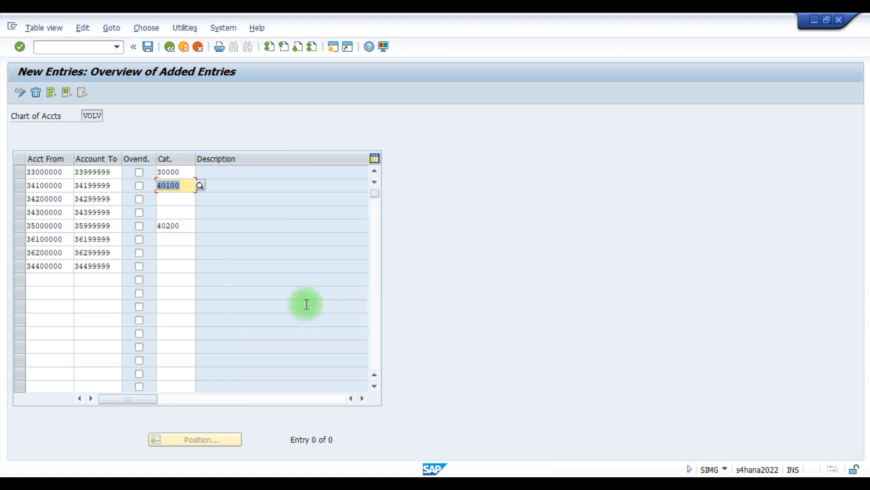
Copy category 30000 from the 33000000 range into the ranges starting 34200000, 34300000, 36100000, 36200000 and 34400000.
{"action": "left_click", "coordinate": [170, 171]}
{"action": "key", "text": "ctrl+c"}
{"action": "left_click", "coordinate": [170, 198]}
{"action": "key", "text": "ctrl+v"}
{"action": "left_click", "coordinate": [178, 212]}
{"action": "key", "text": "ctrl+v"}
{"action": "left_click", "coordinate": [172, 239]}
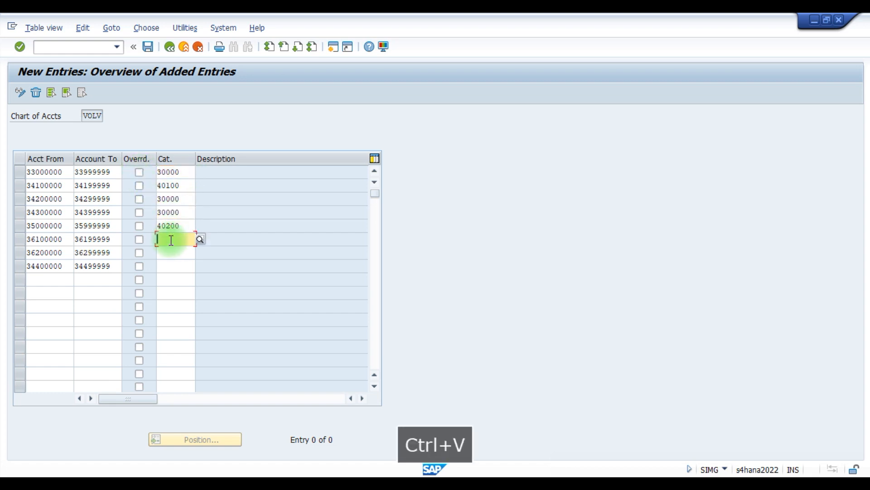
{"action": "key", "text": "ctrl+v"}
{"action": "left_click", "coordinate": [177, 265]}
{"action": "key", "text": "ctrl+v"}
{"action": "left_click", "coordinate": [172, 252]}
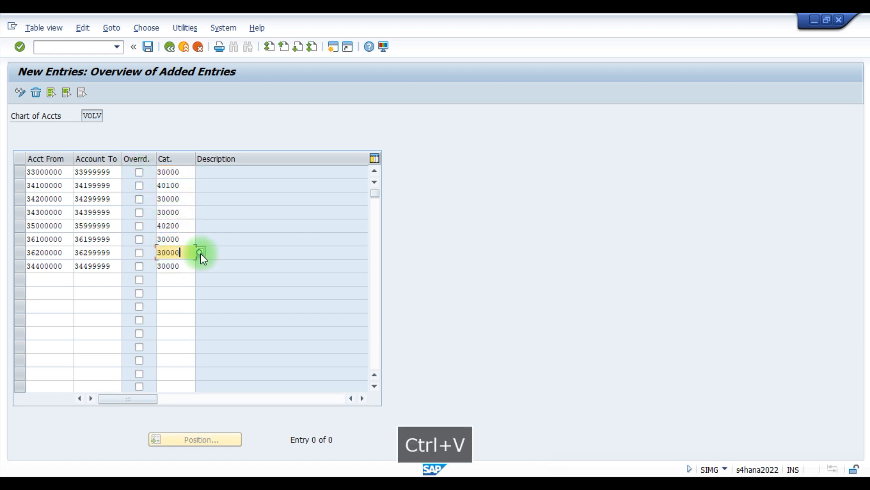
Validate and save the eight income account ranges, accepting the customizing check messages and the proposed customizing request.
{"action": "key", "text": "Return"}
{"action": "key", "text": "ctrl+s"}
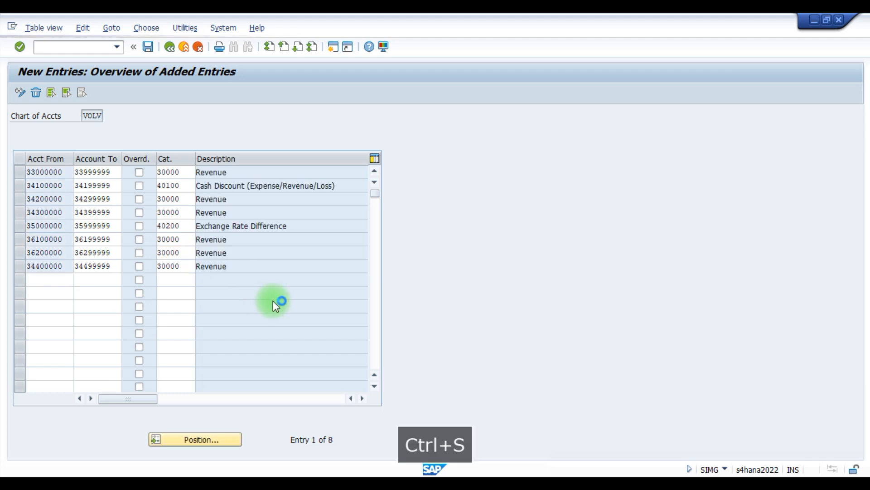
{"action": "left_click", "coordinate": [108, 272]}
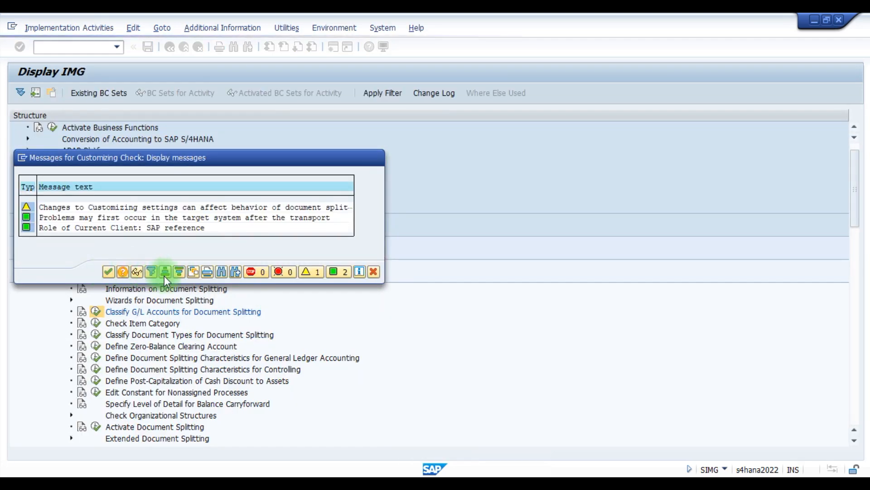
{"action": "left_click", "coordinate": [168, 263]}
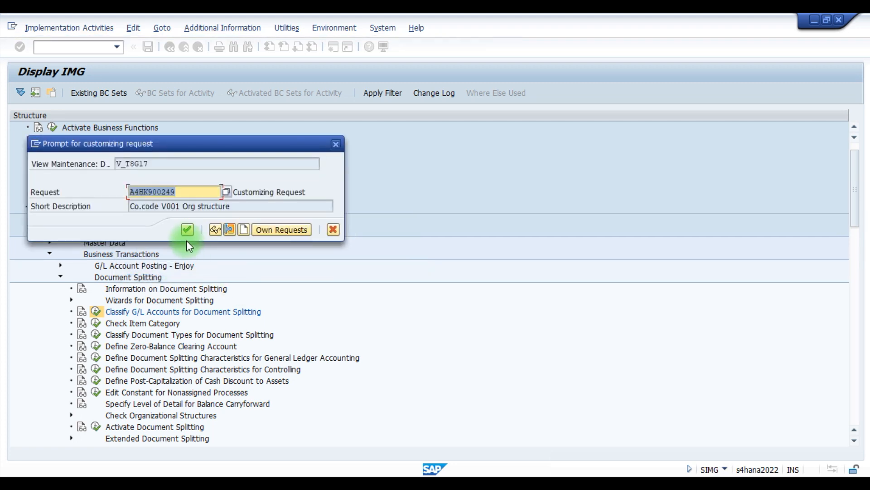
{"action": "left_click", "coordinate": [186, 232]}
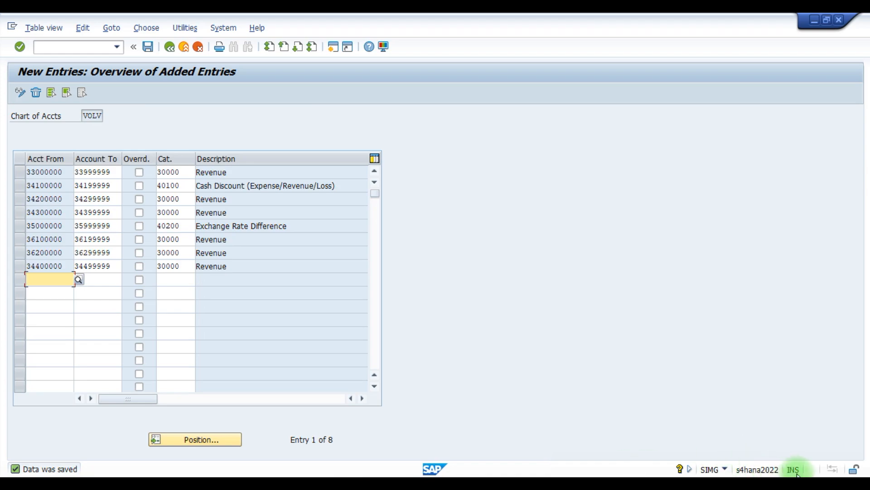
Switch to Excel and copy the From and To accounts of Direct Expenses through Depreciation, cells D38 to E46.
{"action": "key", "text": "alt+Tab"}
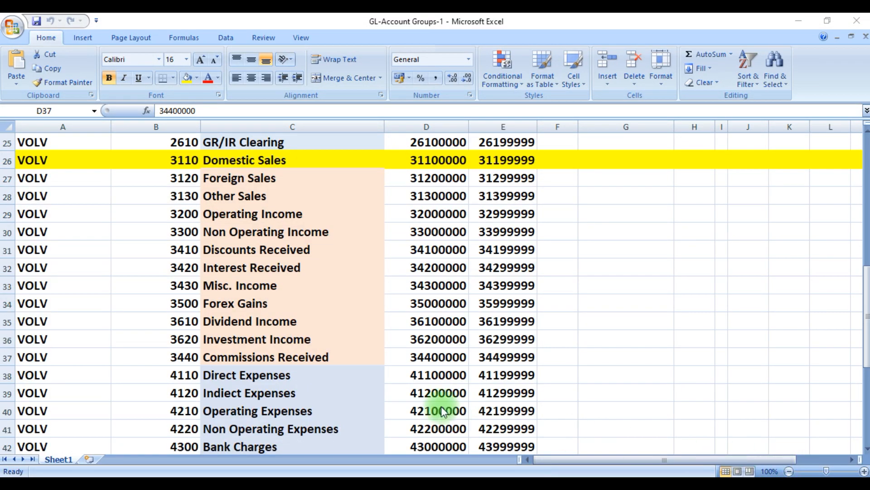
{"action": "left_click_drag", "start_coordinate": [230, 356], "coordinate": [512, 176]}
{"action": "scroll", "coordinate": [396, 276], "scroll_direction": "down", "scroll_amount": 3}
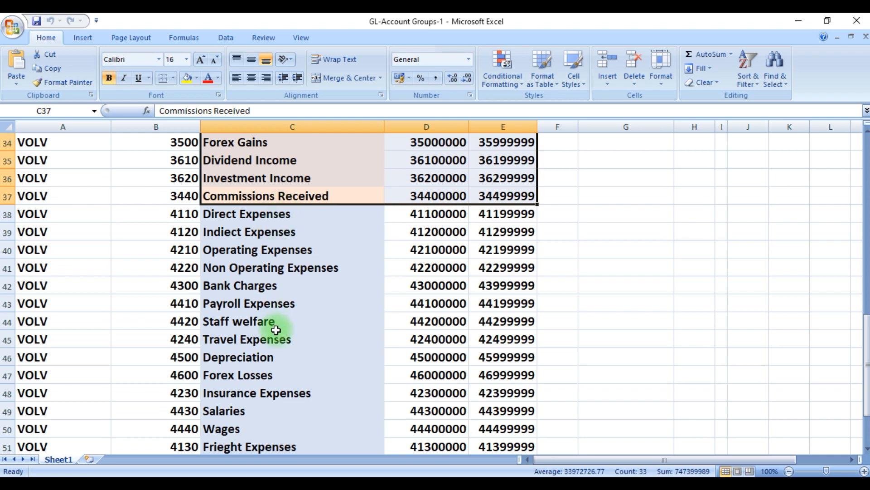
{"action": "left_click_drag", "start_coordinate": [422, 215], "coordinate": [488, 359]}
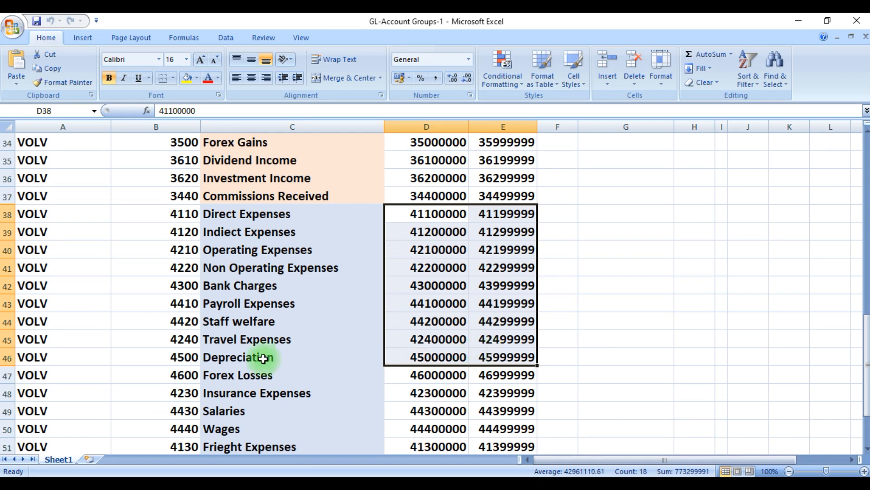
{"action": "key", "text": "ctrl+c"}
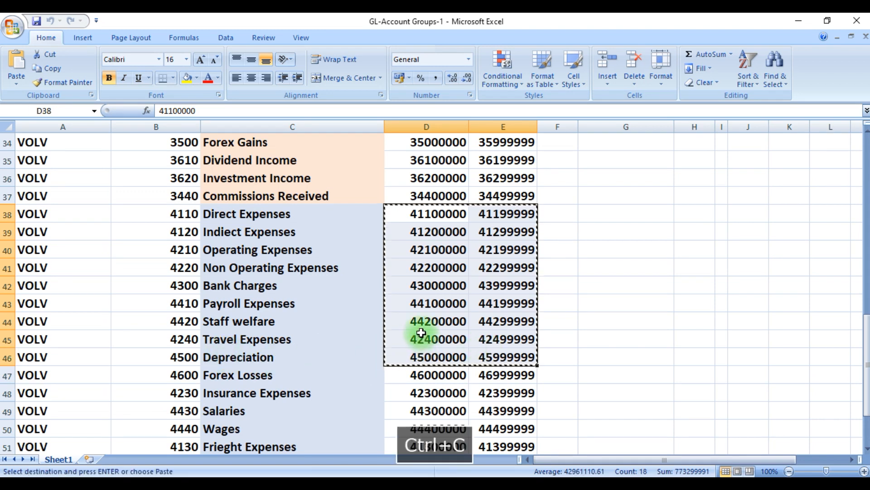
Return to SAP and paste the expense ranges from 41100000 to 45999999 into the empty rows below the saved entries.
{"action": "key", "text": "alt+Tab"}
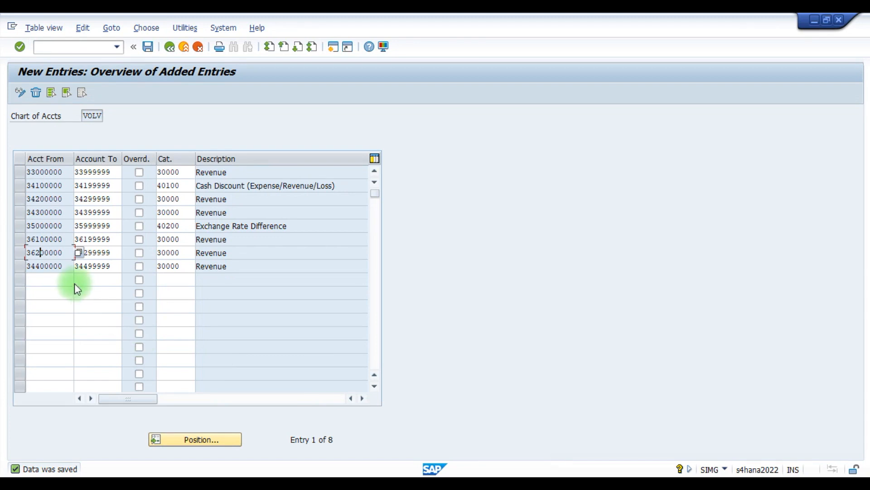
{"action": "scroll", "coordinate": [108, 264], "scroll_direction": "down", "scroll_amount": 1}
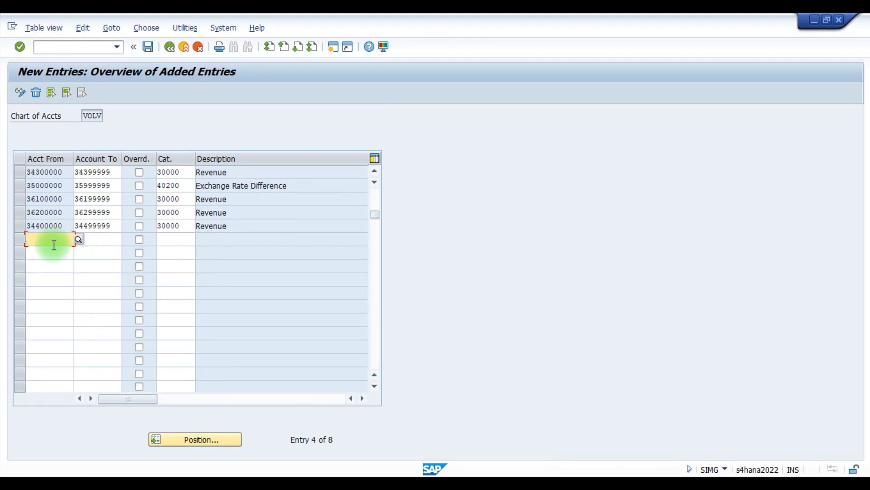
{"action": "key", "text": "ctrl+v"}
{"action": "left_click", "coordinate": [174, 239]}
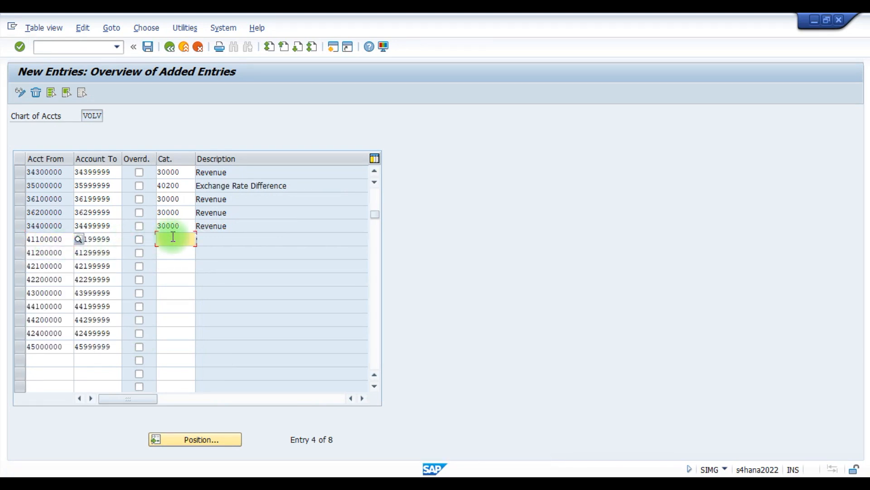
Check the expense account groups in Excel and assign item category 20000 Expense to 41100000 to 41199999 in SAP.
{"action": "left_click", "coordinate": [447, 483]}
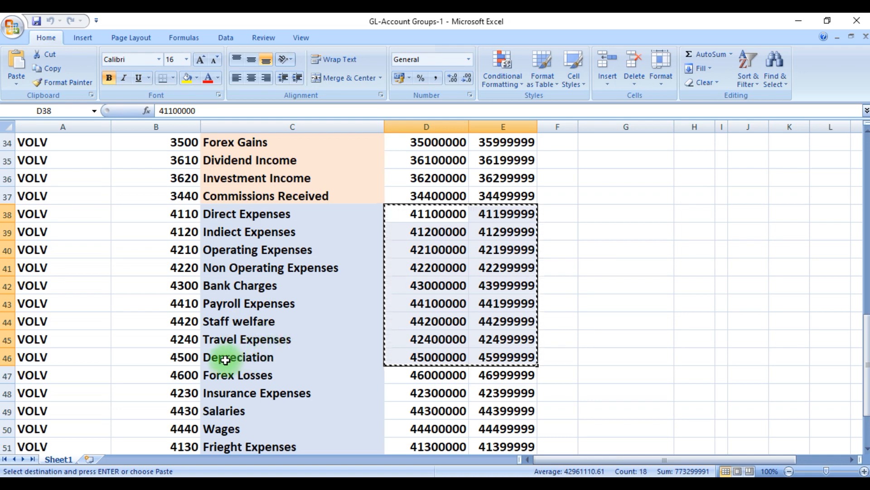
{"action": "left_click", "coordinate": [421, 483]}
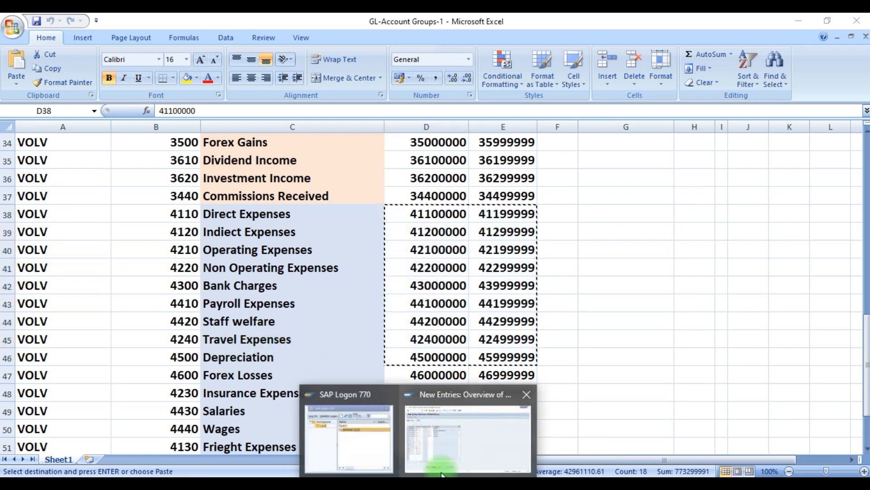
{"action": "left_click", "coordinate": [445, 452]}
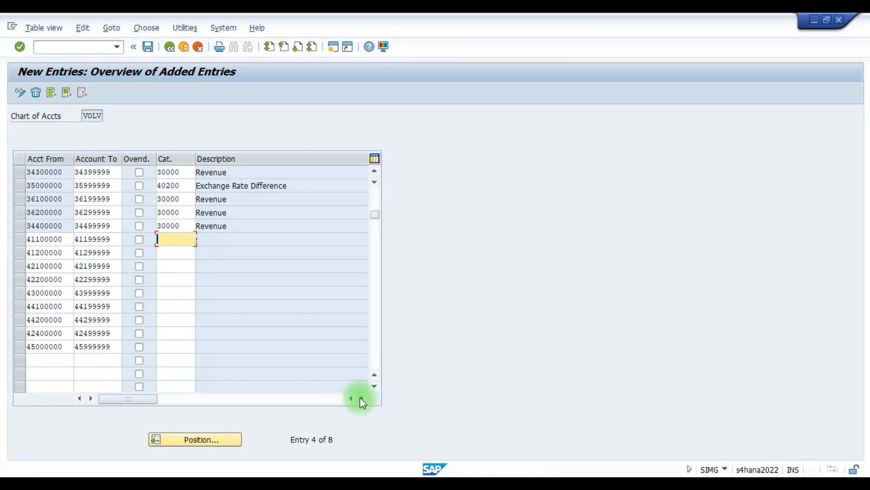
{"action": "left_click", "coordinate": [200, 239]}
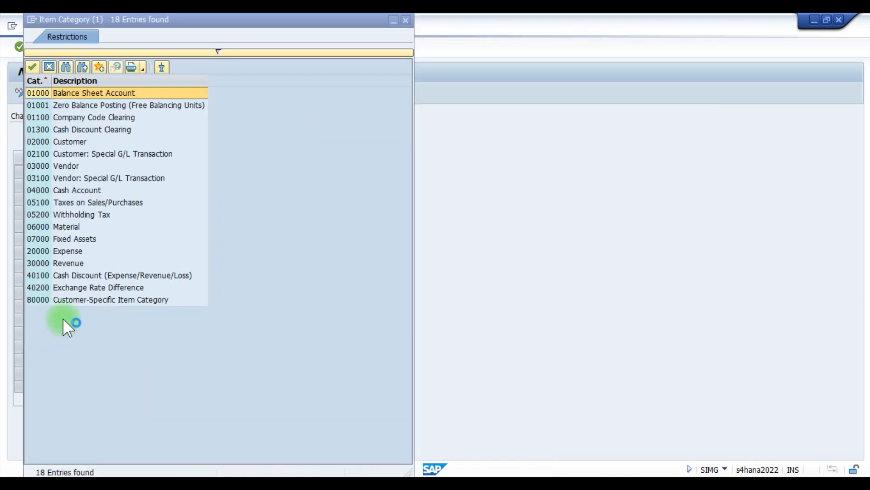
{"action": "left_click", "coordinate": [58, 251]}
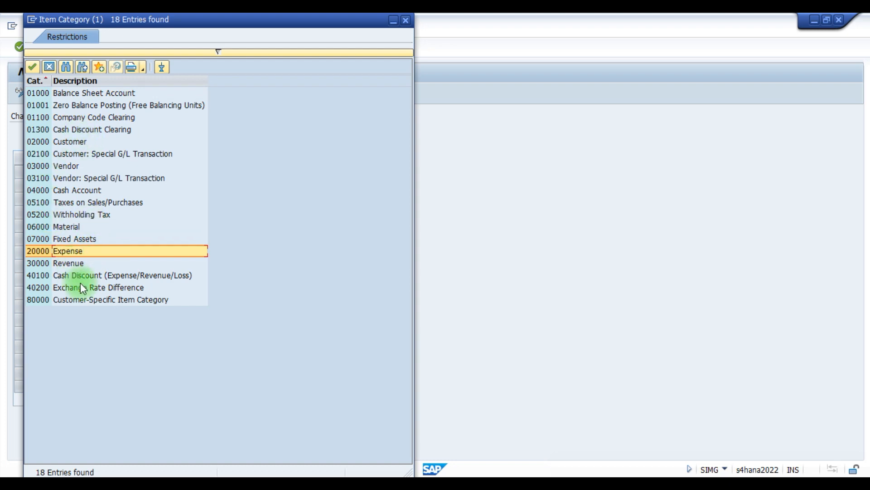
{"action": "double_click", "coordinate": [39, 251]}
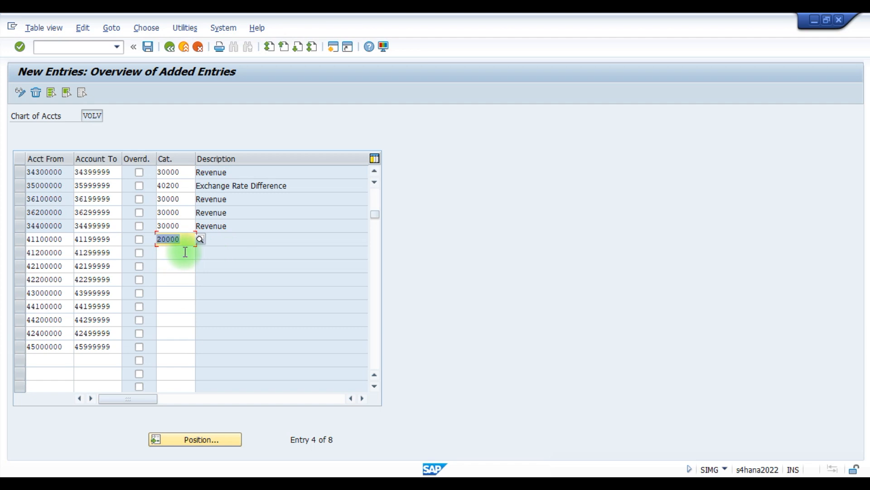
Assign item category 20000 to the remaining expense ranges 41200000 to 45999999 and save, accepting the customizing check messages and confirming the changes.
{"action": "key", "text": "ctrl+c"}
{"action": "key", "text": "ctrl+v"}
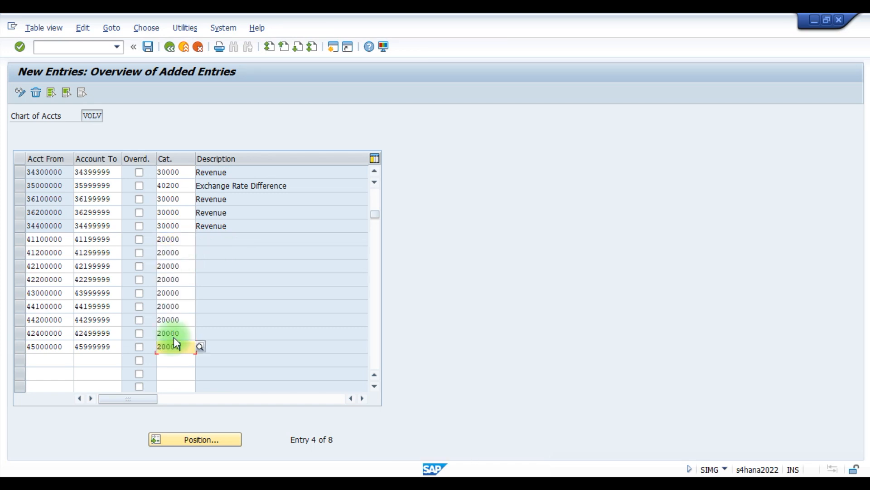
{"action": "key", "text": "Return"}
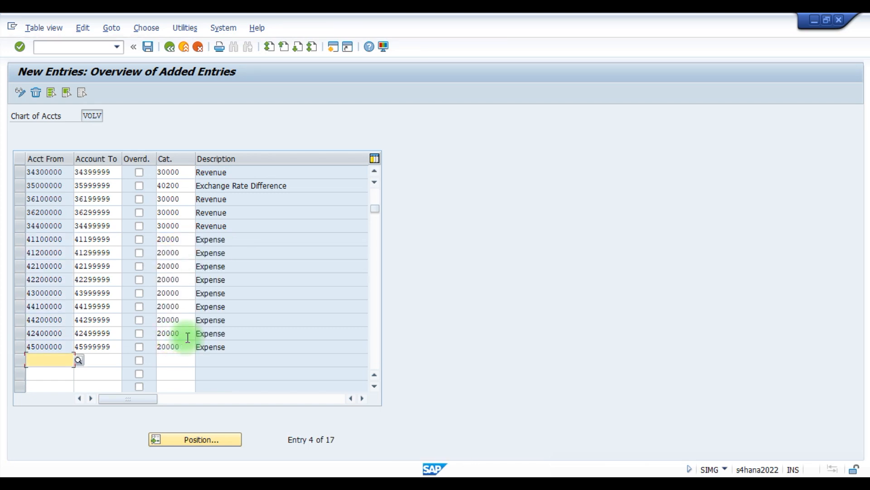
{"action": "key", "text": "ctrl+s"}
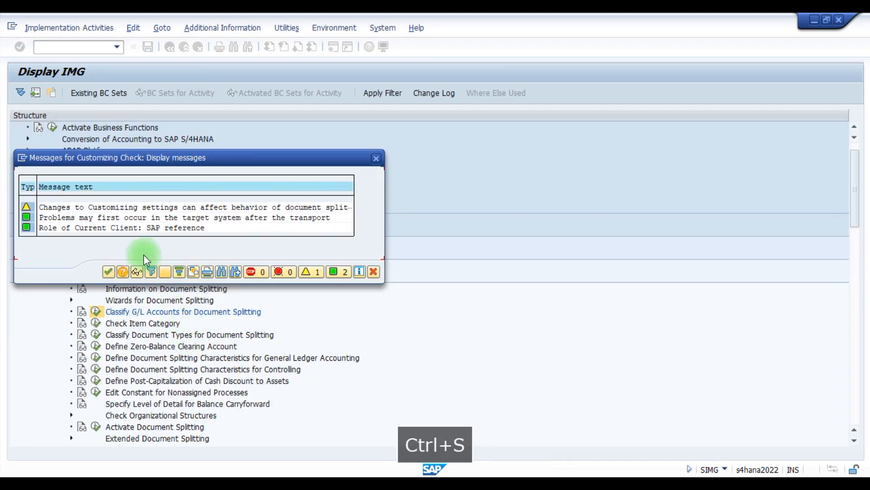
{"action": "left_click", "coordinate": [109, 271]}
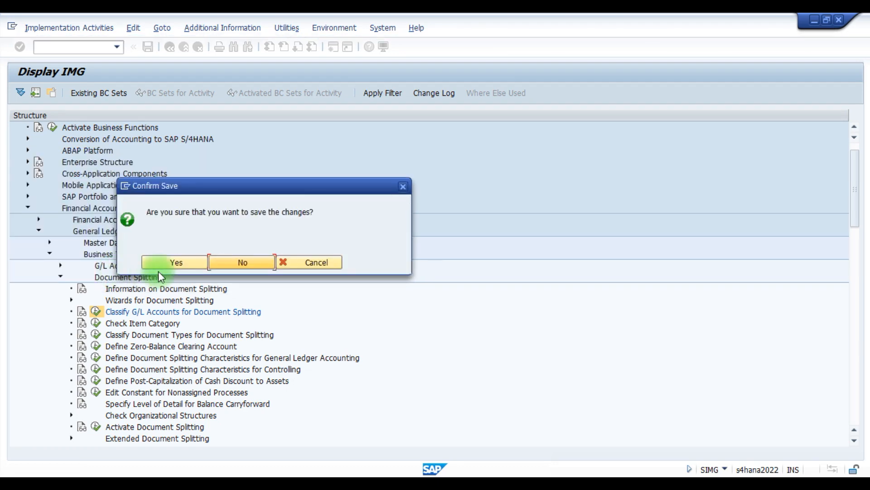
{"action": "left_click", "coordinate": [179, 262]}
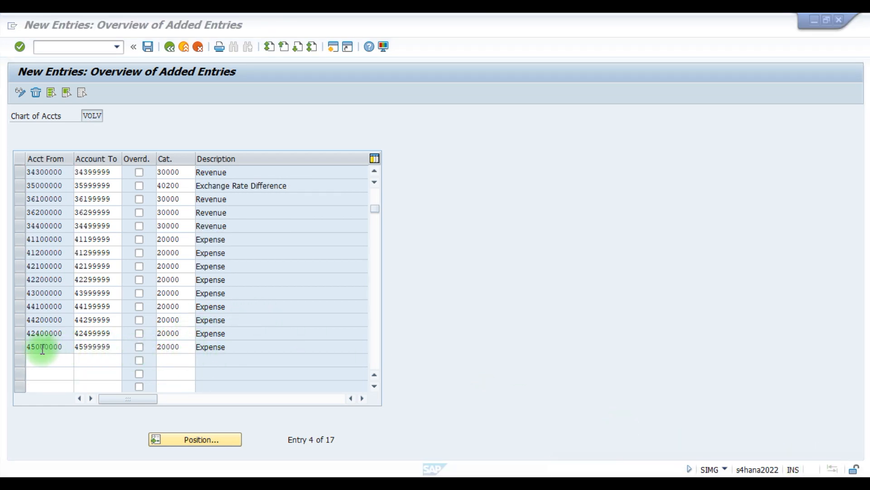
Switch to Excel and copy the From and To accounts of Forex Losses, cells D47 to E47.
{"action": "left_click_drag", "start_coordinate": [39, 351], "coordinate": [58, 351]}
{"action": "key", "text": "alt+Tab"}
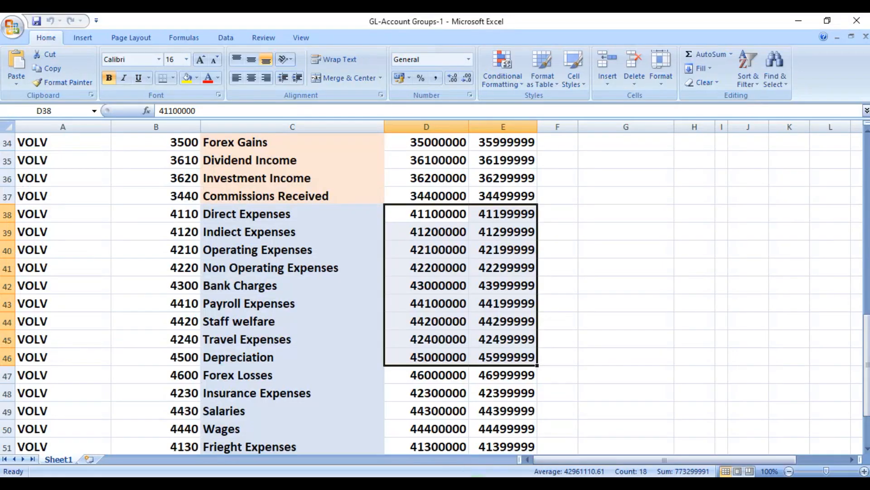
{"action": "left_click", "coordinate": [299, 377]}
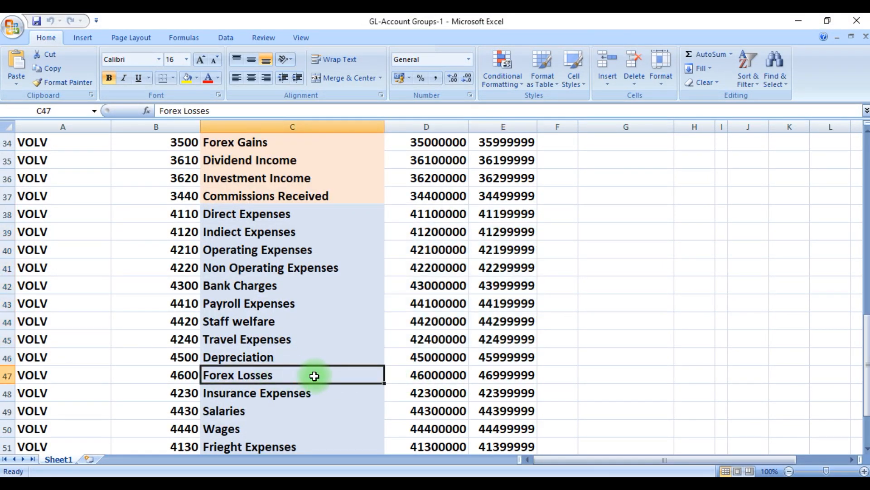
{"action": "scroll", "coordinate": [317, 375], "scroll_direction": "down", "scroll_amount": 2}
{"action": "left_click_drag", "start_coordinate": [417, 270], "coordinate": [491, 267]}
{"action": "key", "text": "ctrl+c"}
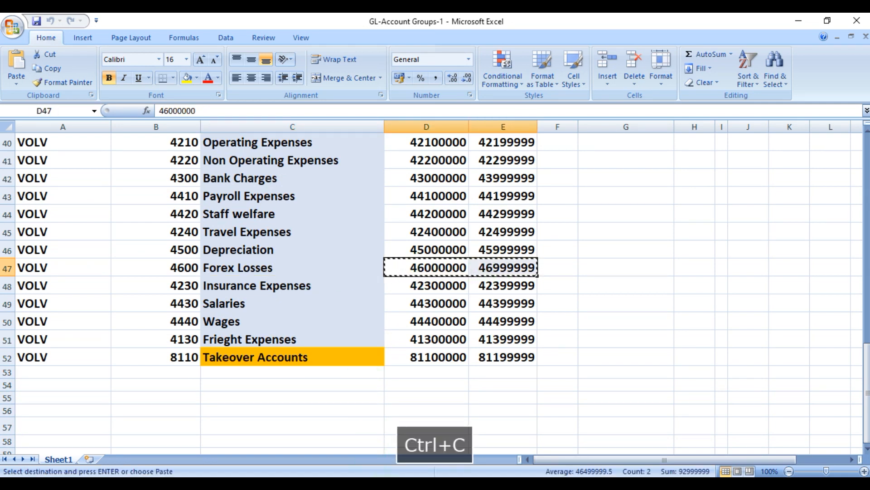
Return to SAP, paste the range 46000000 to 46999999 into the first empty row, and assign item category 40200 Exchange Rate Difference.
{"action": "left_click", "coordinate": [447, 460]}
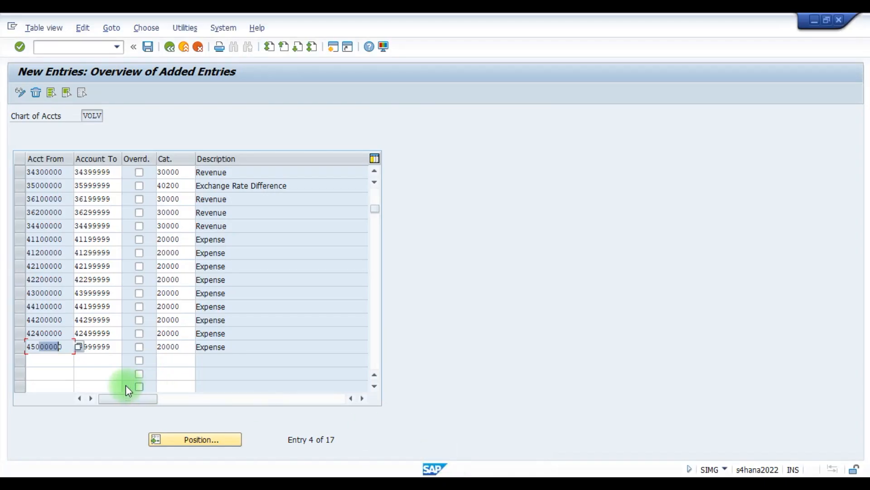
{"action": "left_click", "coordinate": [59, 361]}
{"action": "key", "text": "ctrl+v"}
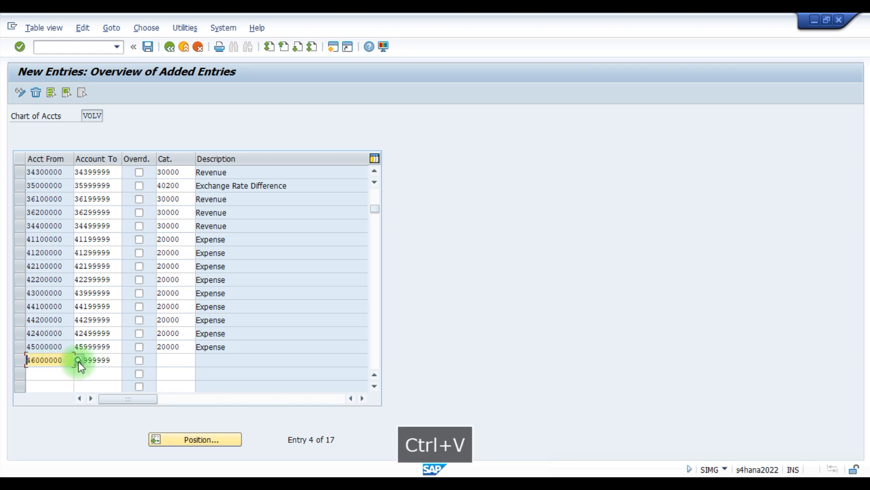
{"action": "left_click", "coordinate": [194, 361]}
{"action": "key", "text": "F4"}
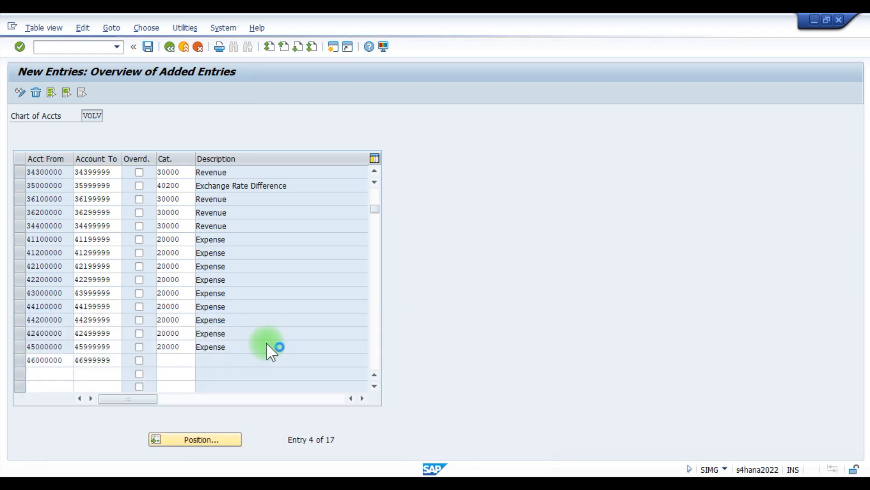
{"action": "left_click", "coordinate": [119, 279]}
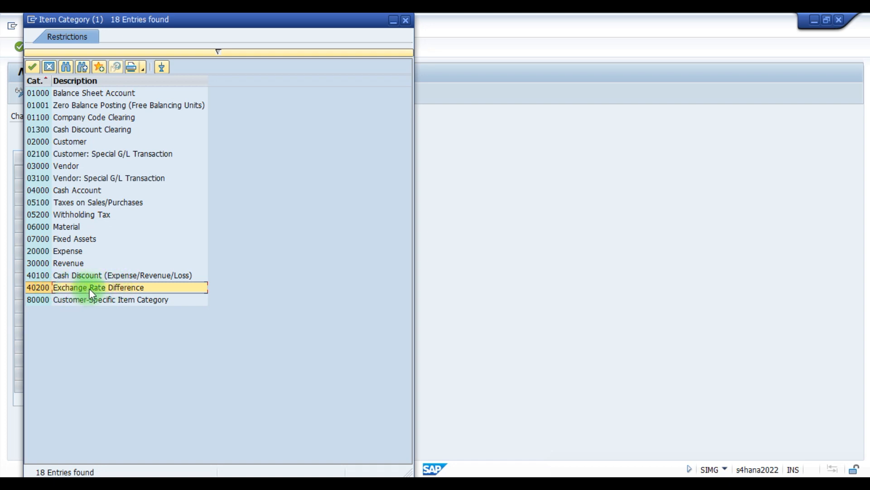
{"action": "double_click", "coordinate": [40, 287]}
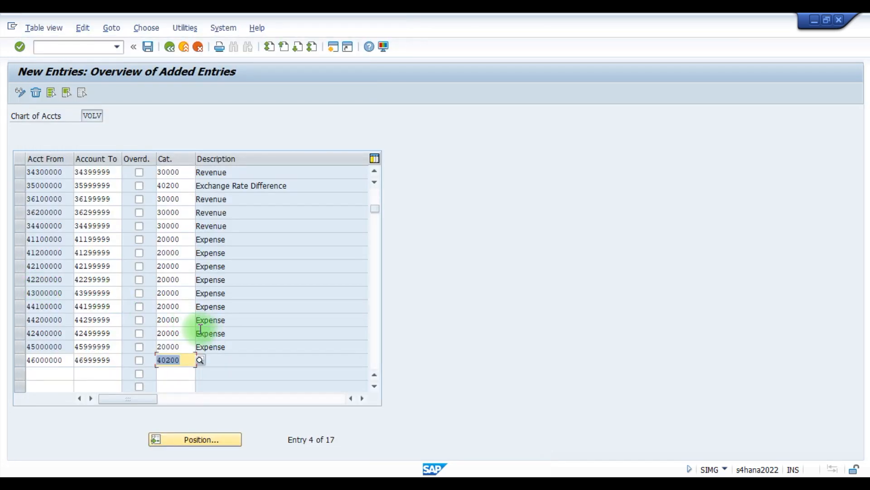
{"action": "key", "text": "Return"}
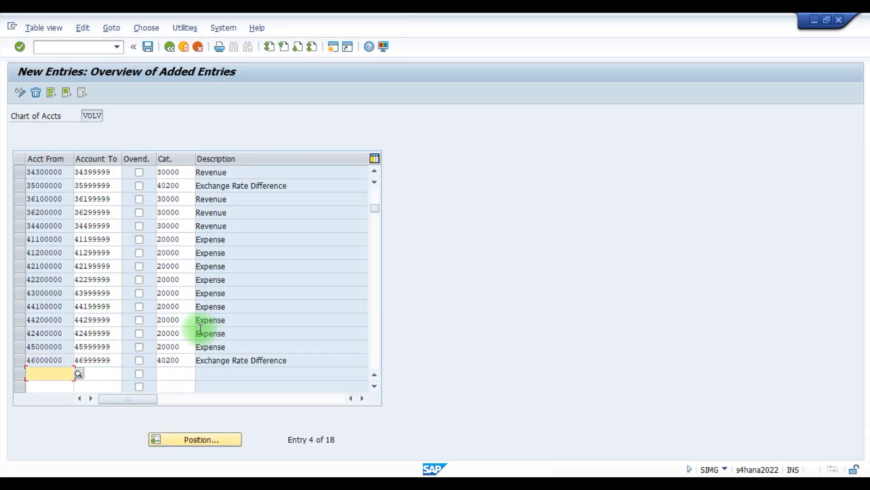
{"action": "left_click", "coordinate": [183, 186]}
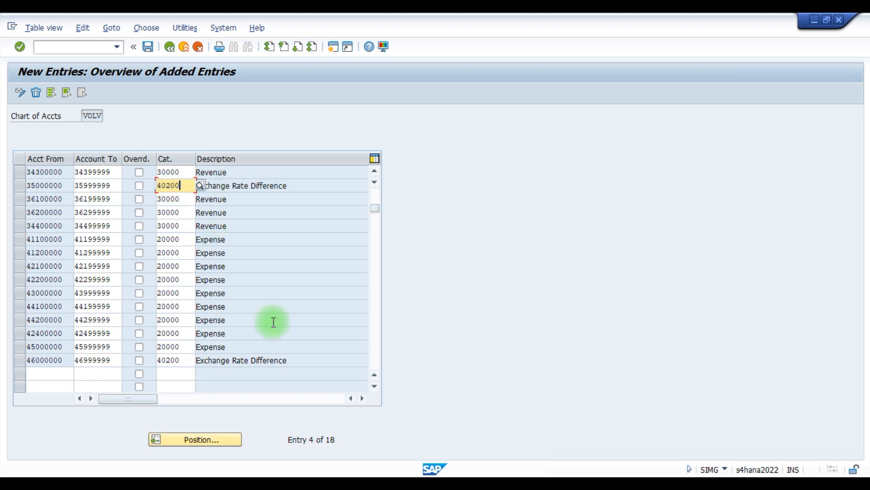
{"action": "left_click", "coordinate": [233, 359]}
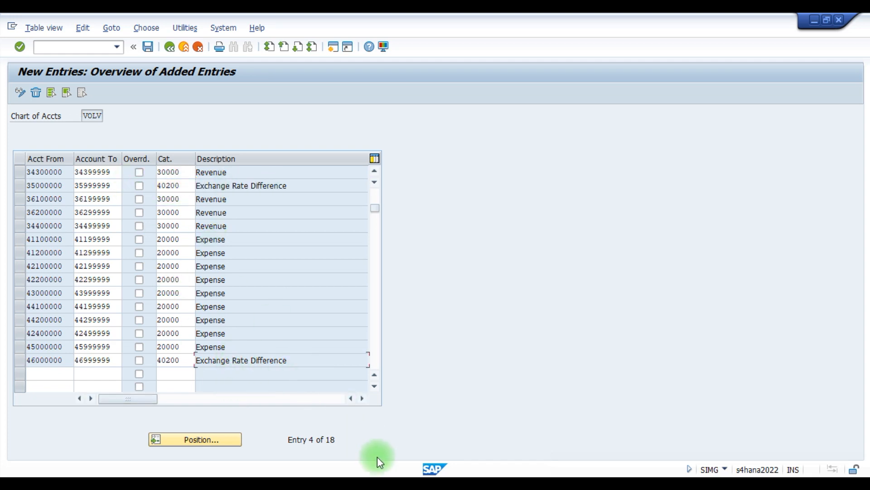
Switch to Excel and copy the From and To accounts of Insurance Expenses through Frieght Expenses, cells D48 to E51.
{"action": "left_click", "coordinate": [429, 483]}
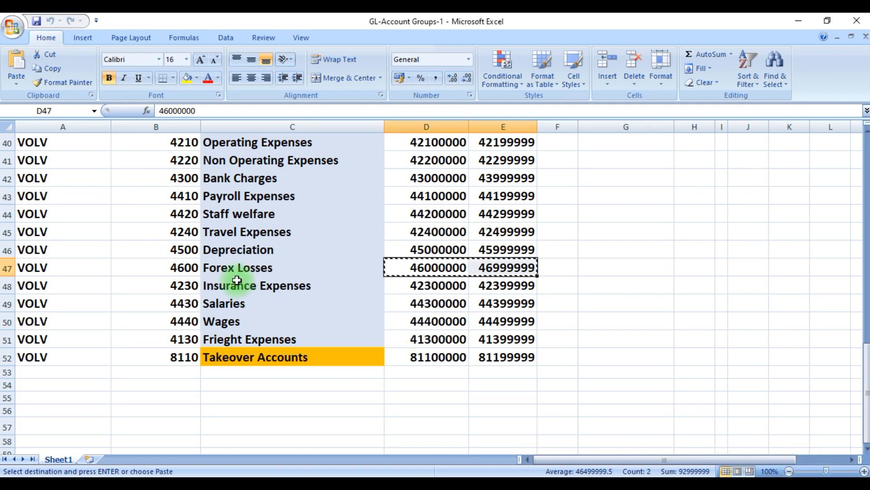
{"action": "left_click", "coordinate": [277, 284]}
{"action": "key", "text": "Escape"}
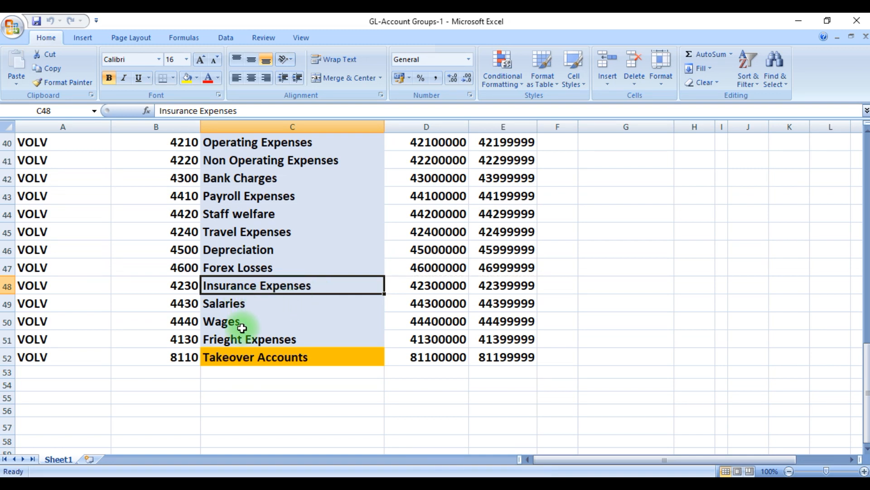
{"action": "left_click_drag", "start_coordinate": [431, 292], "coordinate": [476, 336]}
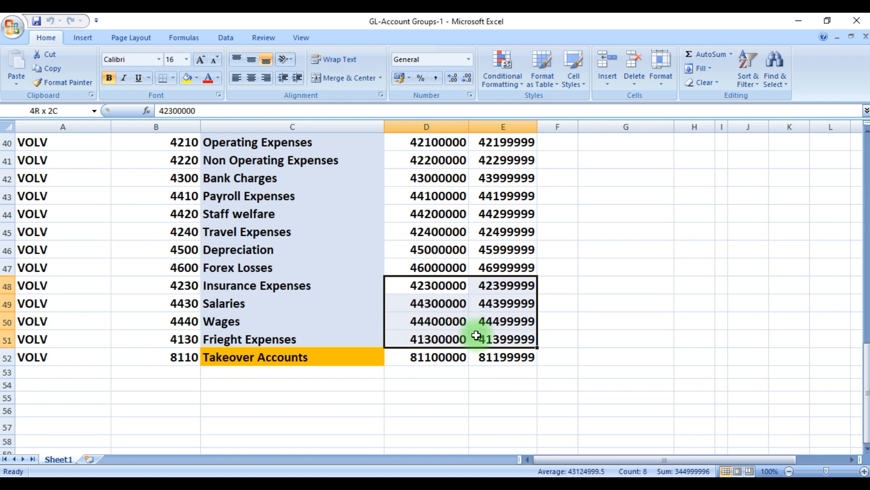
{"action": "key", "text": "ctrl+c"}
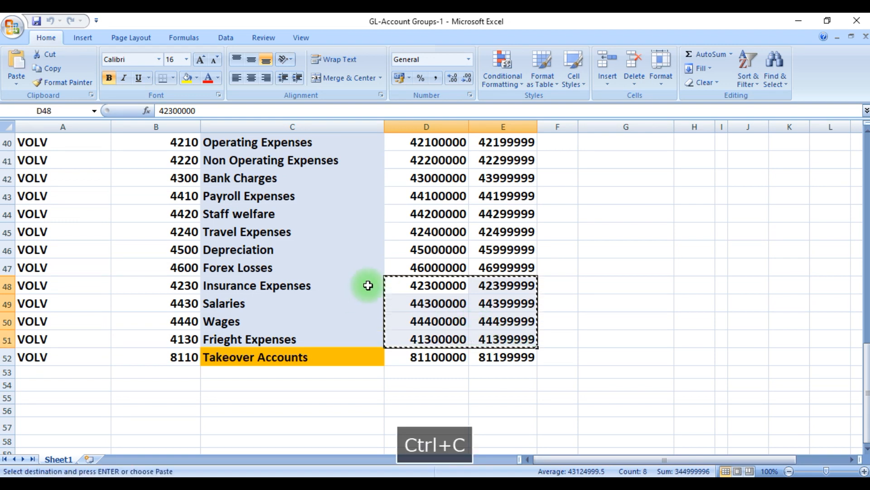
Paste the four expense ranges into the empty SAP rows, then copy Excel cells E48 to E51 separately into their Account To fields.
{"action": "left_click", "coordinate": [437, 442]}
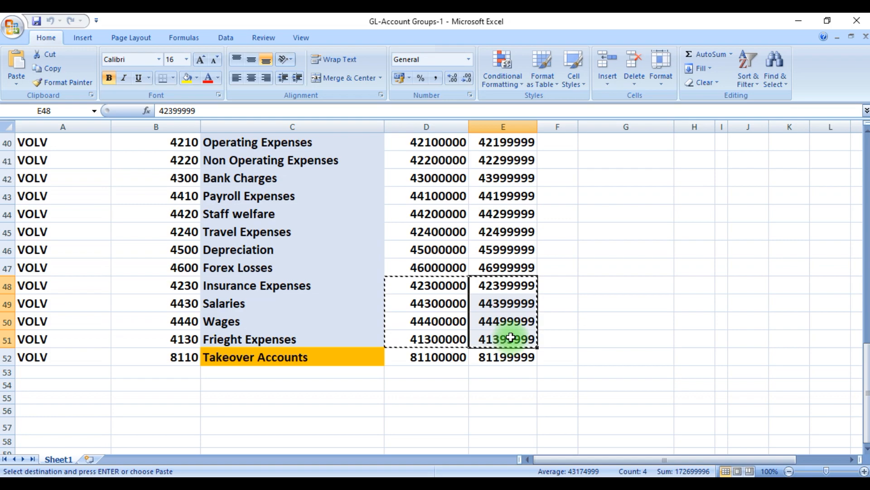
{"action": "key", "text": "ctrl+c"}
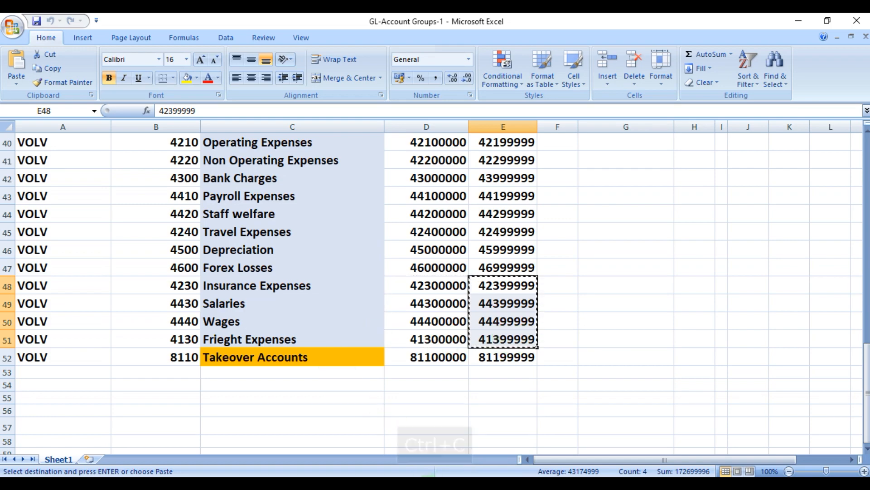
{"action": "mouse_move", "coordinate": [306, 431]}
{"action": "left_click", "coordinate": [467, 438]}
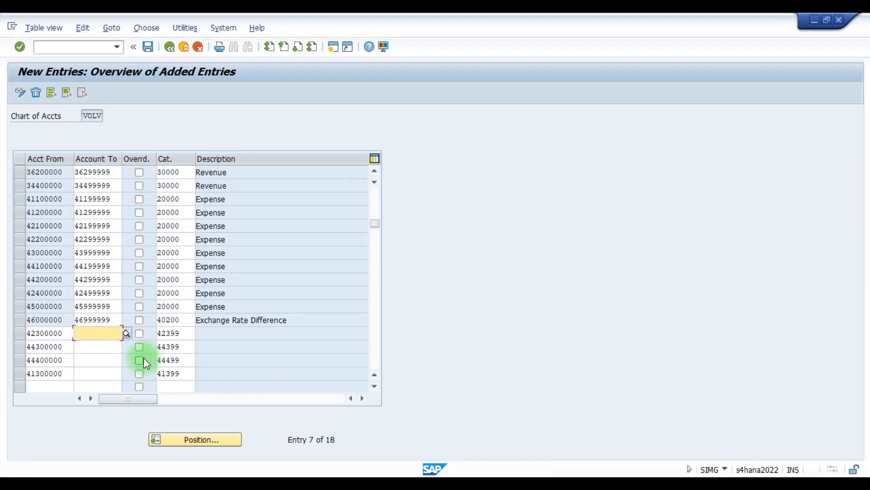
{"action": "key", "text": "ctrl+v"}
{"action": "left_click", "coordinate": [178, 333]}
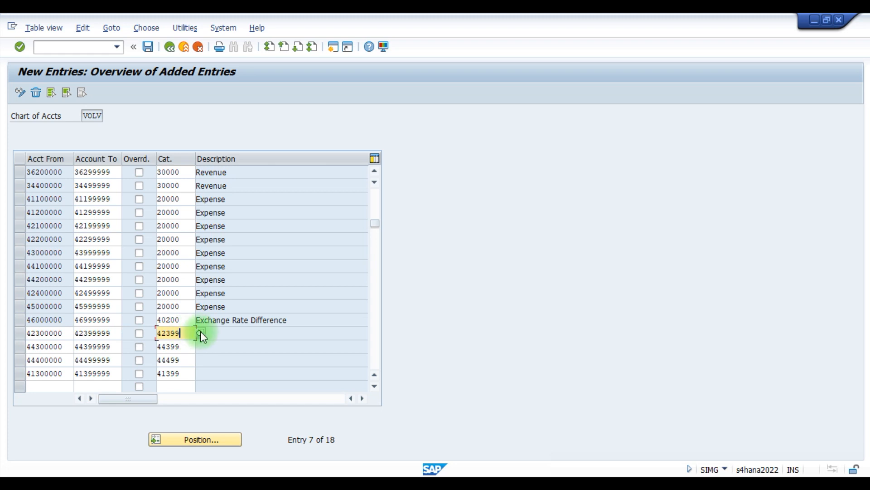
{"action": "left_click", "coordinate": [168, 306]}
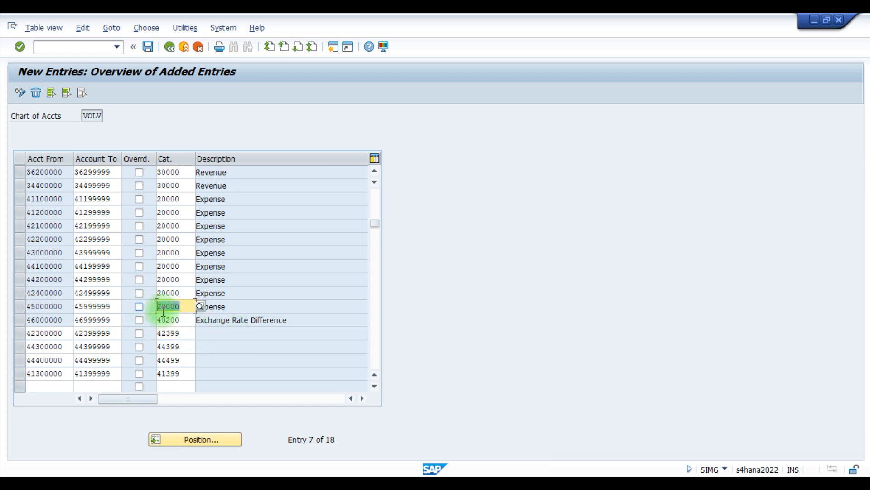
{"action": "key", "text": "ctrl+c"}
{"action": "key", "text": "Tab"}
{"action": "key", "text": "Tab"}
{"action": "key", "text": "Tab"}
{"action": "key", "text": "Tab"}
{"action": "key", "text": "Tab"}
{"action": "key", "text": "Tab"}
{"action": "key", "text": "Tab"}
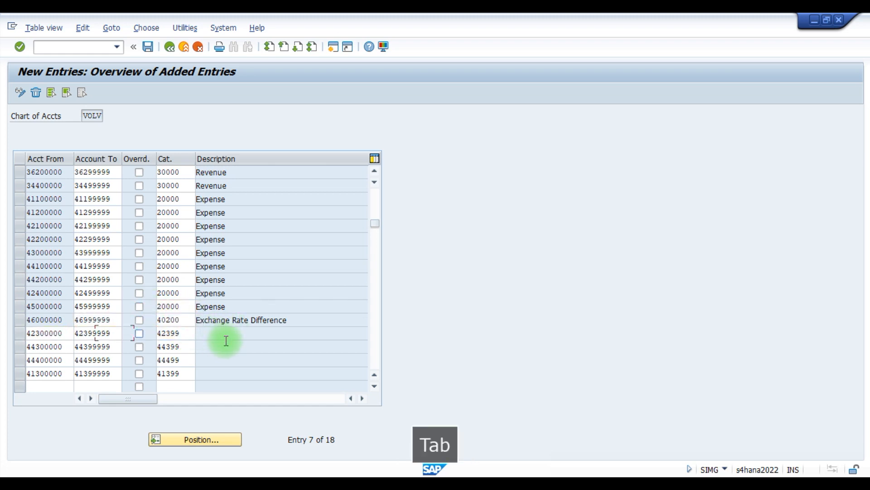
{"action": "key", "text": "ctrl+c"}
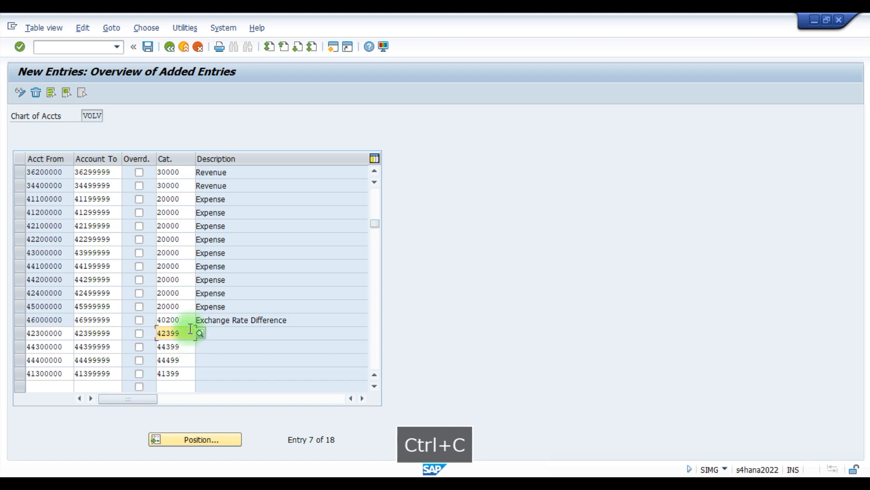
Copy item category 20000 from the 45000000 row to the ranges starting at 42300000, 44300000, 44400000 and 41300000, and validate them.
{"action": "left_click", "coordinate": [159, 306]}
{"action": "key", "text": "ctrl+c"}
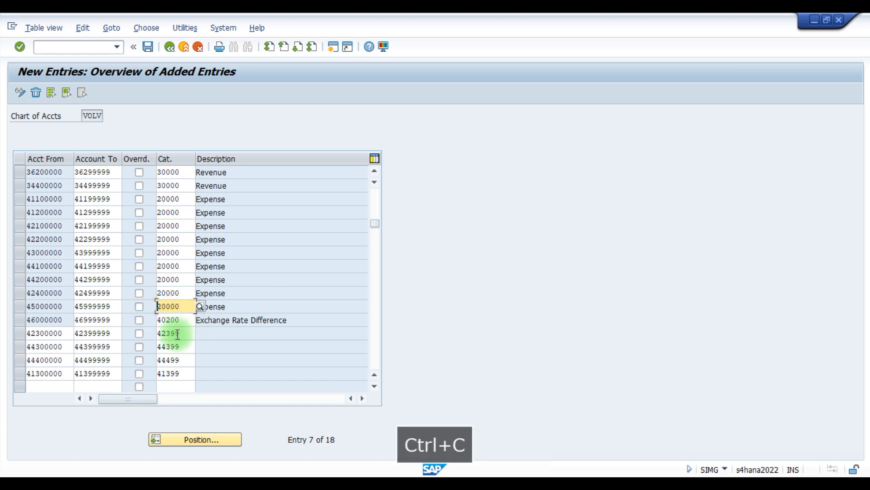
{"action": "left_click_drag", "start_coordinate": [181, 333], "coordinate": [149, 334]}
{"action": "key", "text": "ctrl+v"}
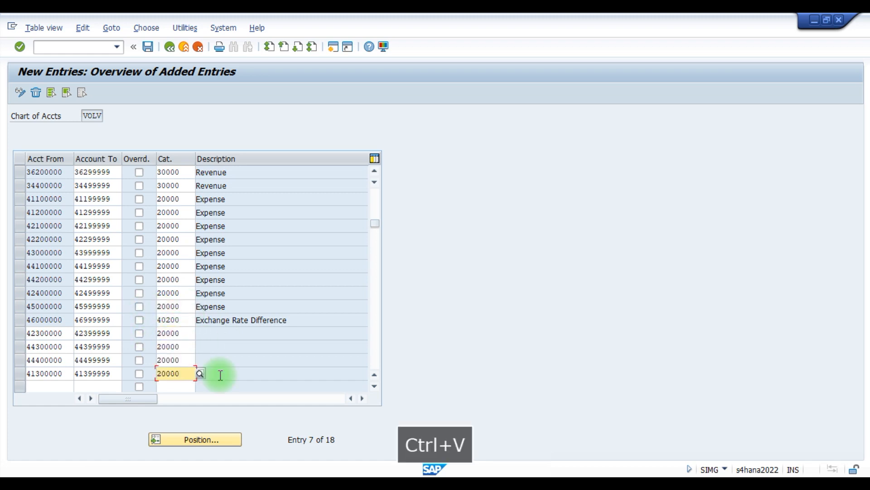
{"action": "key", "text": "Return"}
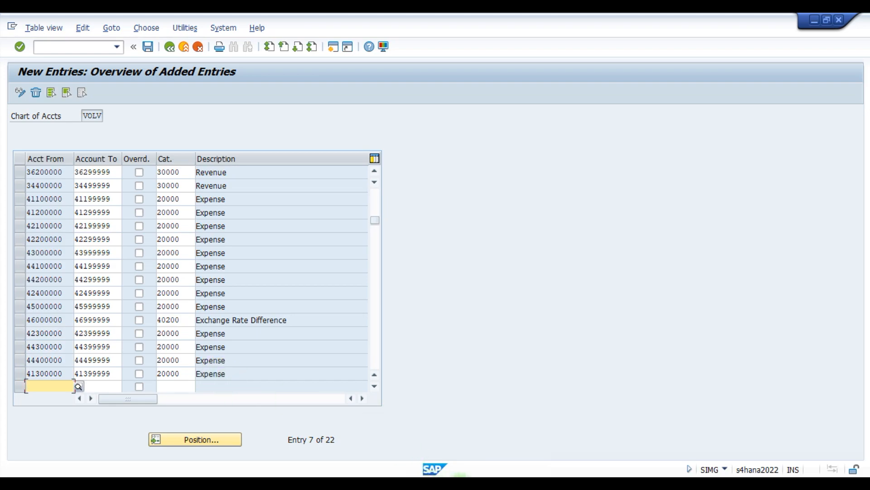
Switch to Excel and copy the From and To accounts of Takeover Accounts, cells D52 to E52.
{"action": "key", "text": "alt+Tab"}
{"action": "left_click", "coordinate": [283, 357]}
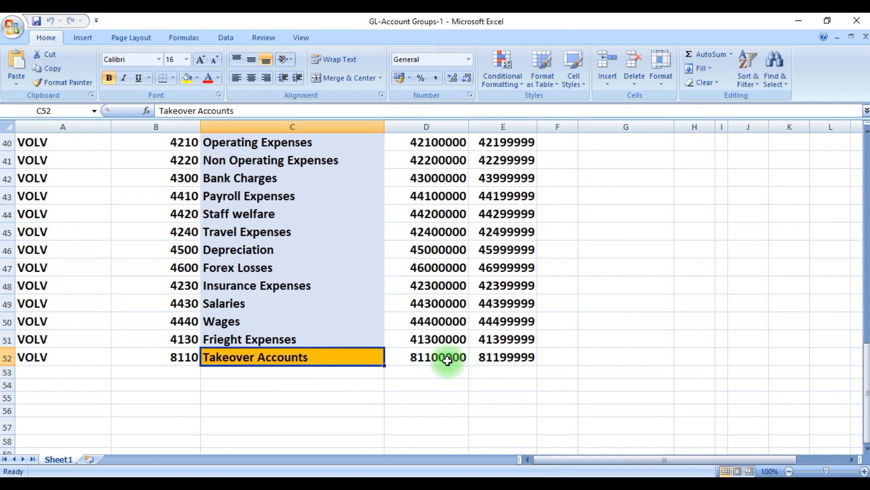
{"action": "left_click_drag", "start_coordinate": [434, 359], "coordinate": [501, 357]}
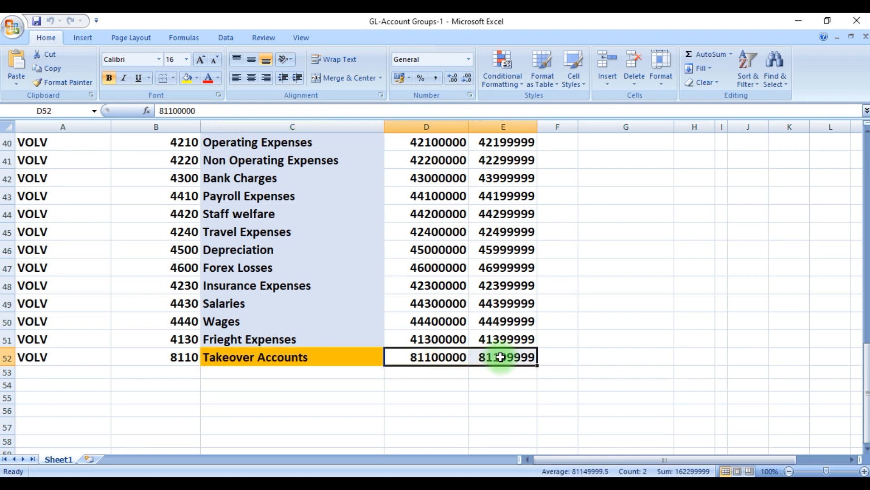
{"action": "key", "text": "ctrl+c"}
Switch to SAP and paste the copied Takeover Accounts range, 81100000 to 81199999, into the first empty row.
{"action": "key", "text": "alt+Tab"}
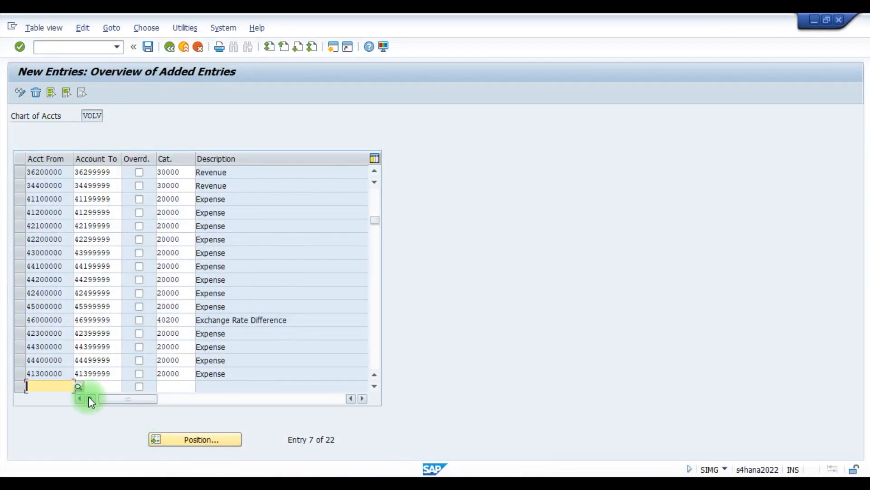
{"action": "key", "text": "ctrl+v"}
{"action": "left_click", "coordinate": [114, 387]}
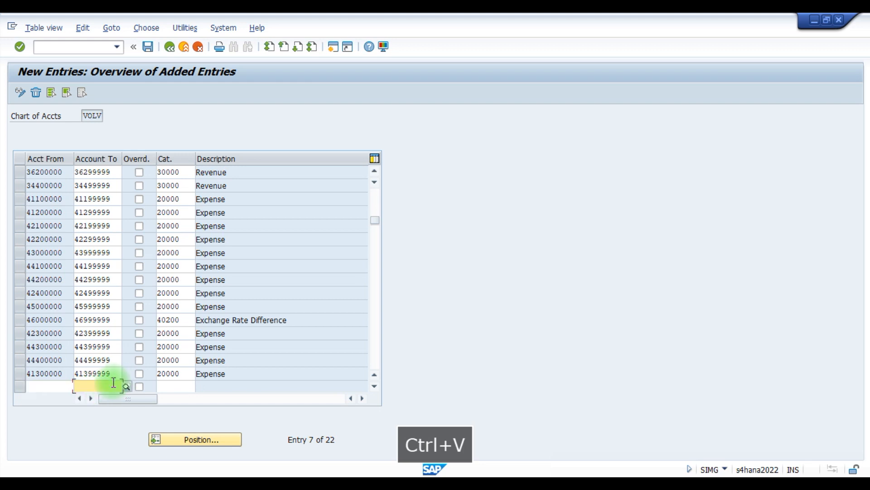
{"action": "scroll", "coordinate": [365, 382], "scroll_direction": "down", "scroll_amount": 1}
{"action": "left_click", "coordinate": [58, 353]}
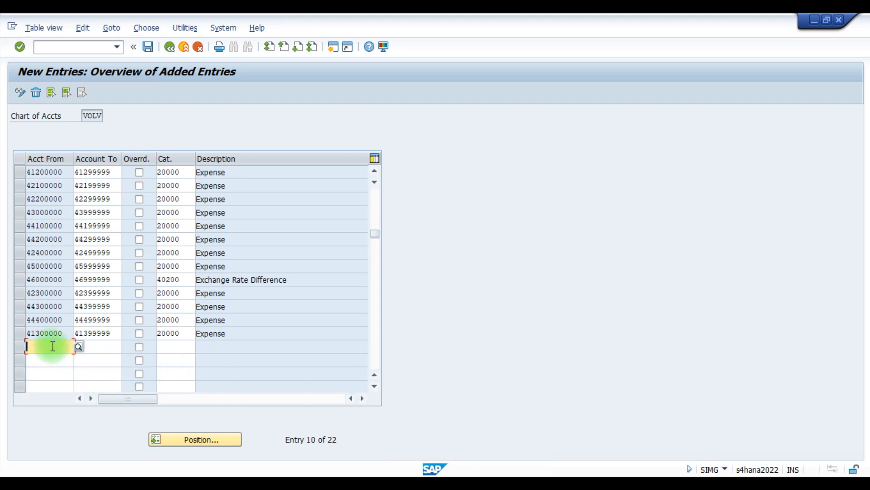
{"action": "key", "text": "ctrl+v"}
Assign item category 01000, Balance Sheet Account, to the range starting at 81100000 and validate the entry.
{"action": "left_click", "coordinate": [172, 347]}
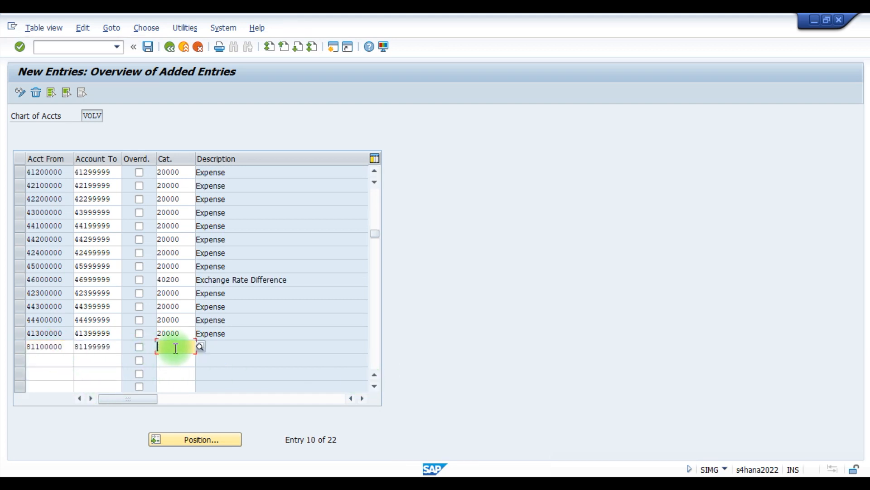
{"action": "left_click", "coordinate": [202, 347]}
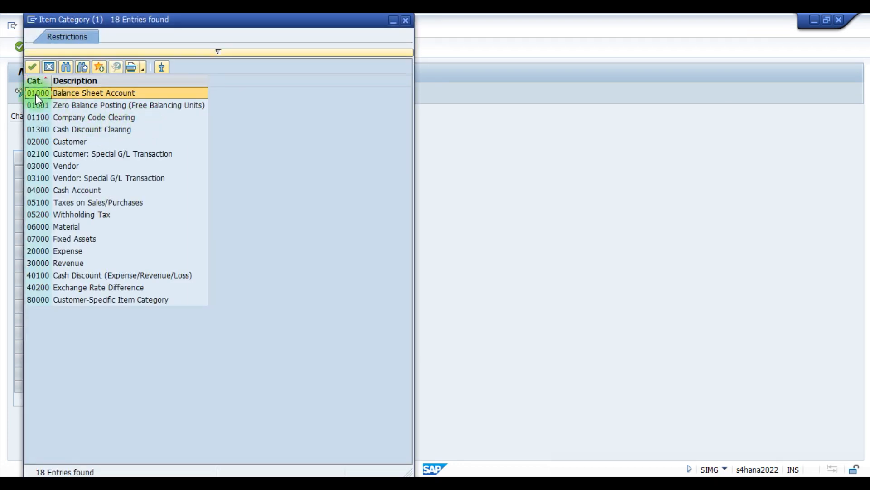
{"action": "double_click", "coordinate": [35, 94]}
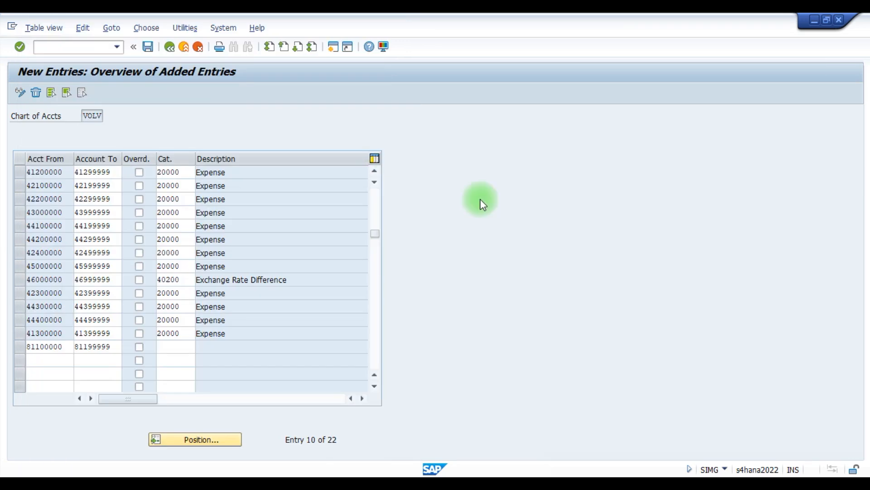
{"action": "key", "text": "Return"}
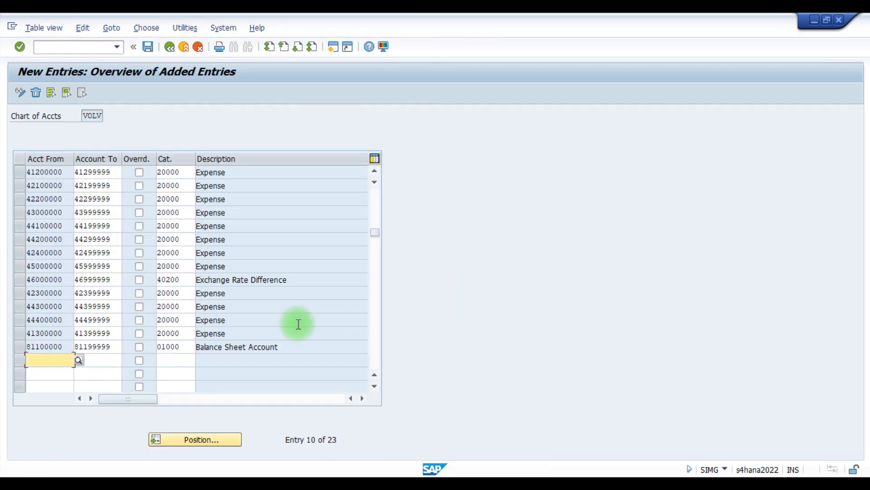
{"action": "key", "text": "Return"}
Save the new G/L account classifications, accept the customizing check messages, confirm saving, and return to the IMG structure.
{"action": "scroll", "coordinate": [229, 296], "scroll_direction": "up", "scroll_amount": 2}
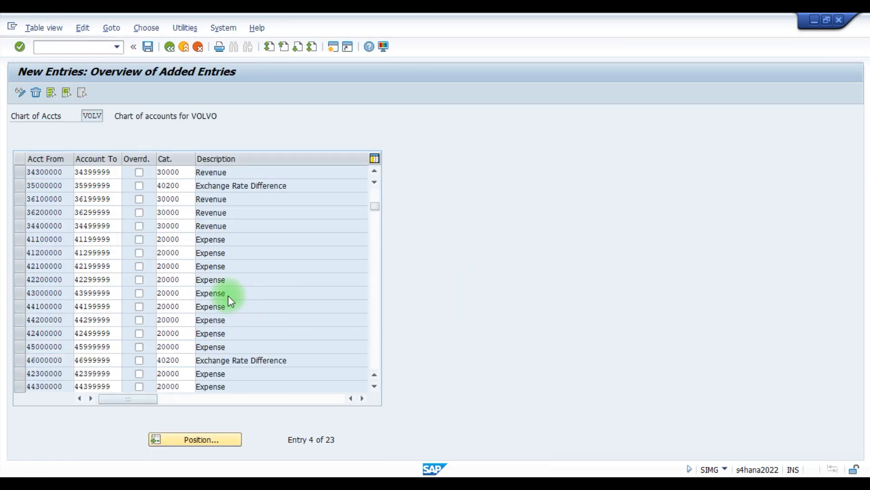
{"action": "left_click", "coordinate": [147, 47]}
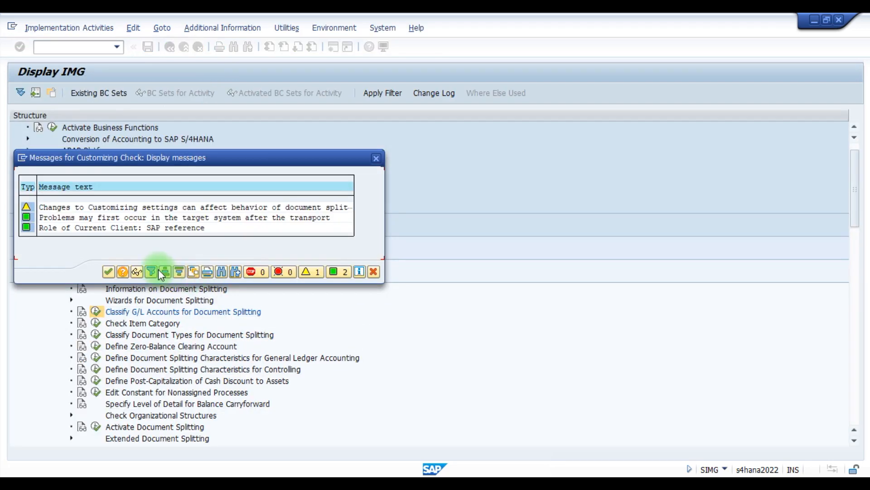
{"action": "left_click", "coordinate": [111, 270]}
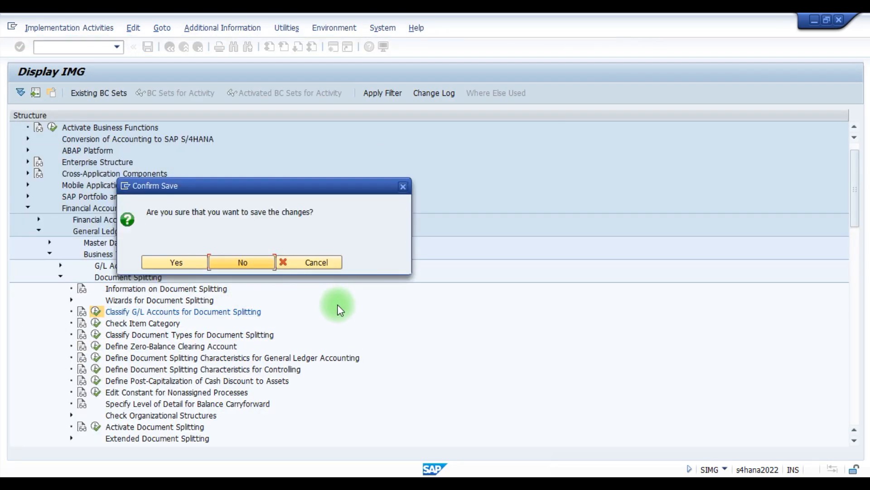
{"action": "left_click", "coordinate": [181, 266]}
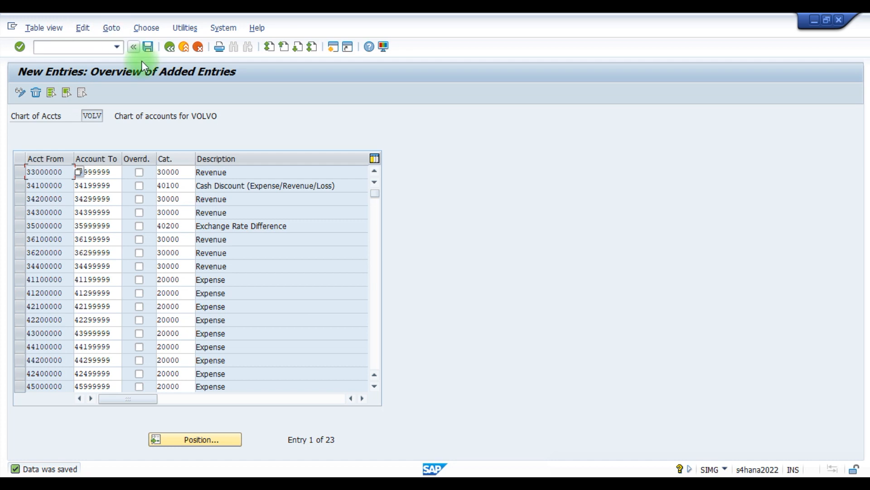
{"action": "left_click", "coordinate": [170, 48]}
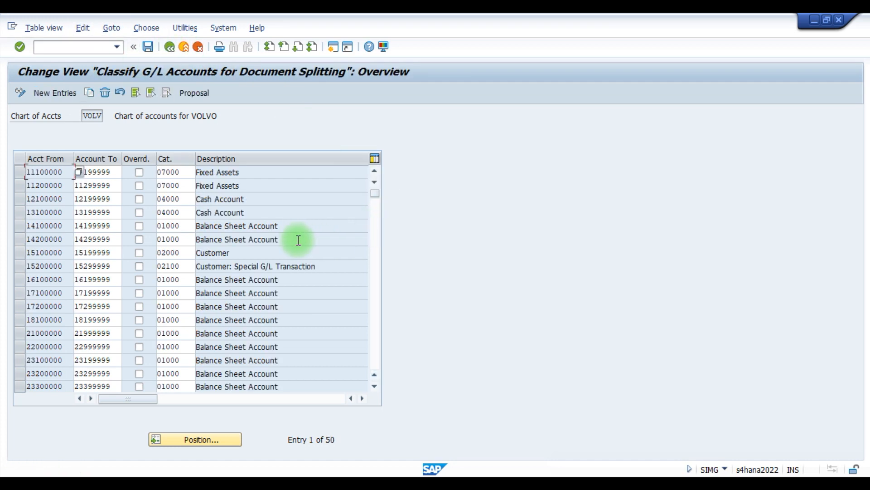
{"action": "left_click", "coordinate": [169, 47]}
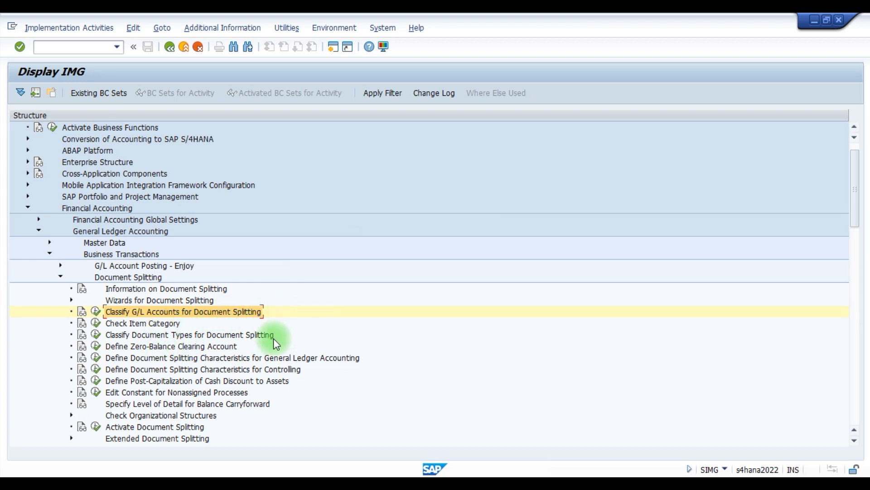
Open the Classify Document Types for Document Splitting activity under Document Splitting.
{"action": "left_click", "coordinate": [156, 336]}
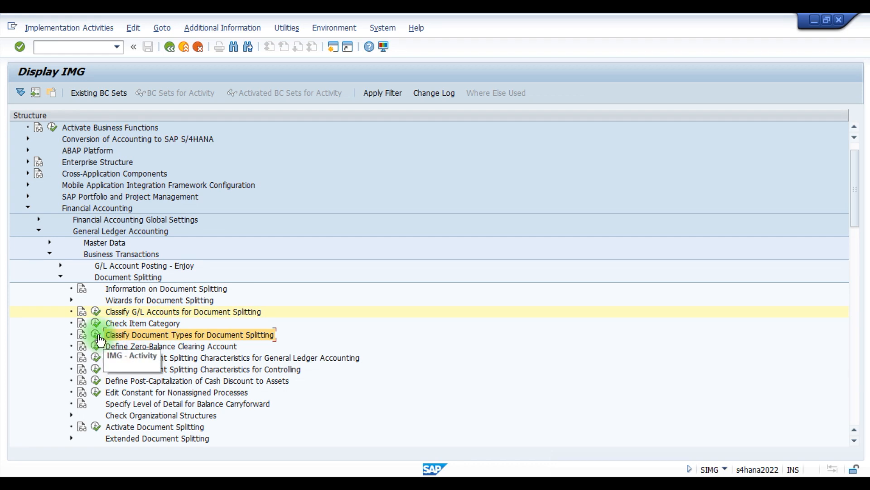
{"action": "left_click", "coordinate": [135, 316]}
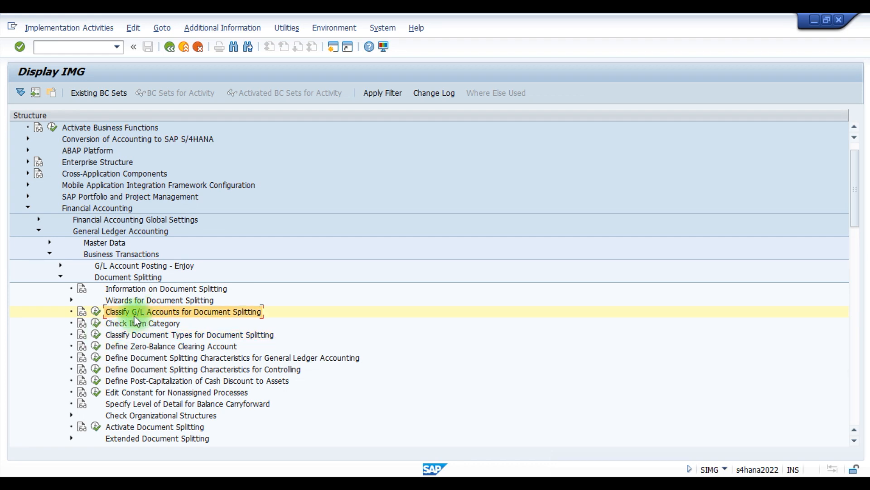
{"action": "left_click", "coordinate": [150, 336]}
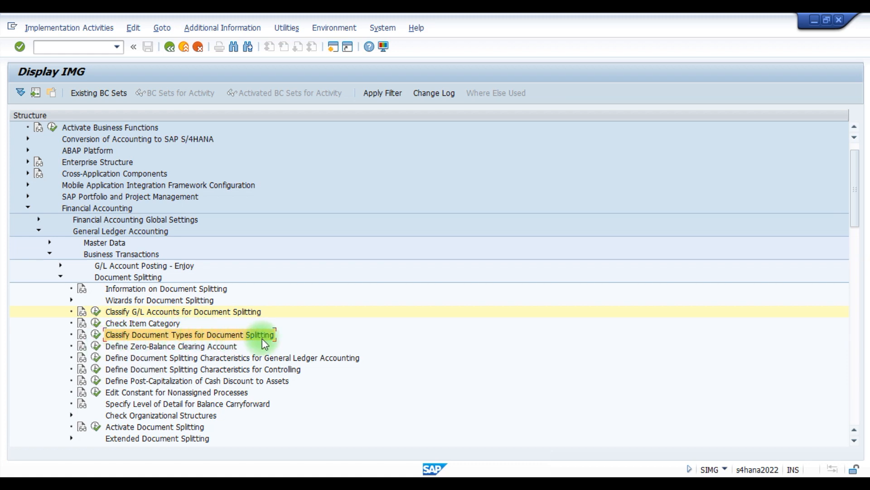
{"action": "left_click", "coordinate": [96, 334]}
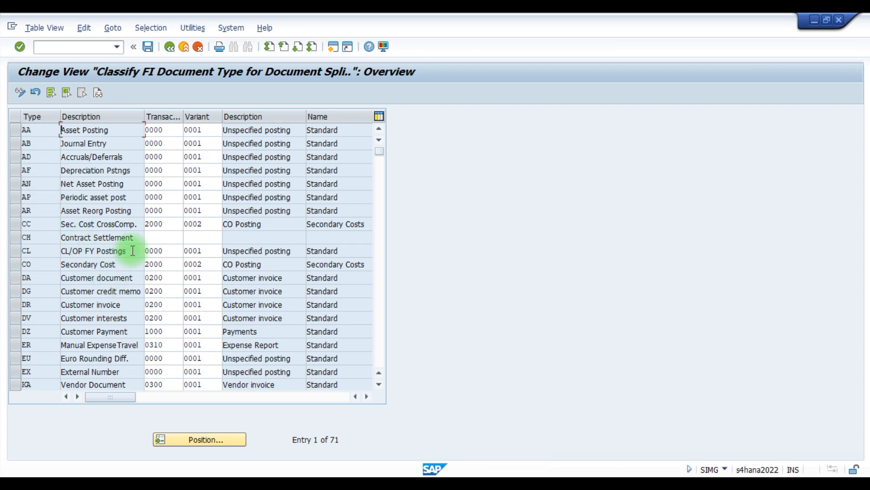
Examine the business transactions and variants assigned to the FI document types, from AA through the S types, and return to the IMG.
{"action": "left_click", "coordinate": [43, 132]}
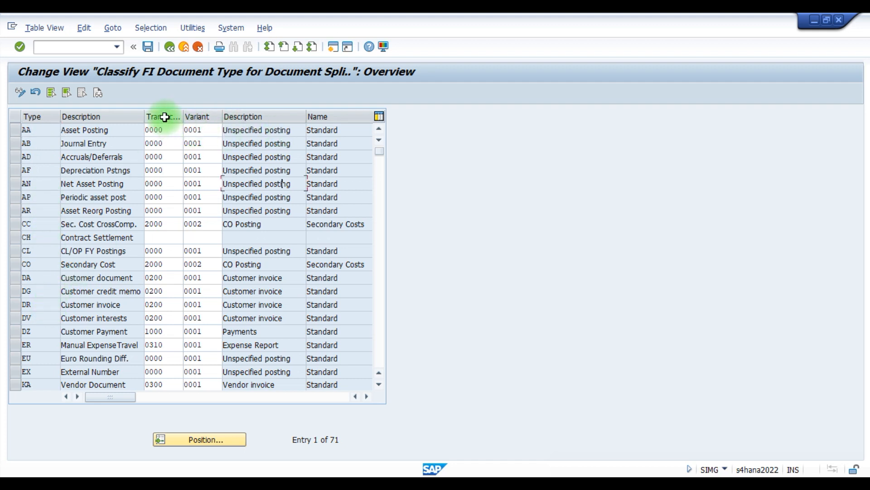
{"action": "left_click", "coordinate": [169, 130]}
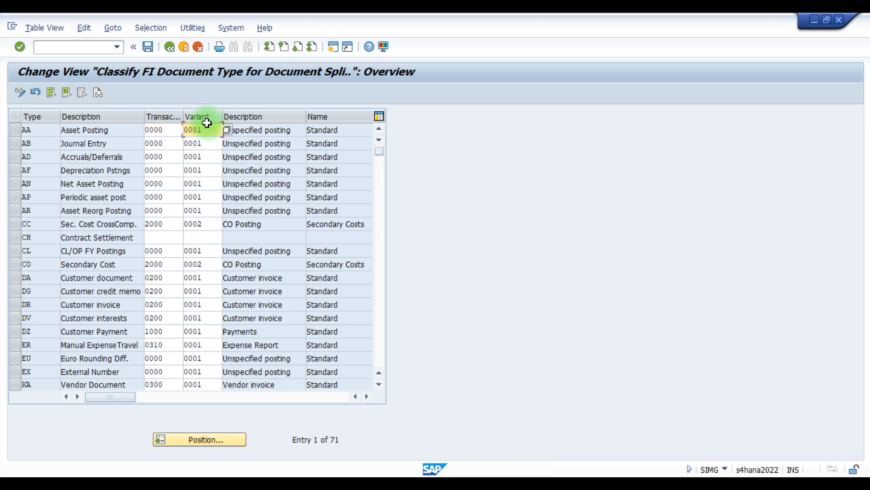
{"action": "left_click", "coordinate": [263, 130]}
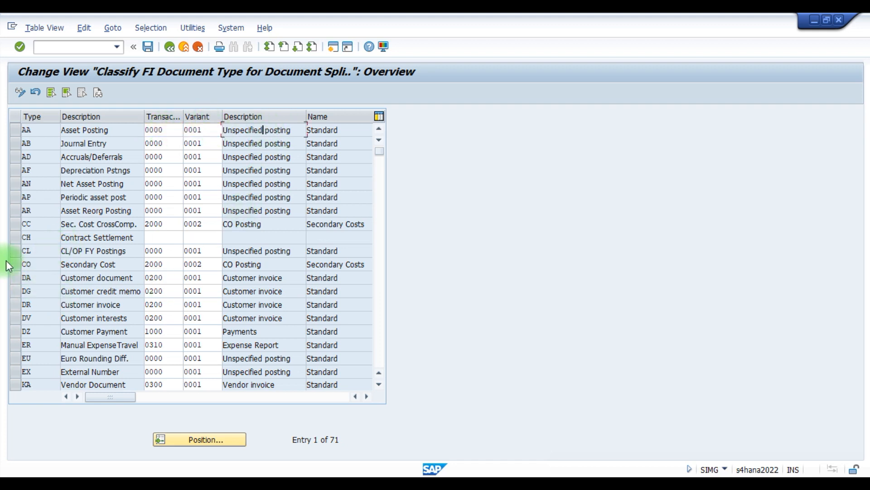
{"action": "key", "text": "F3"}
{"action": "scroll", "coordinate": [91, 265], "scroll_direction": "down", "scroll_amount": 5}
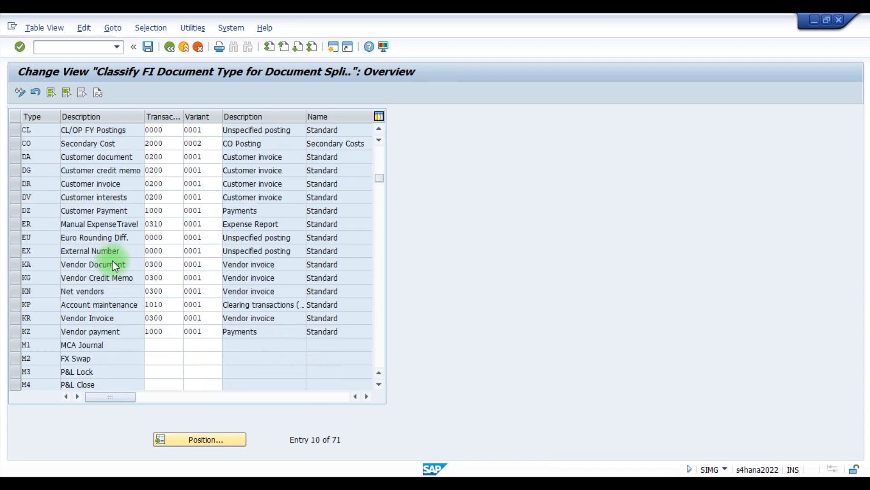
{"action": "scroll", "coordinate": [91, 272], "scroll_direction": "down", "scroll_amount": 4}
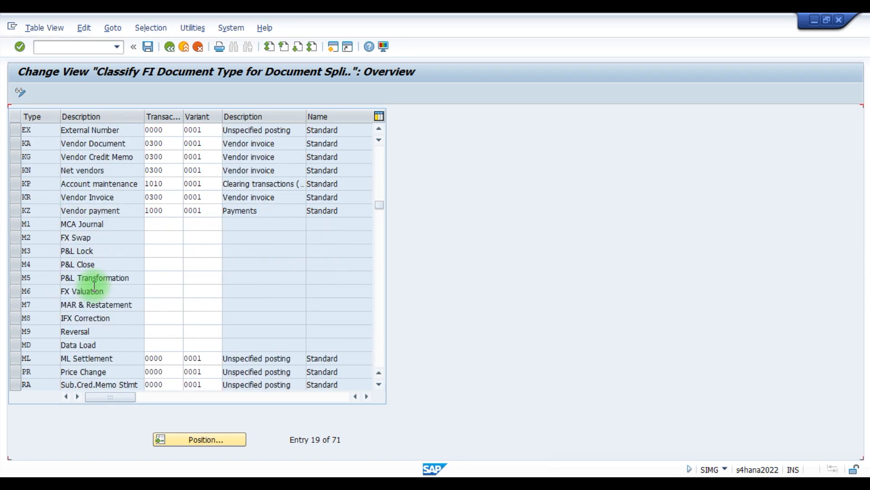
{"action": "scroll", "coordinate": [97, 265], "scroll_direction": "down", "scroll_amount": 1}
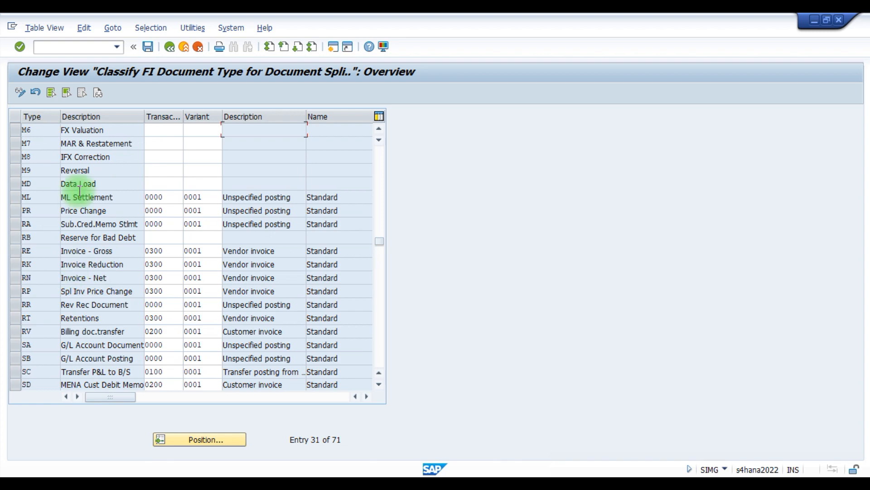
{"action": "left_click", "coordinate": [169, 47]}
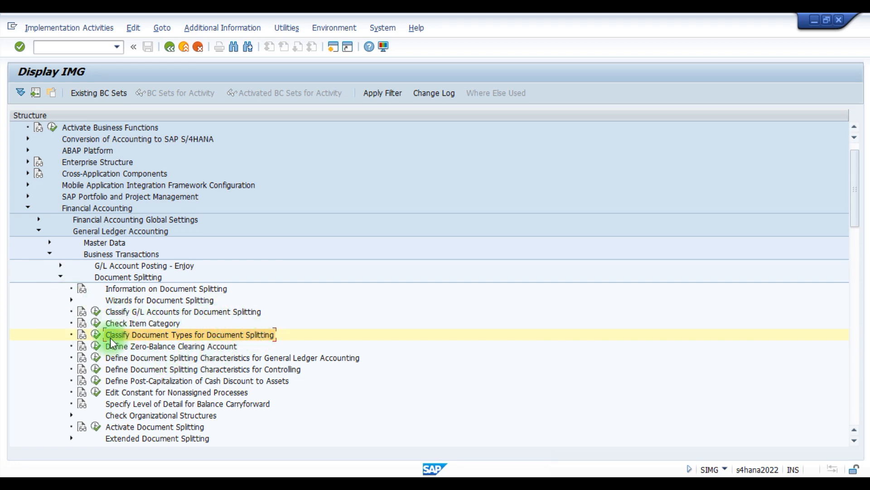
{"action": "left_click", "coordinate": [122, 312]}
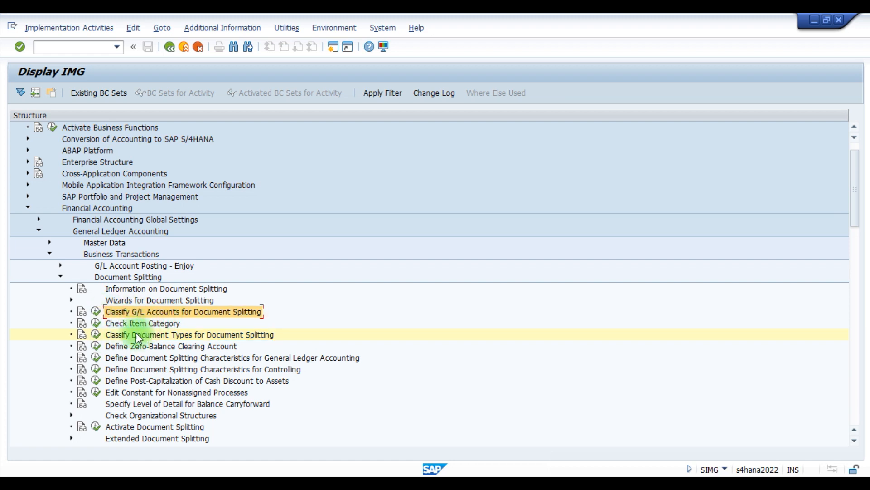
{"action": "left_click", "coordinate": [137, 336]}
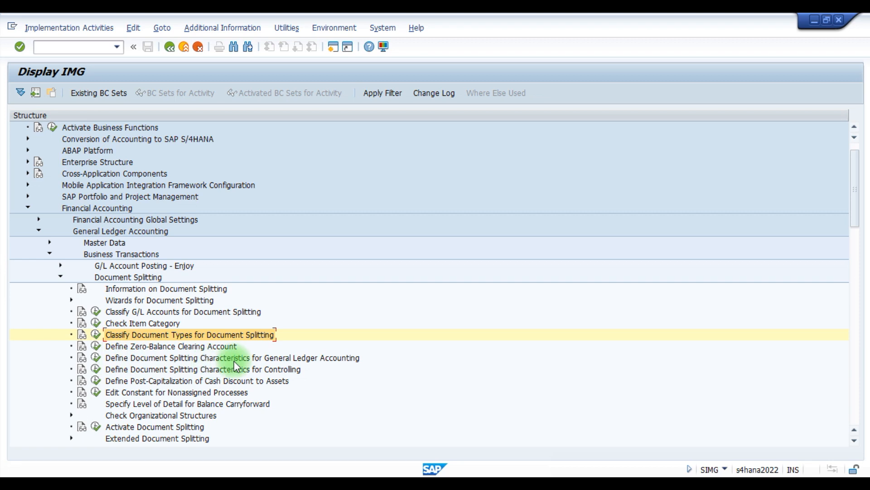